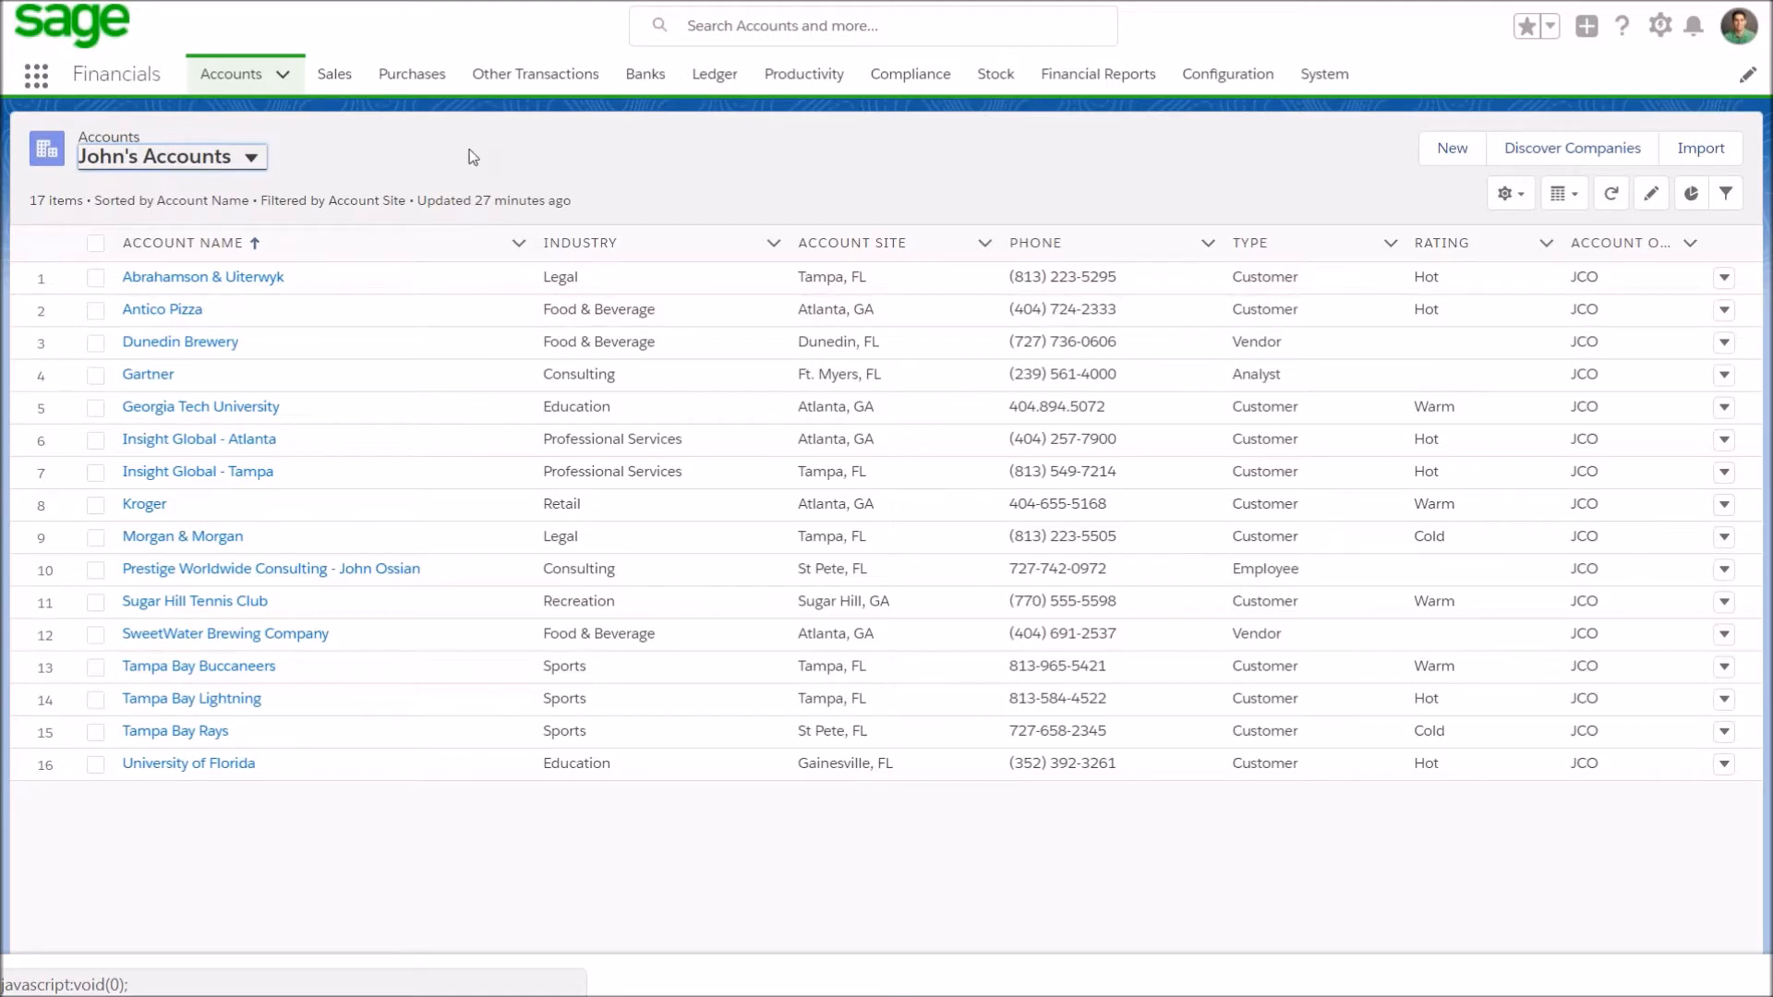
Look over the available account list views and show the charts for John's Accounts, switching to Accounts by Rating.
left_click(251, 162)
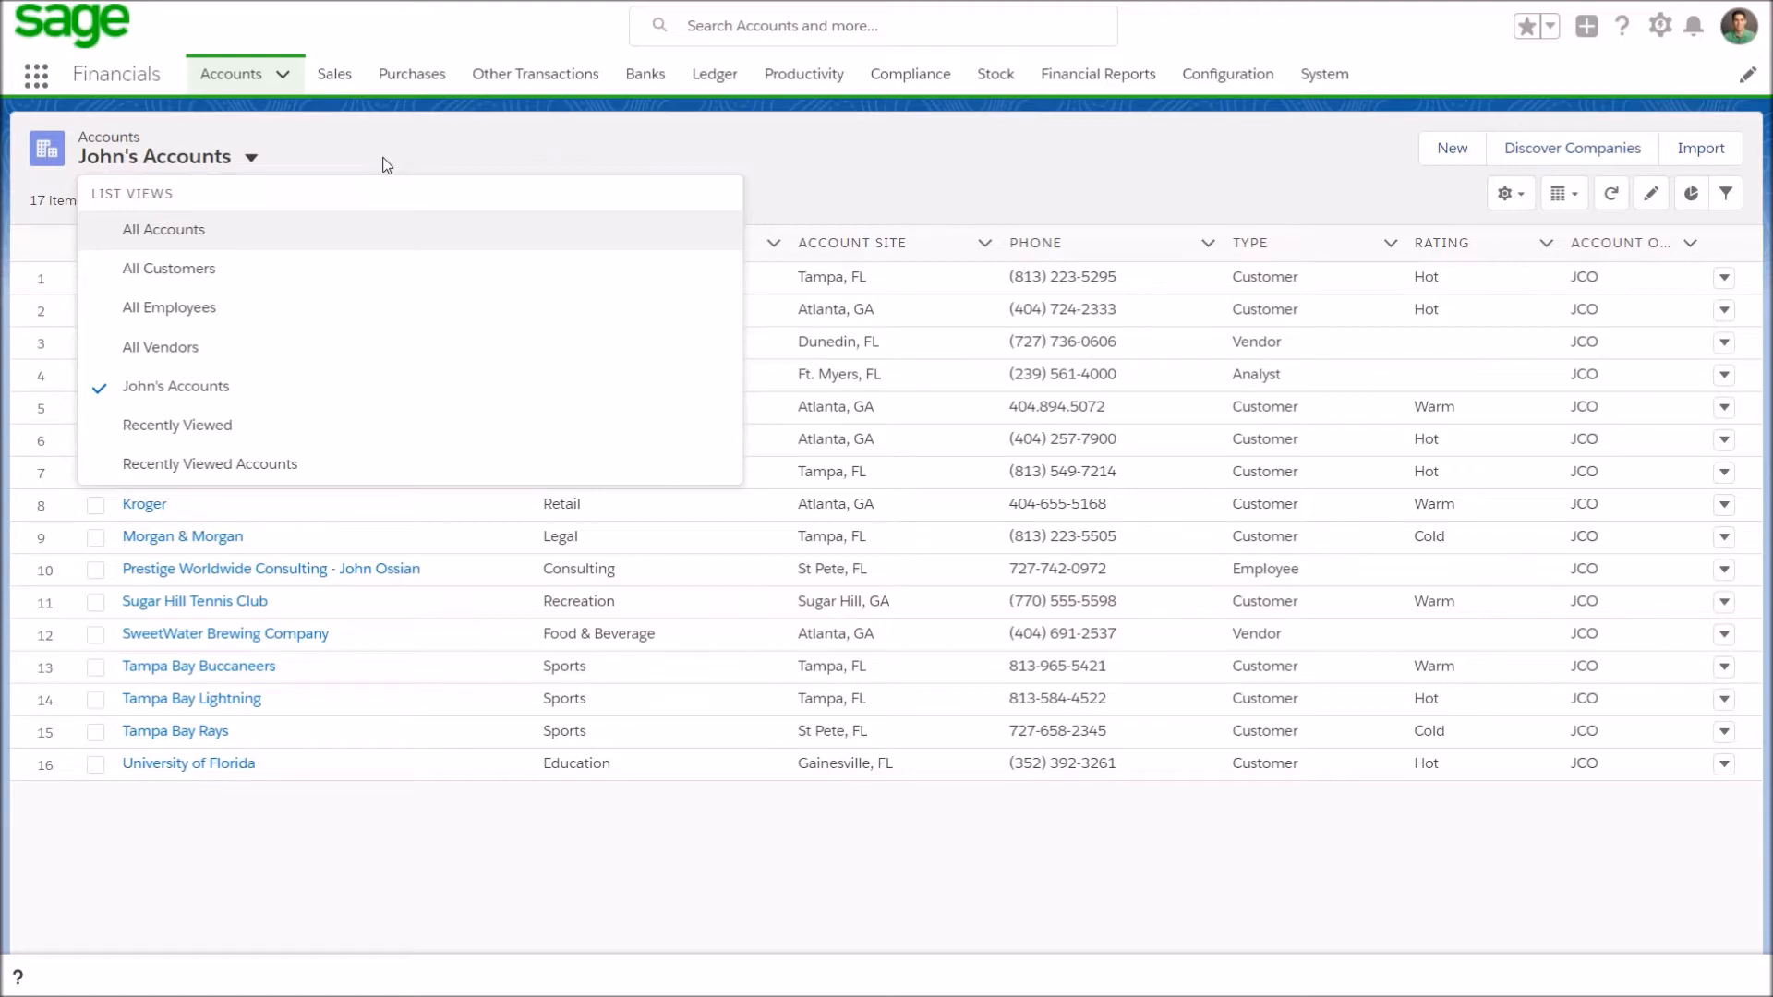
left_click(386, 165)
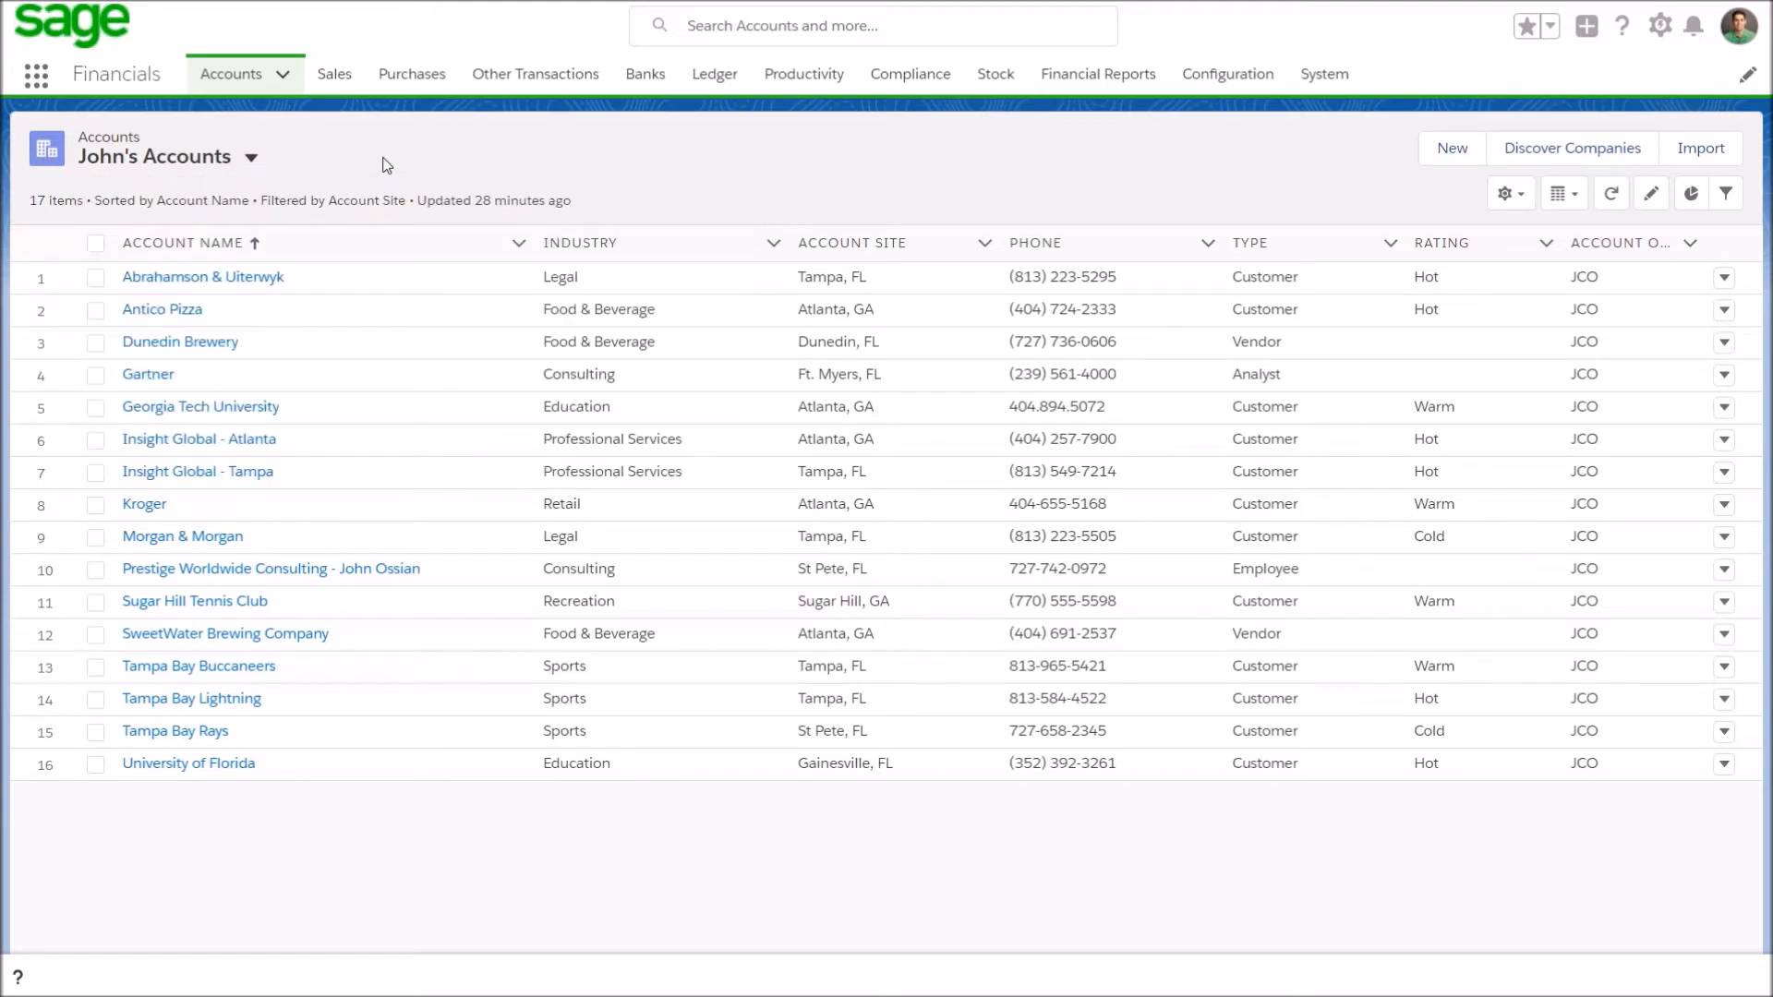
left_click(1685, 207)
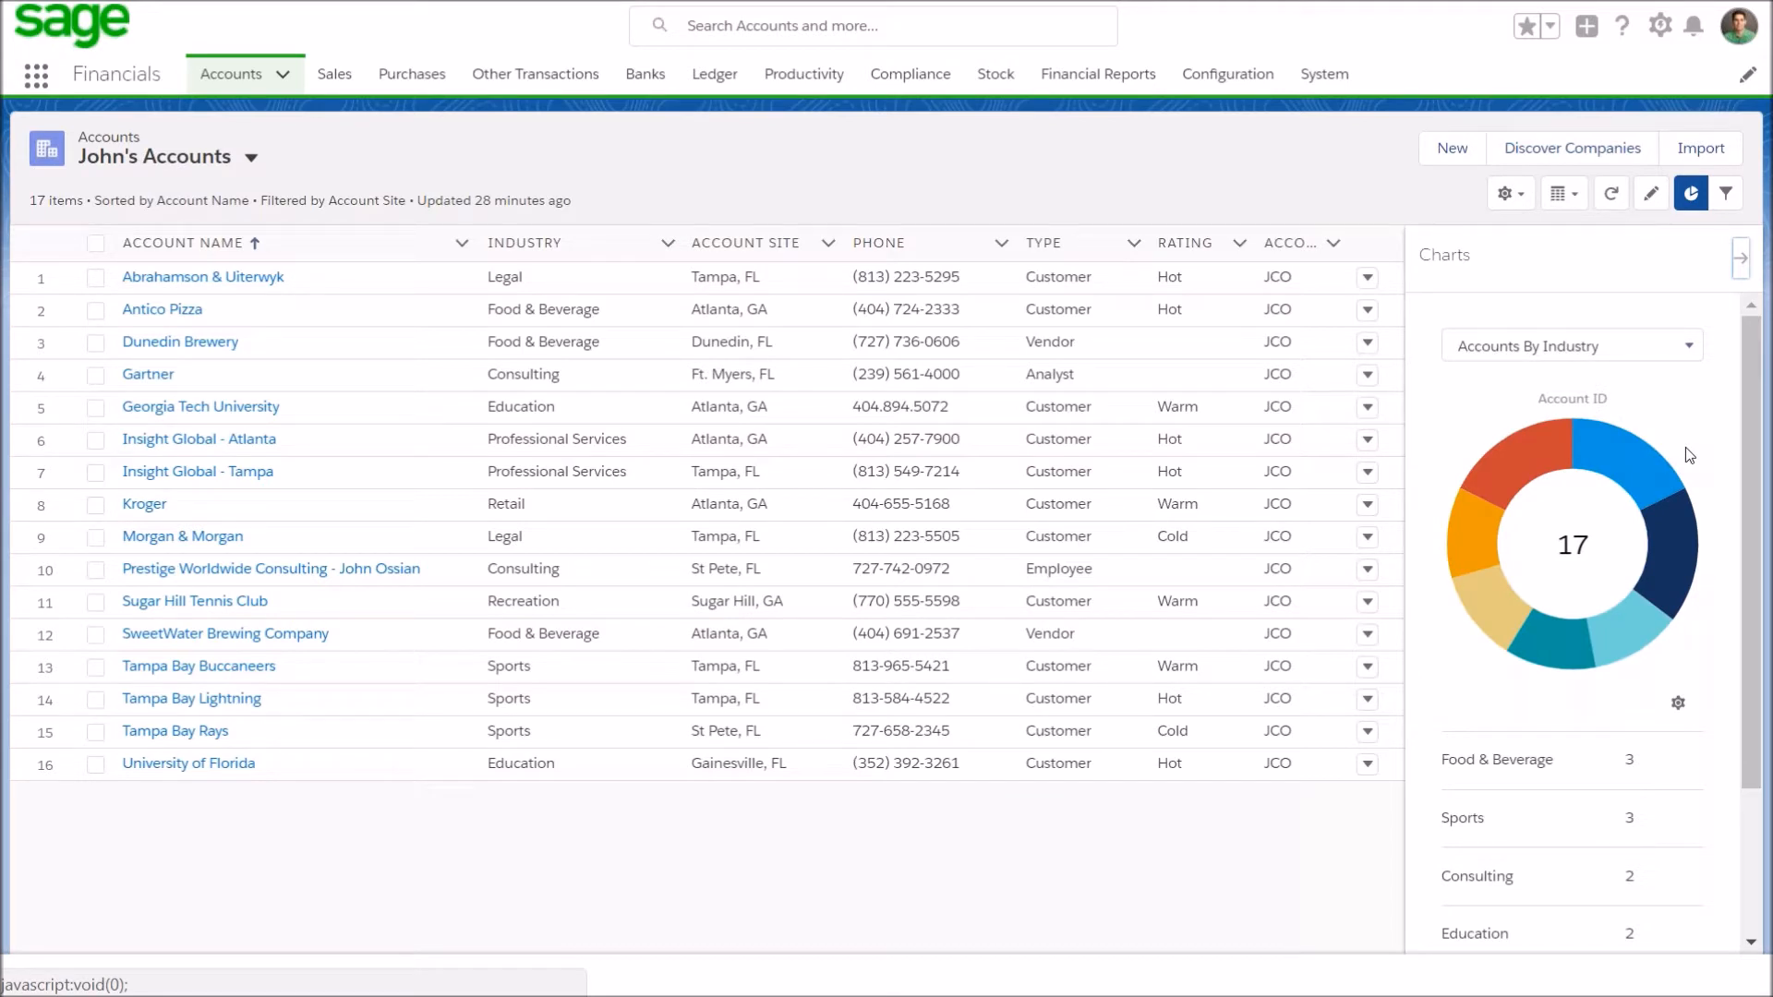
left_click(1662, 359)
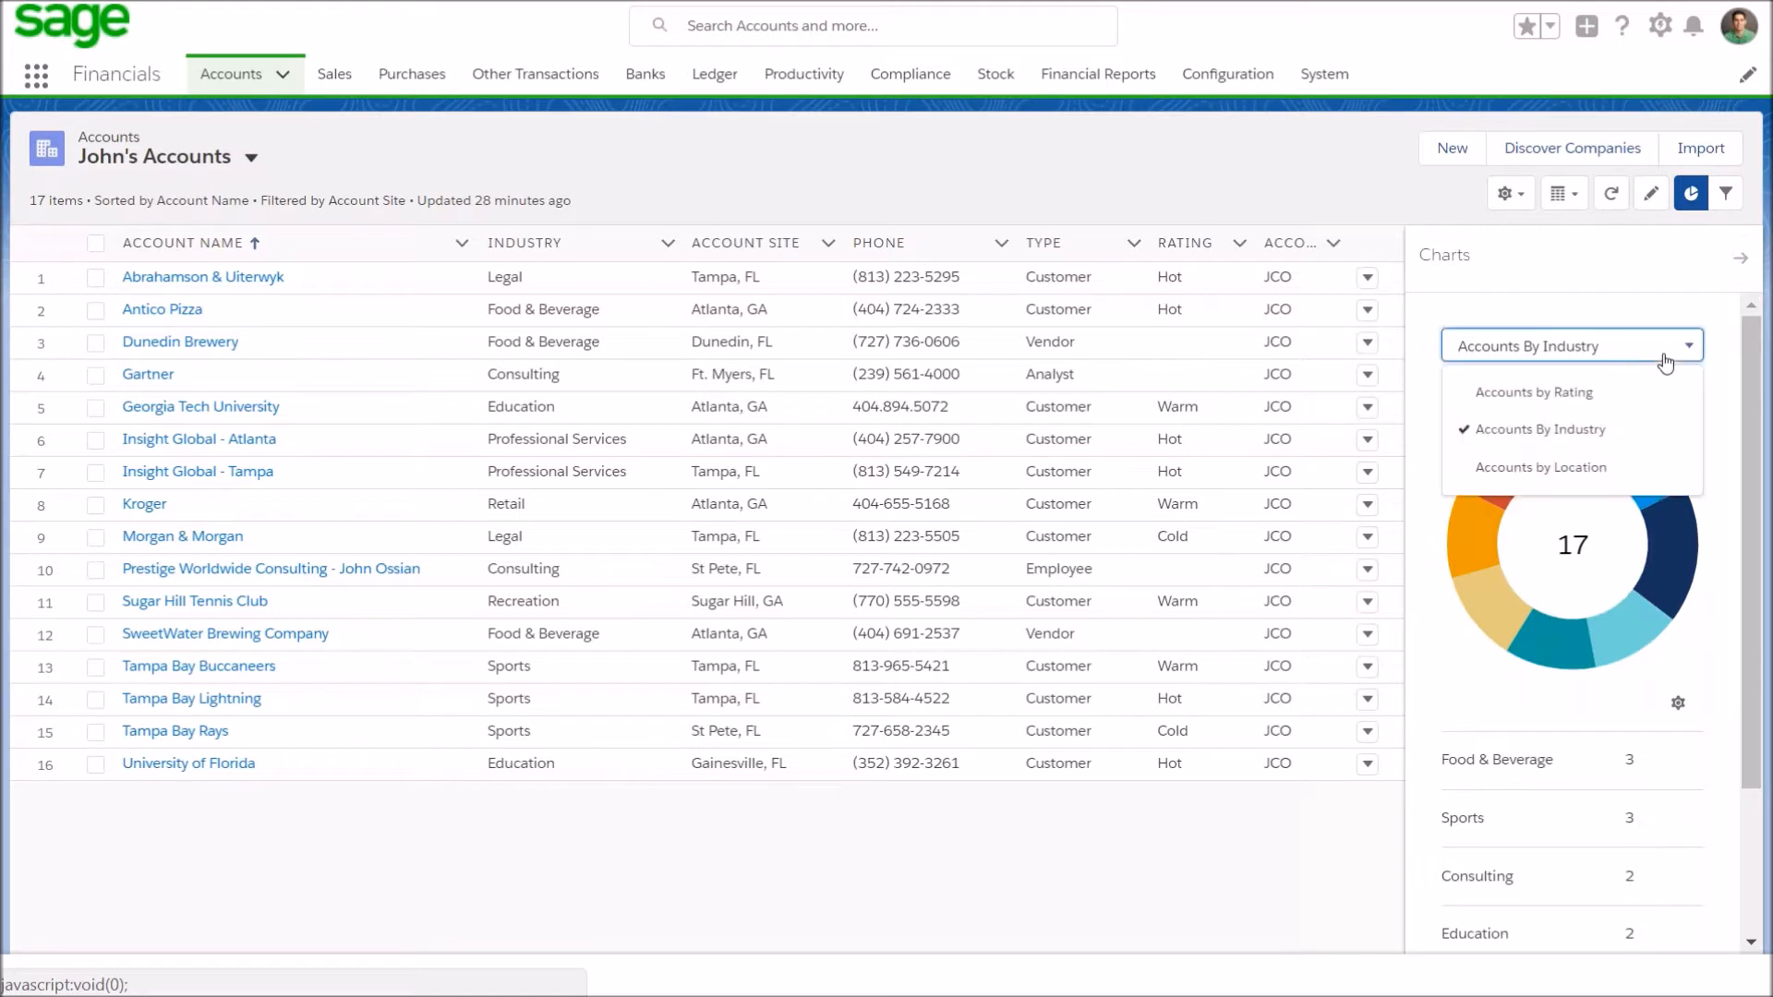
left_click(1626, 411)
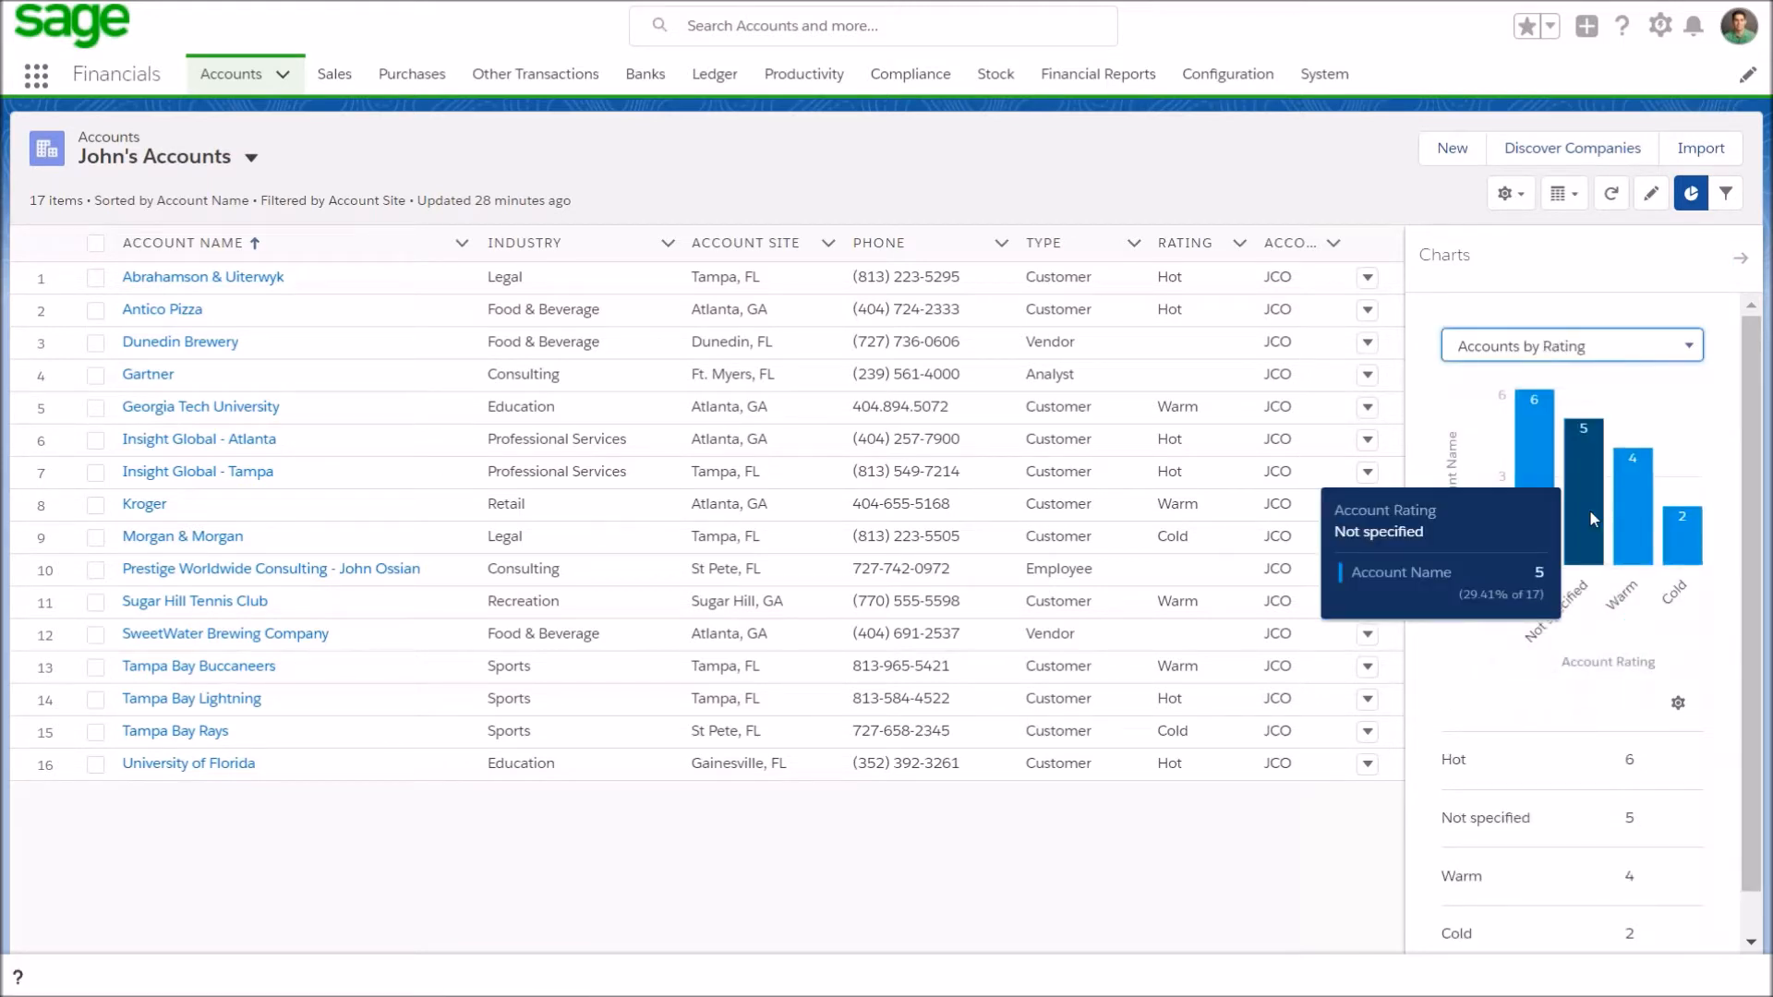
Switch the chart to Accounts by Location, review the breakdown by site, and hide the charts.
left_click(1606, 346)
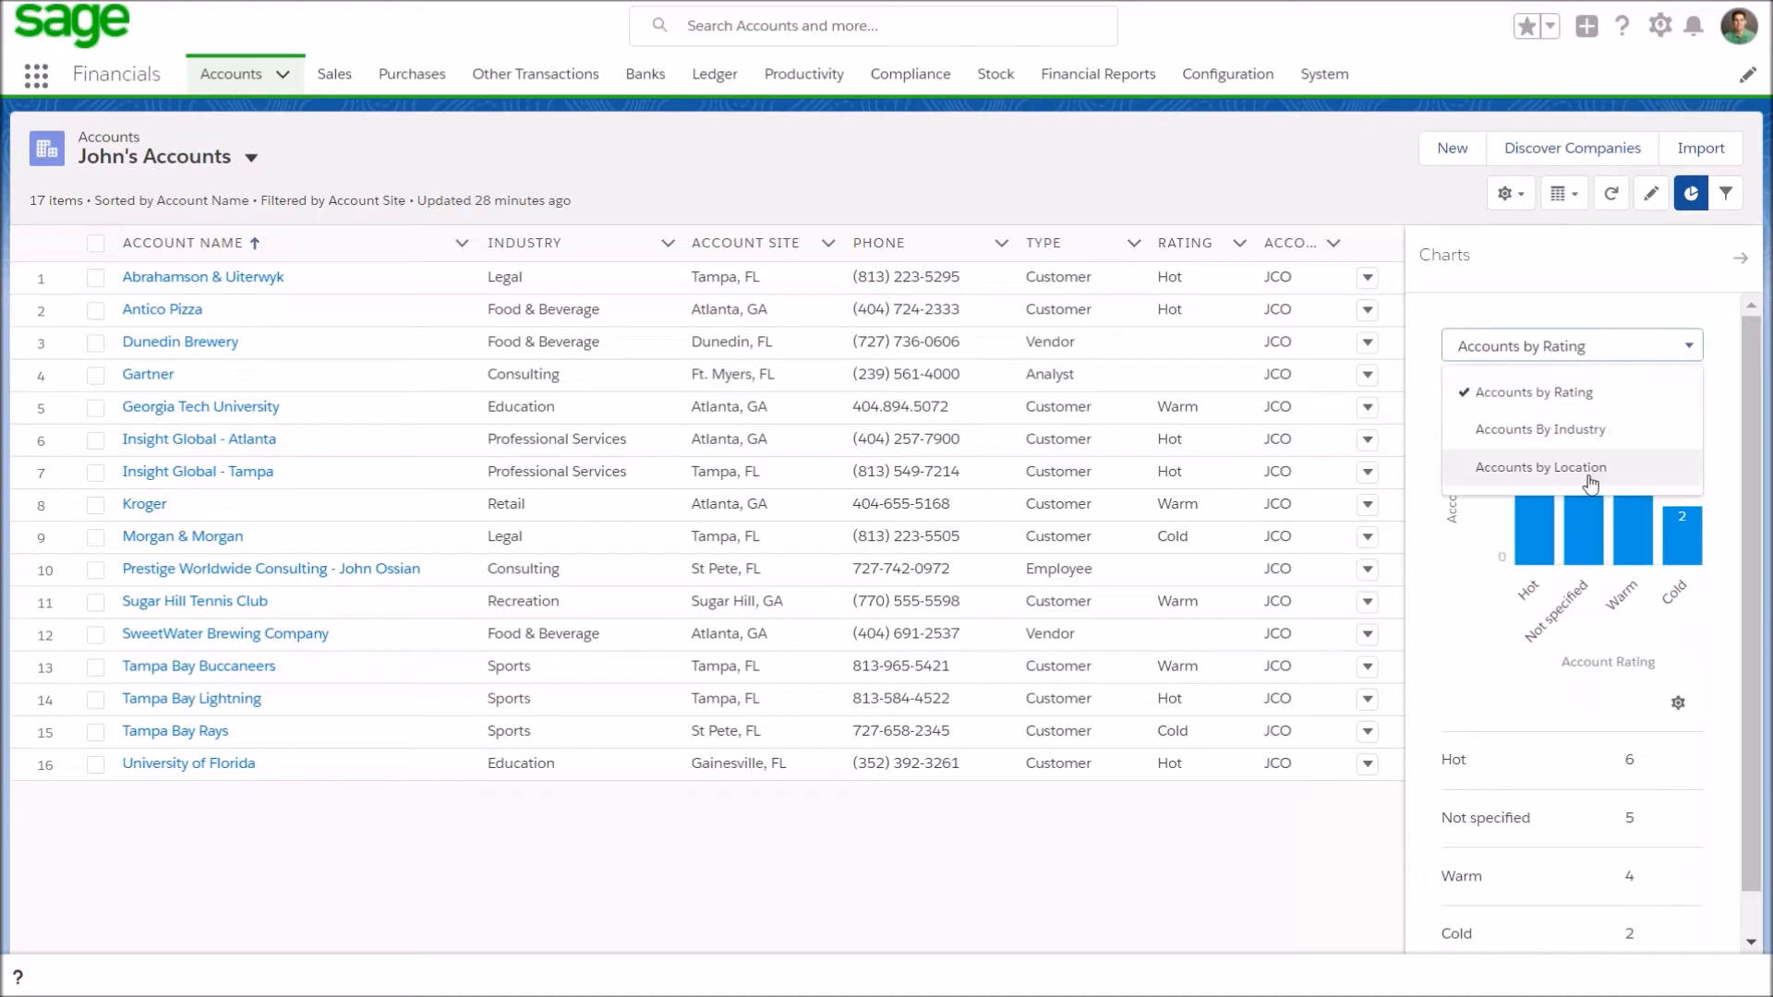
left_click(1589, 469)
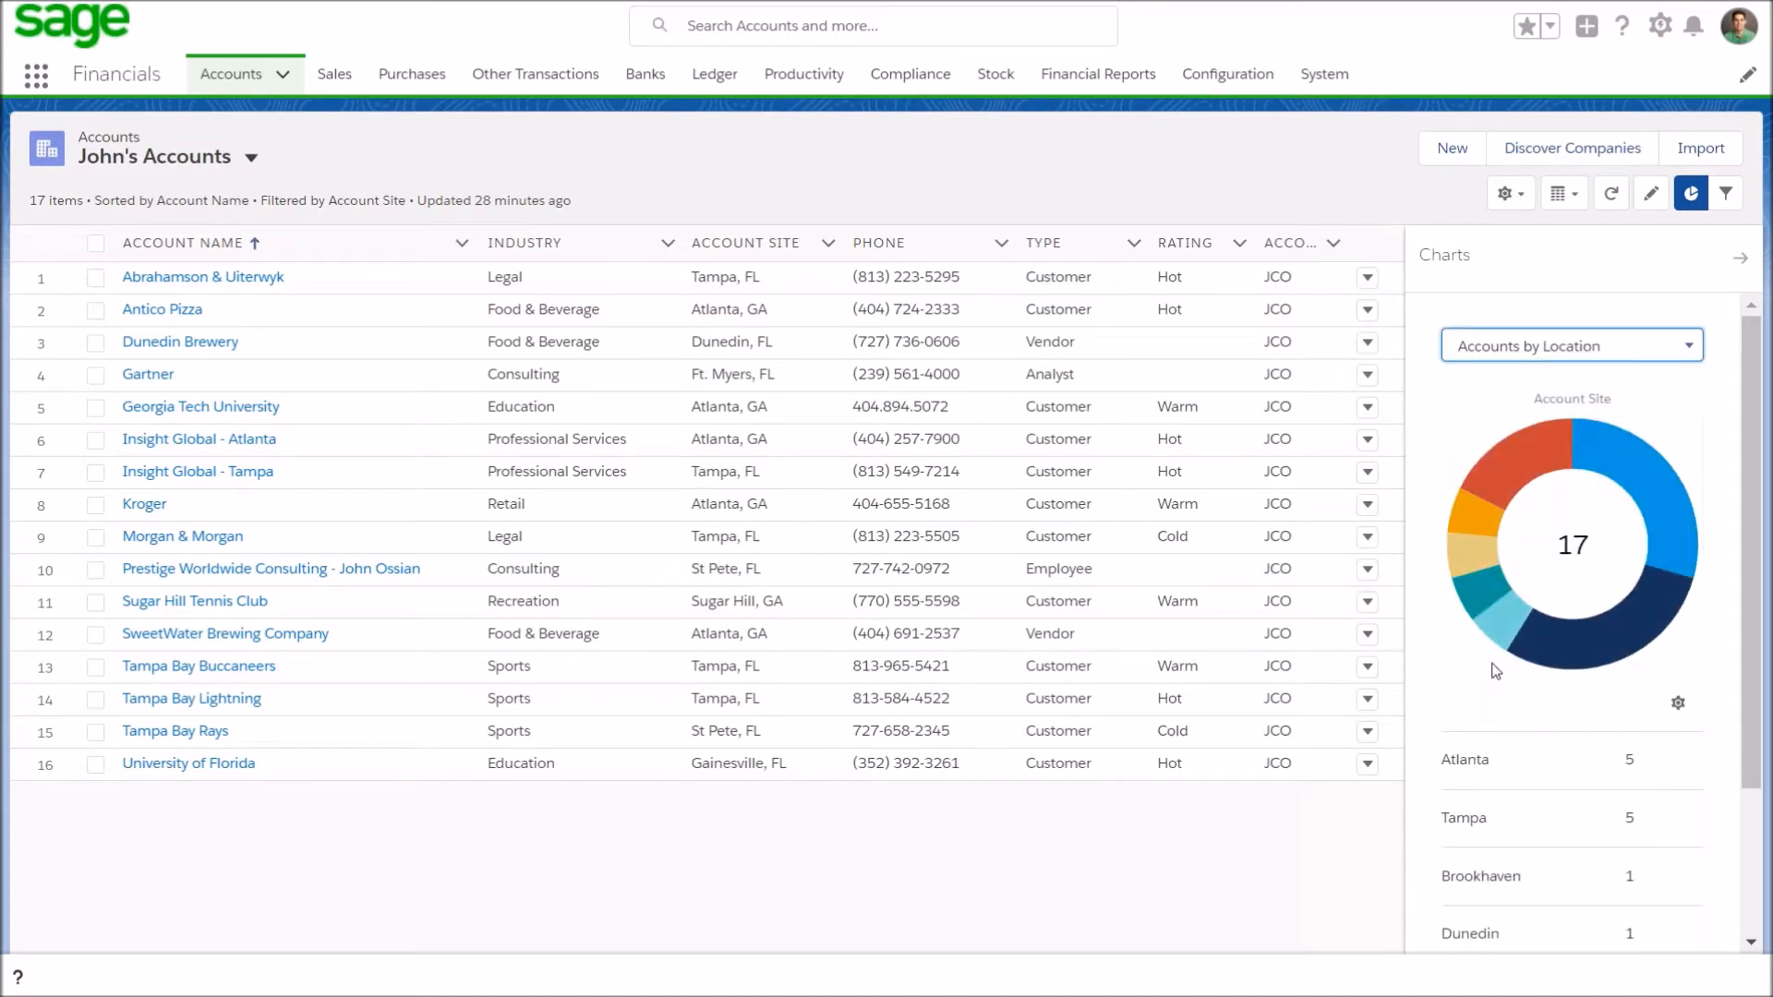
scroll(1496, 672, "down", 1)
scroll(1551, 517, "up", 1)
left_click(1691, 193)
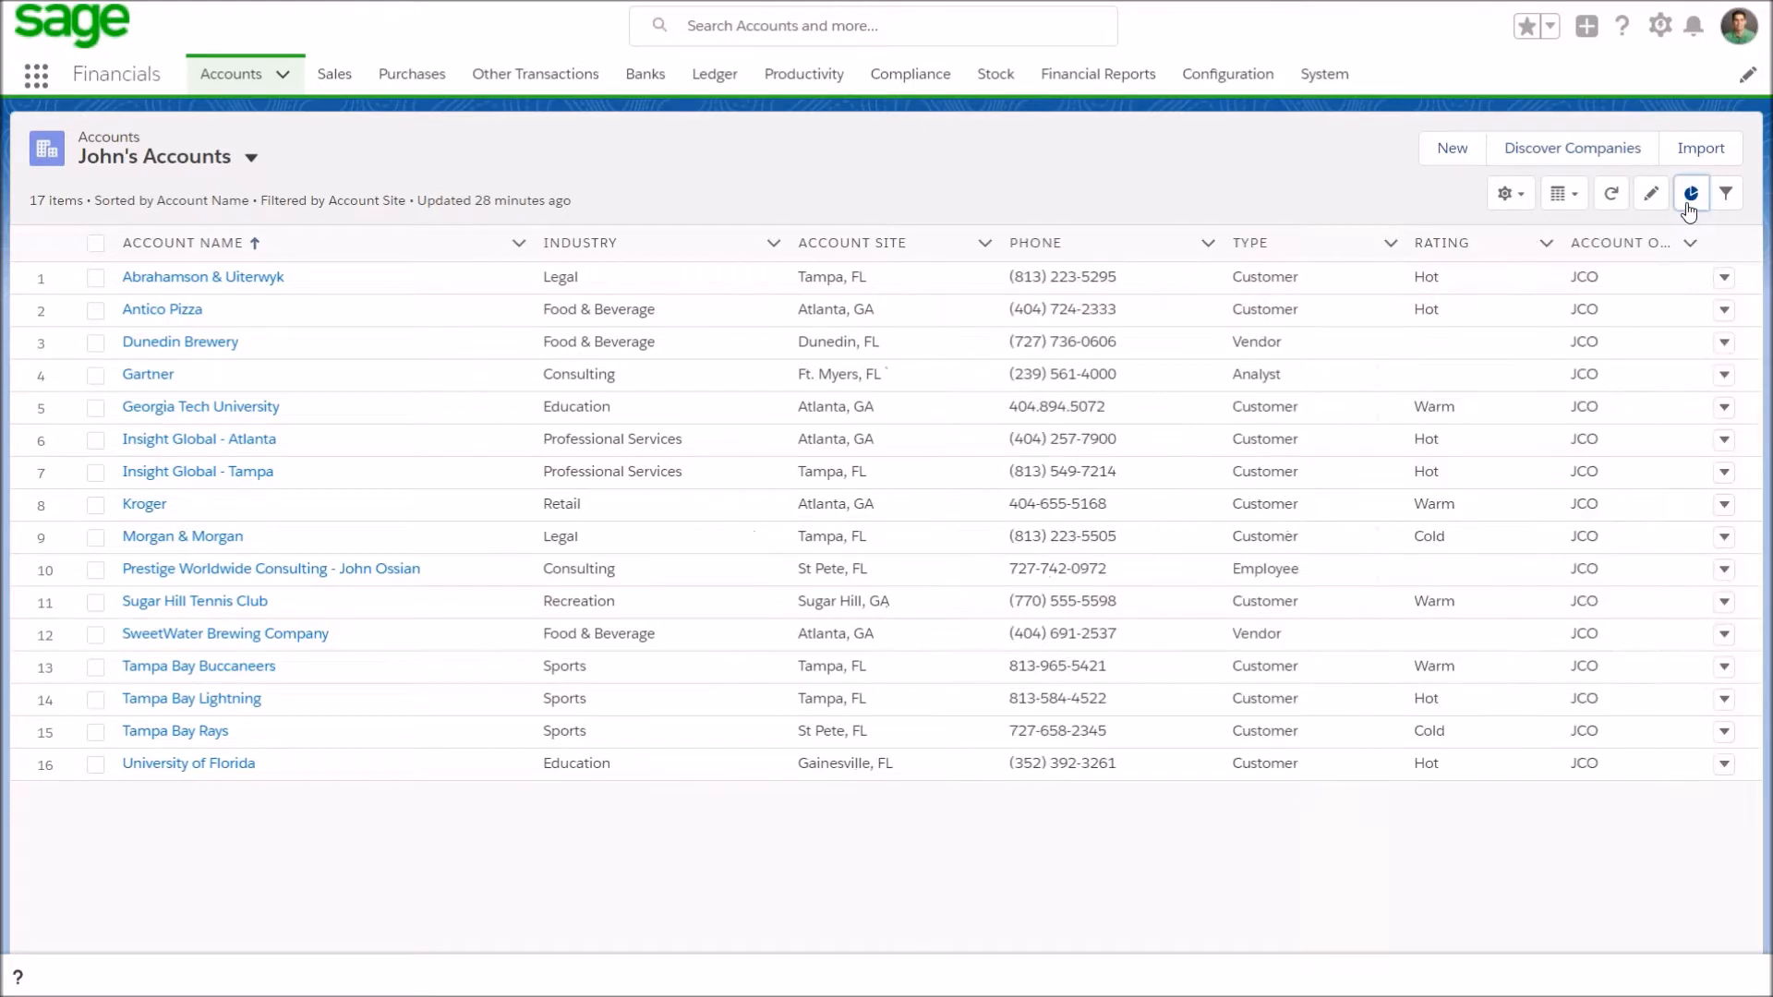
Open the Kroger account and review its details down to the billing address map and description.
left_click(145, 504)
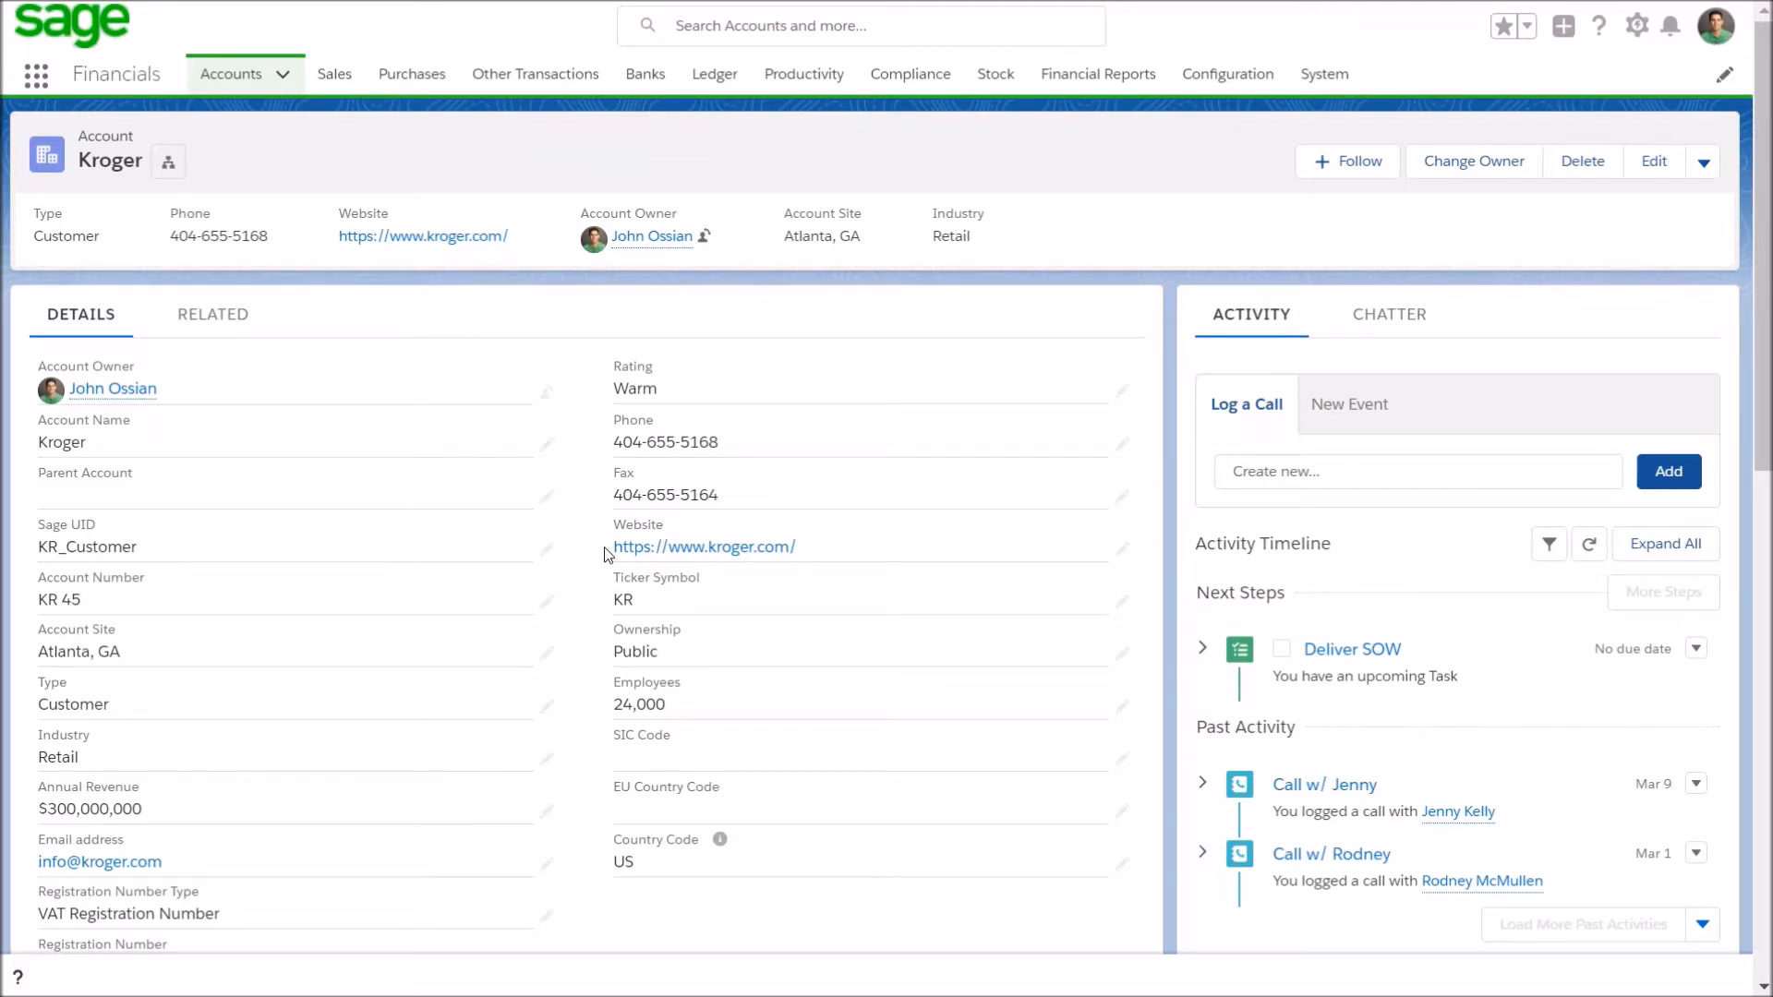
scroll(606, 554, "down", 1)
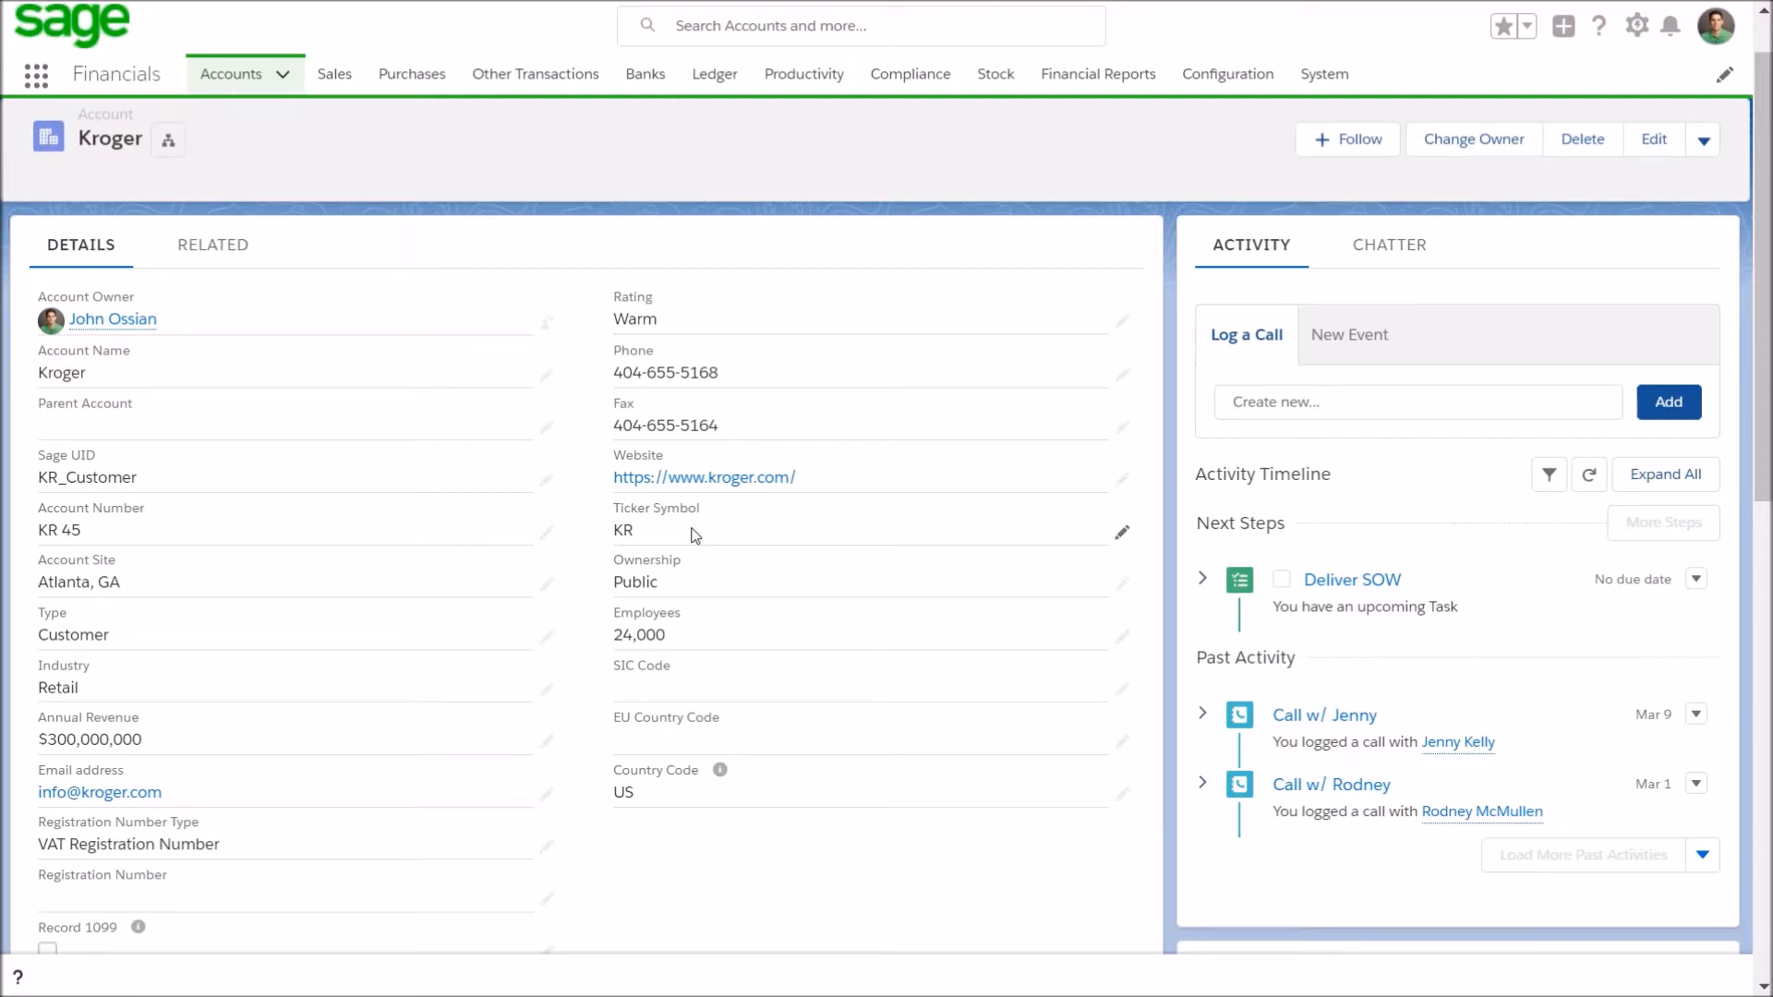
scroll(694, 535, "down", 7)
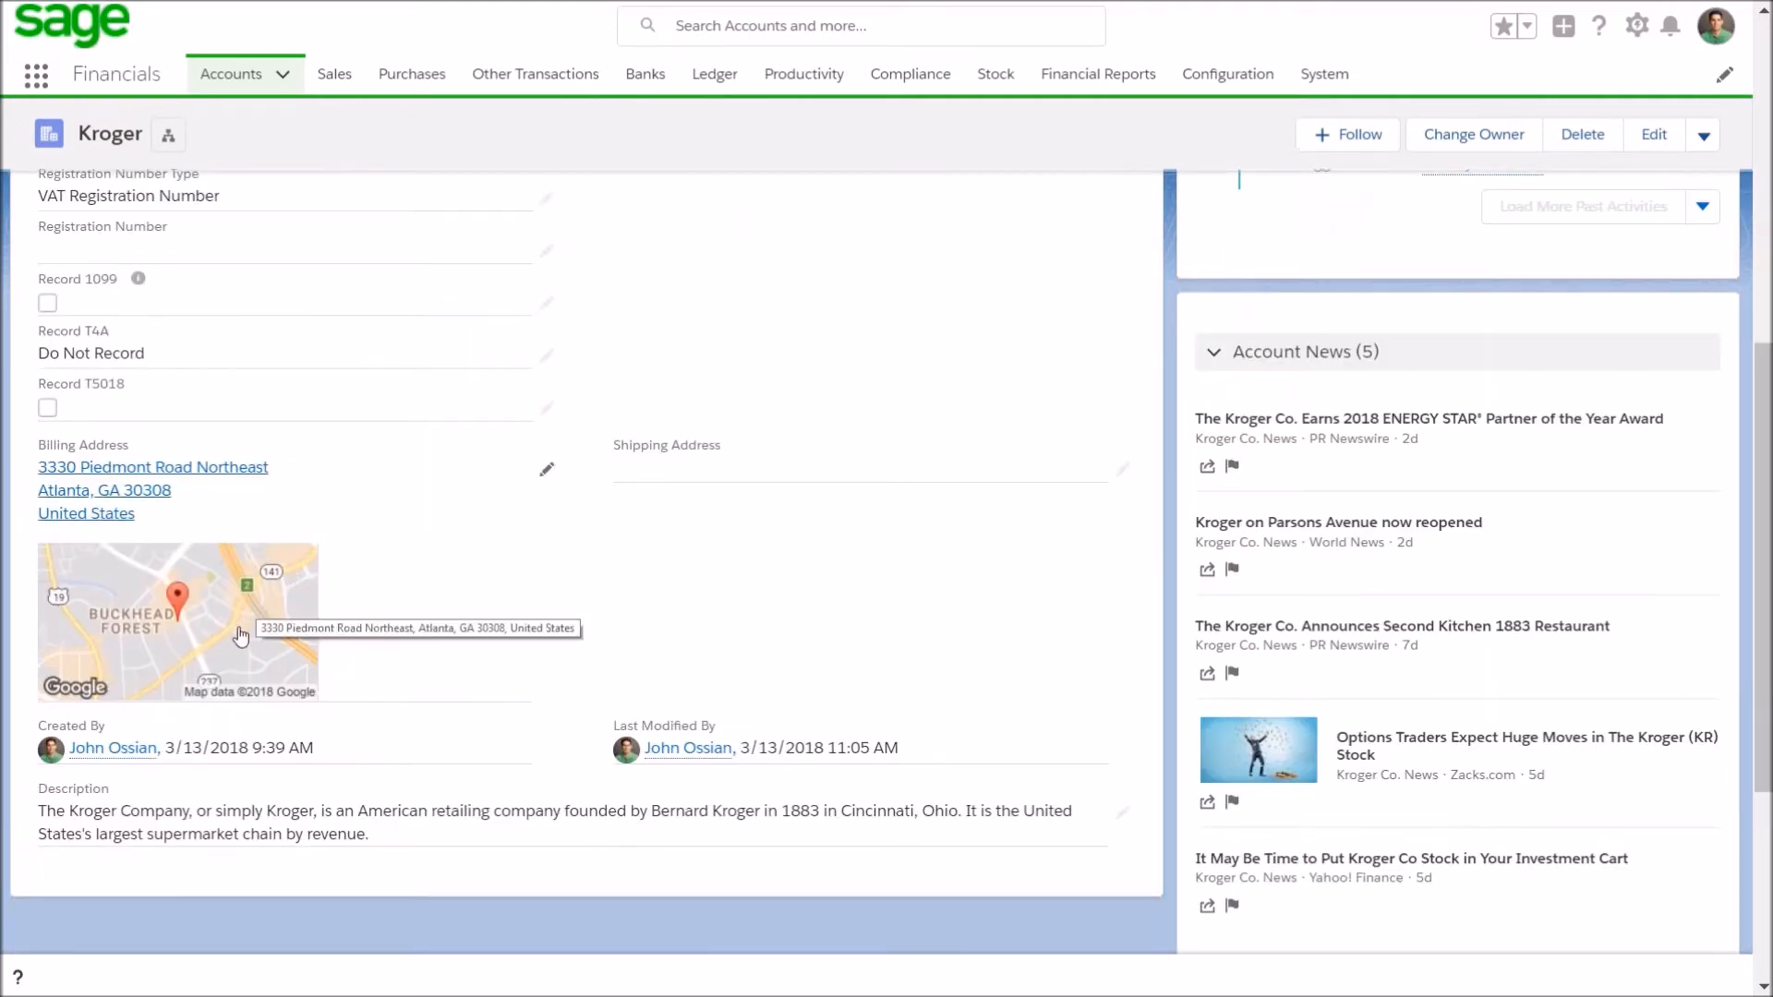
View Kroger's billing address in Google Maps and return to the start of the Kroger account record in Salesforce.
left_click(301, 580)
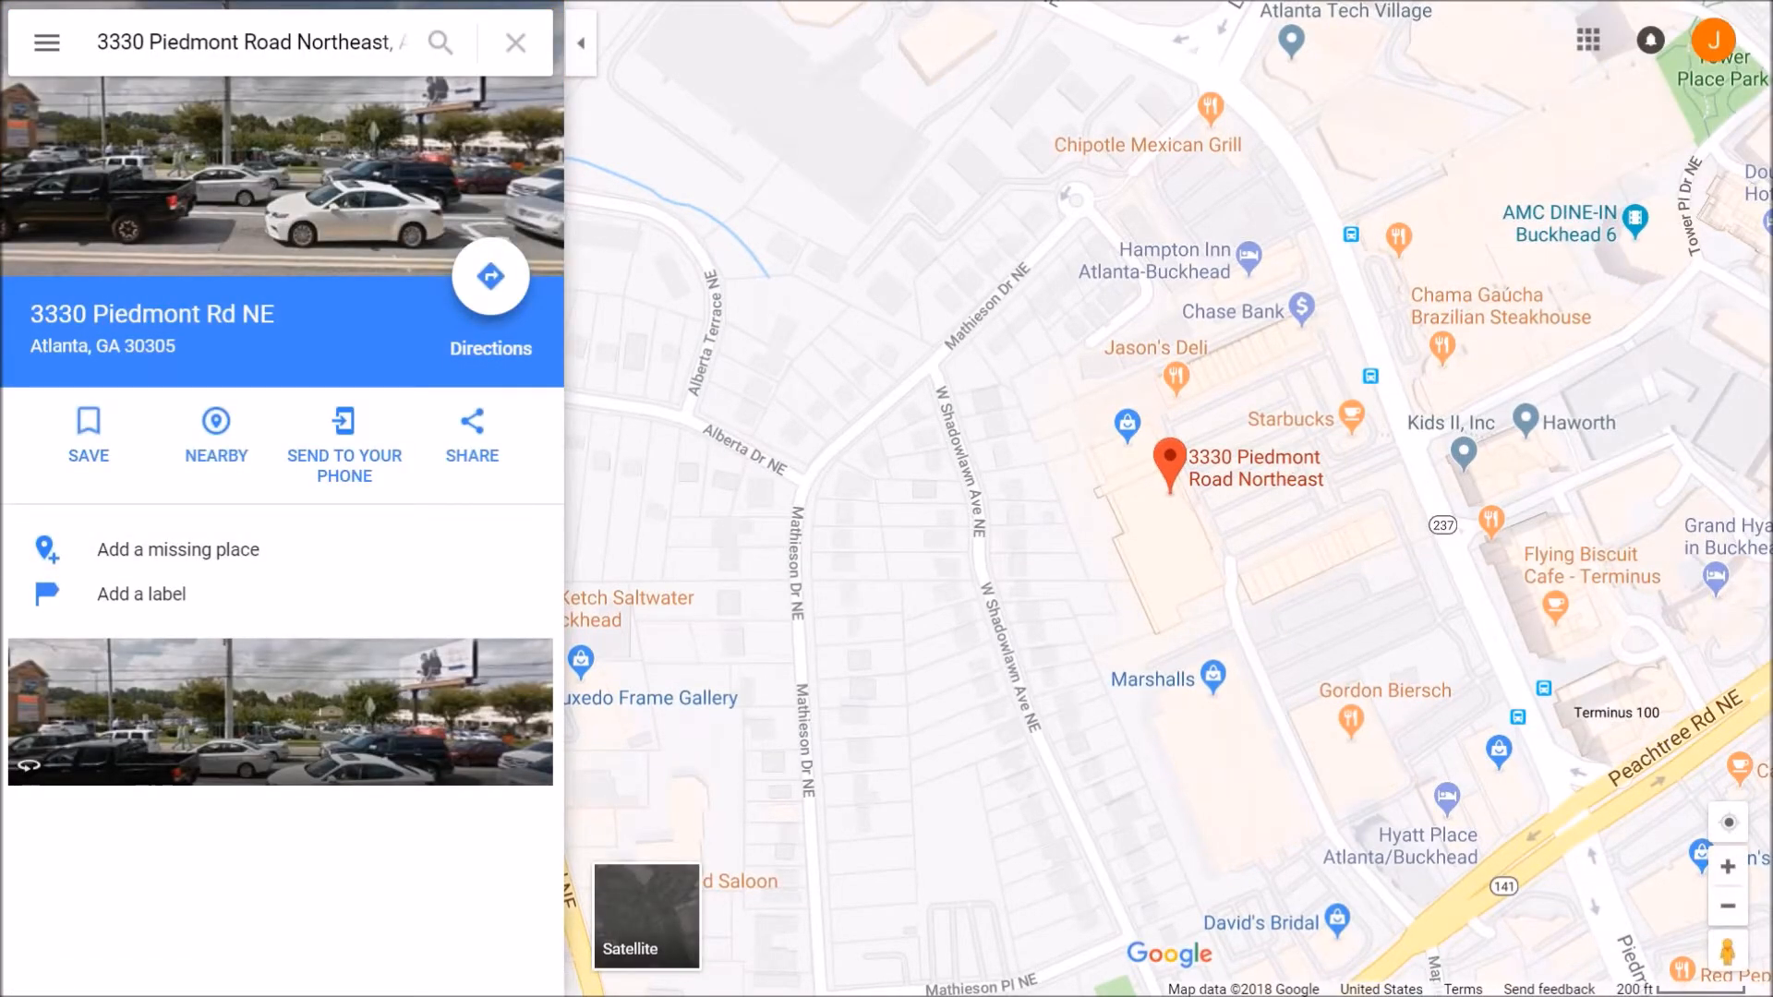
key("F11")
left_click(162, 48)
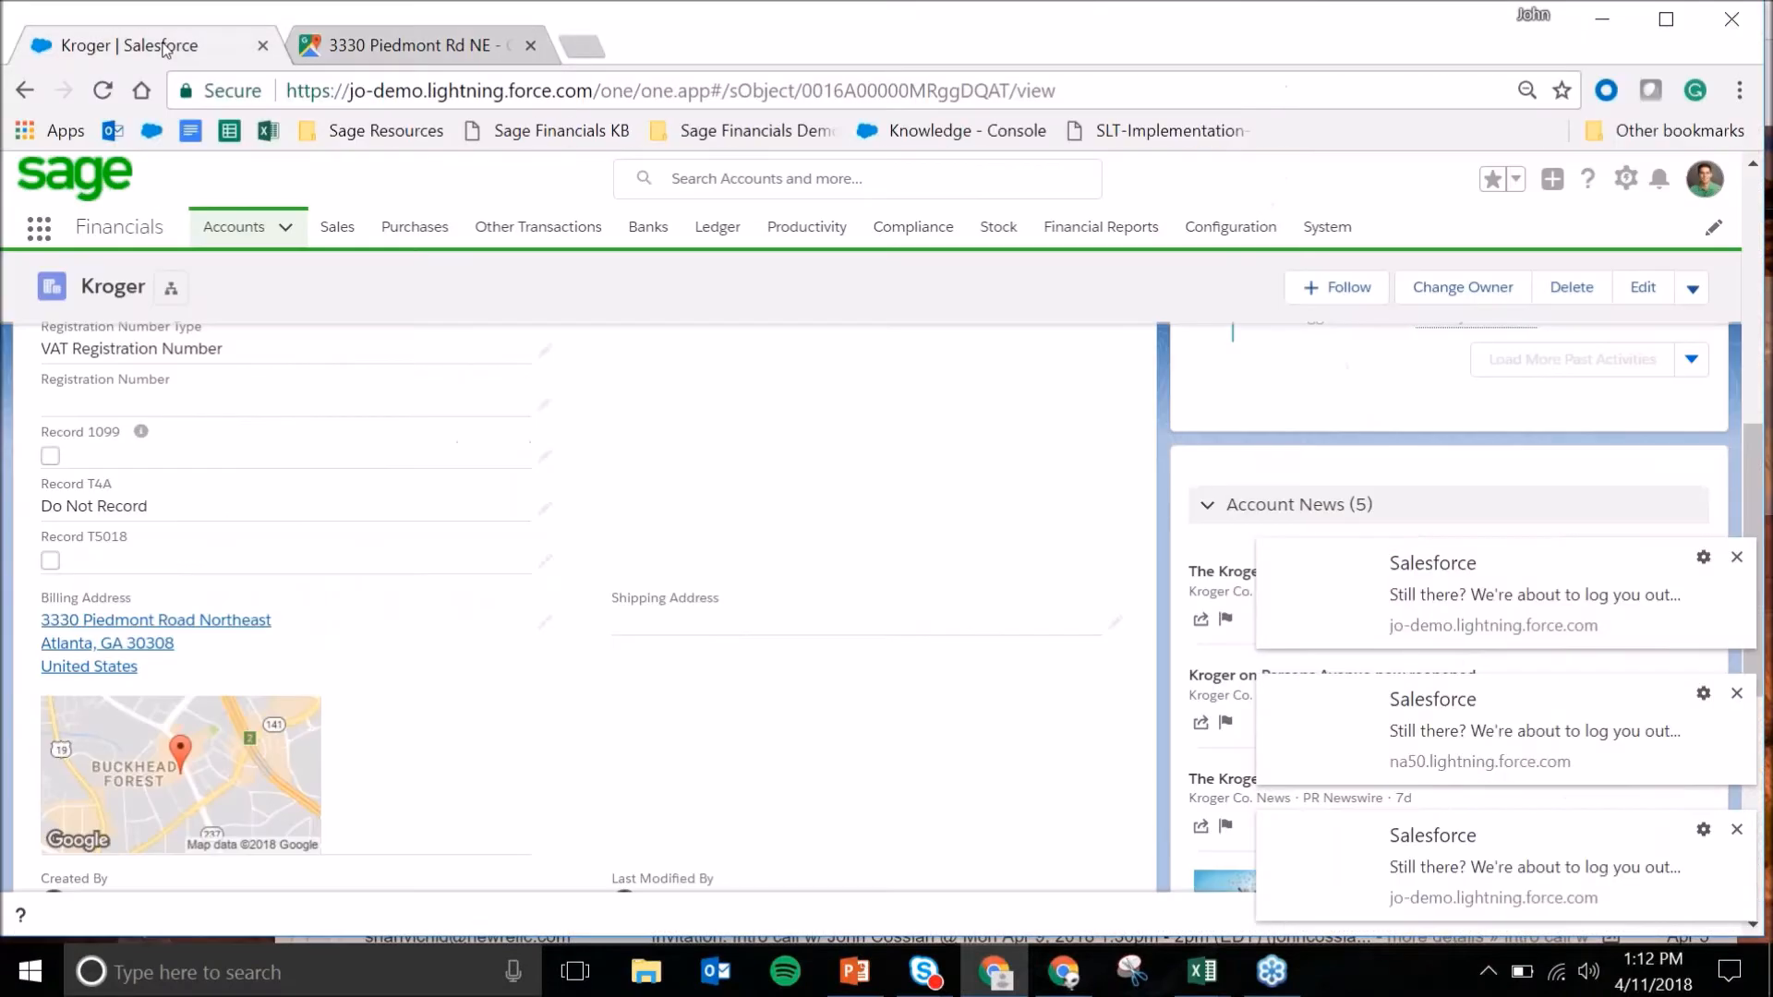
key("F11")
scroll(384, 447, "up", 5)
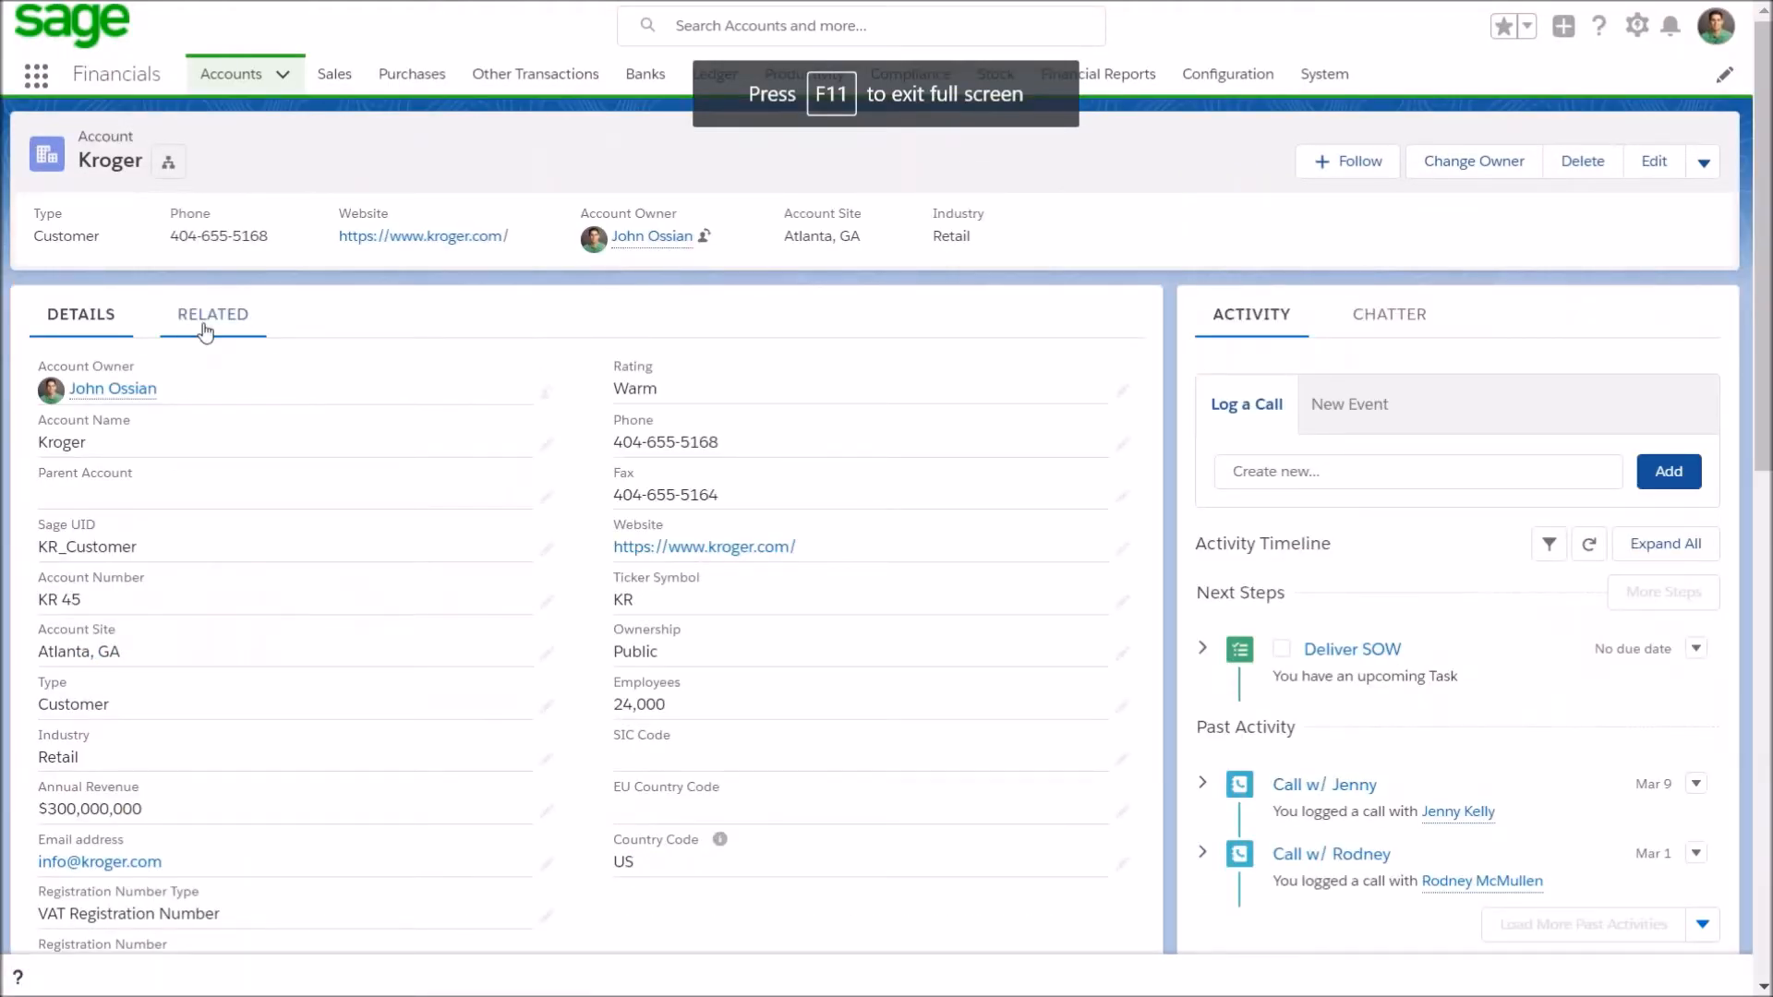
Show Kroger's related records and review its sales orders, sales invoices, travel expenses and ledger entries.
left_click(207, 330)
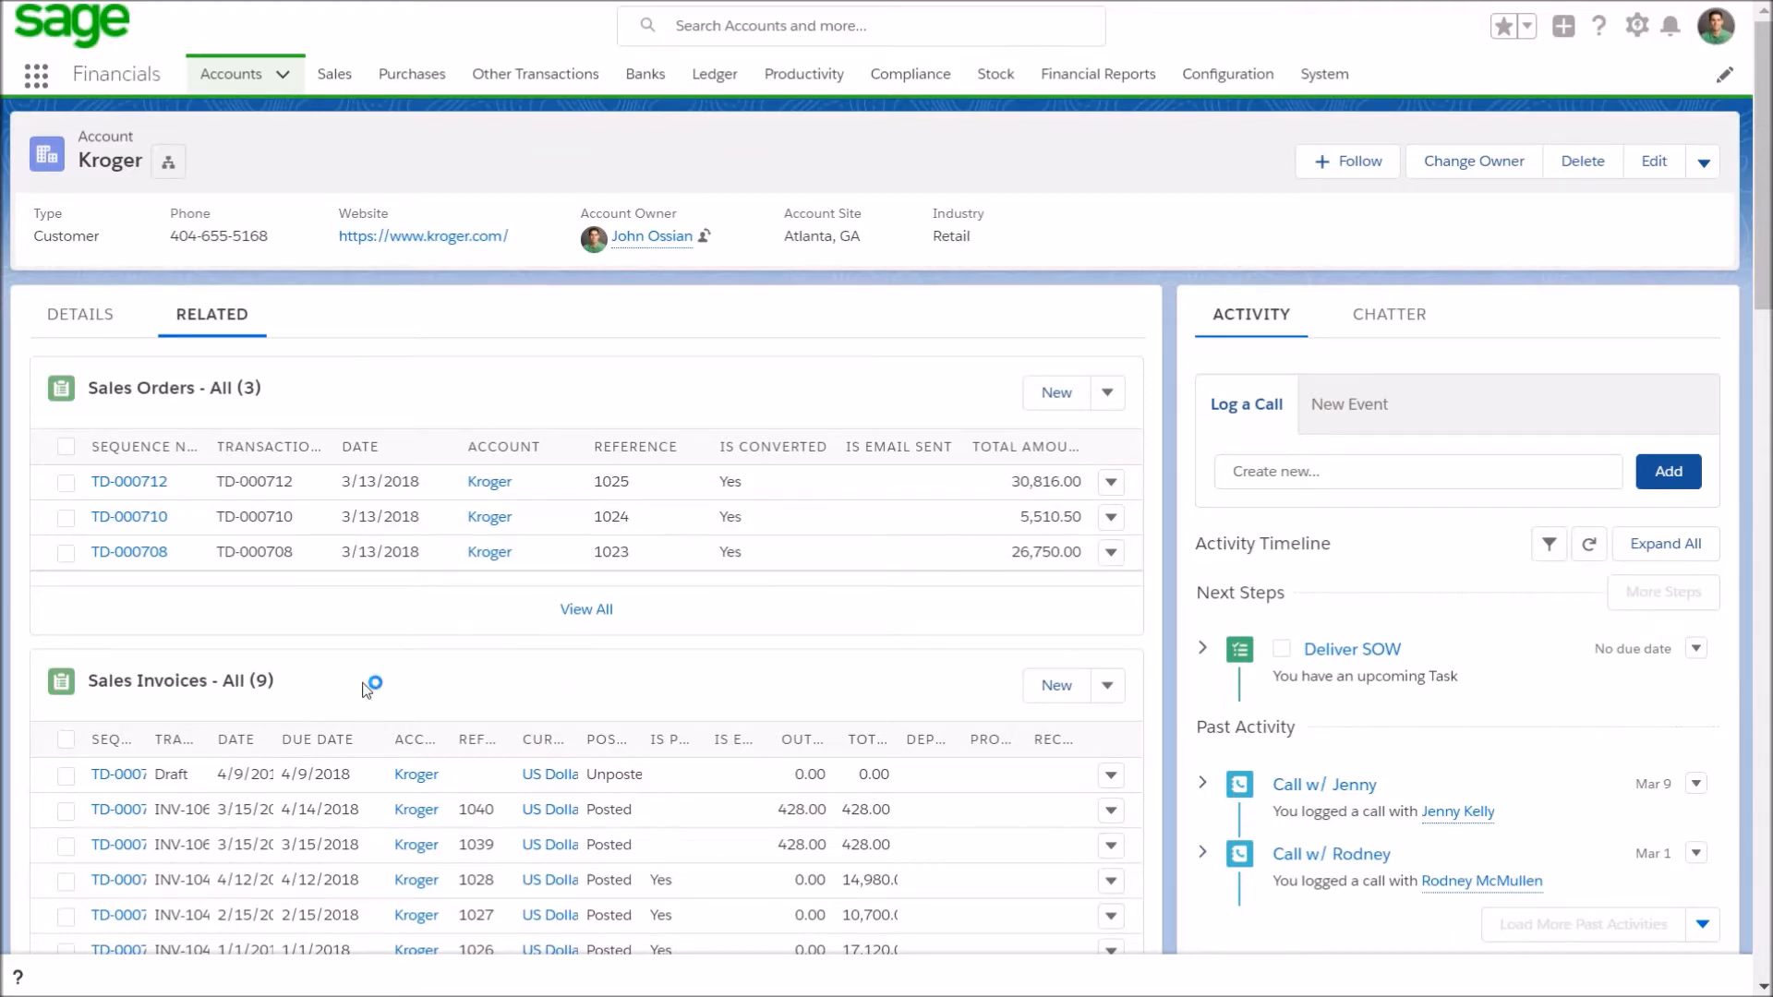
scroll(364, 691, "down", 1)
scroll(367, 691, "down", 8)
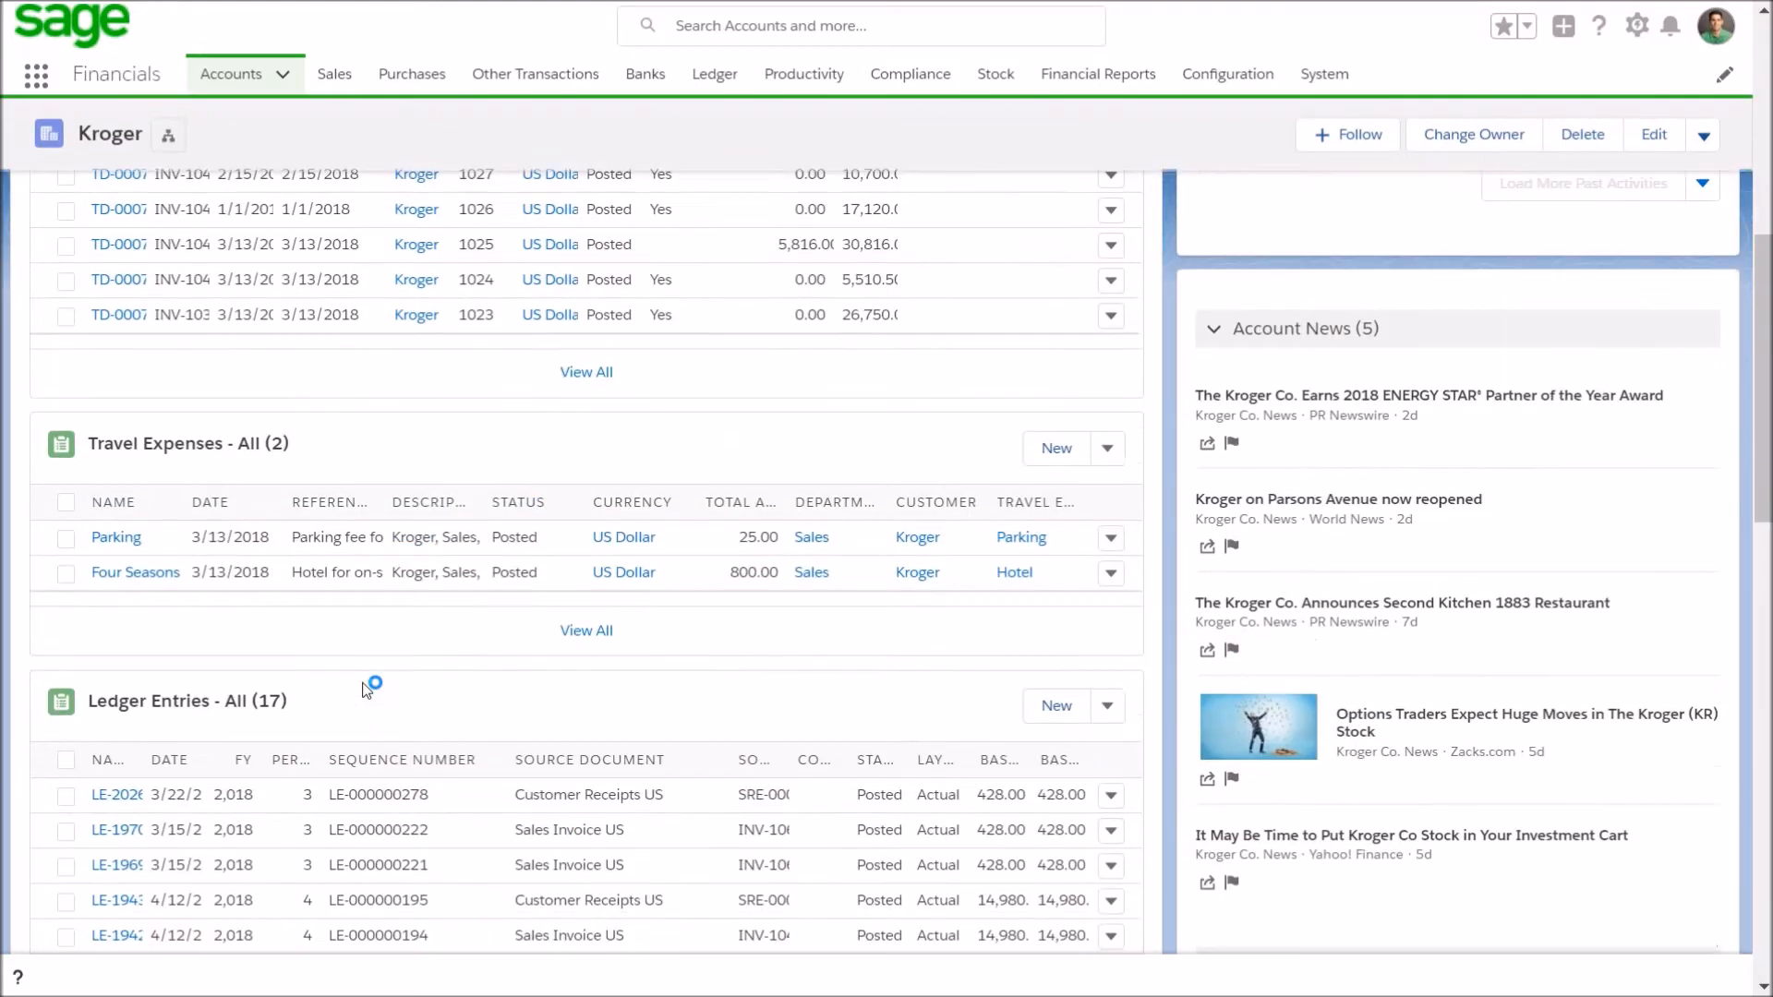
scroll(366, 691, "down", 1)
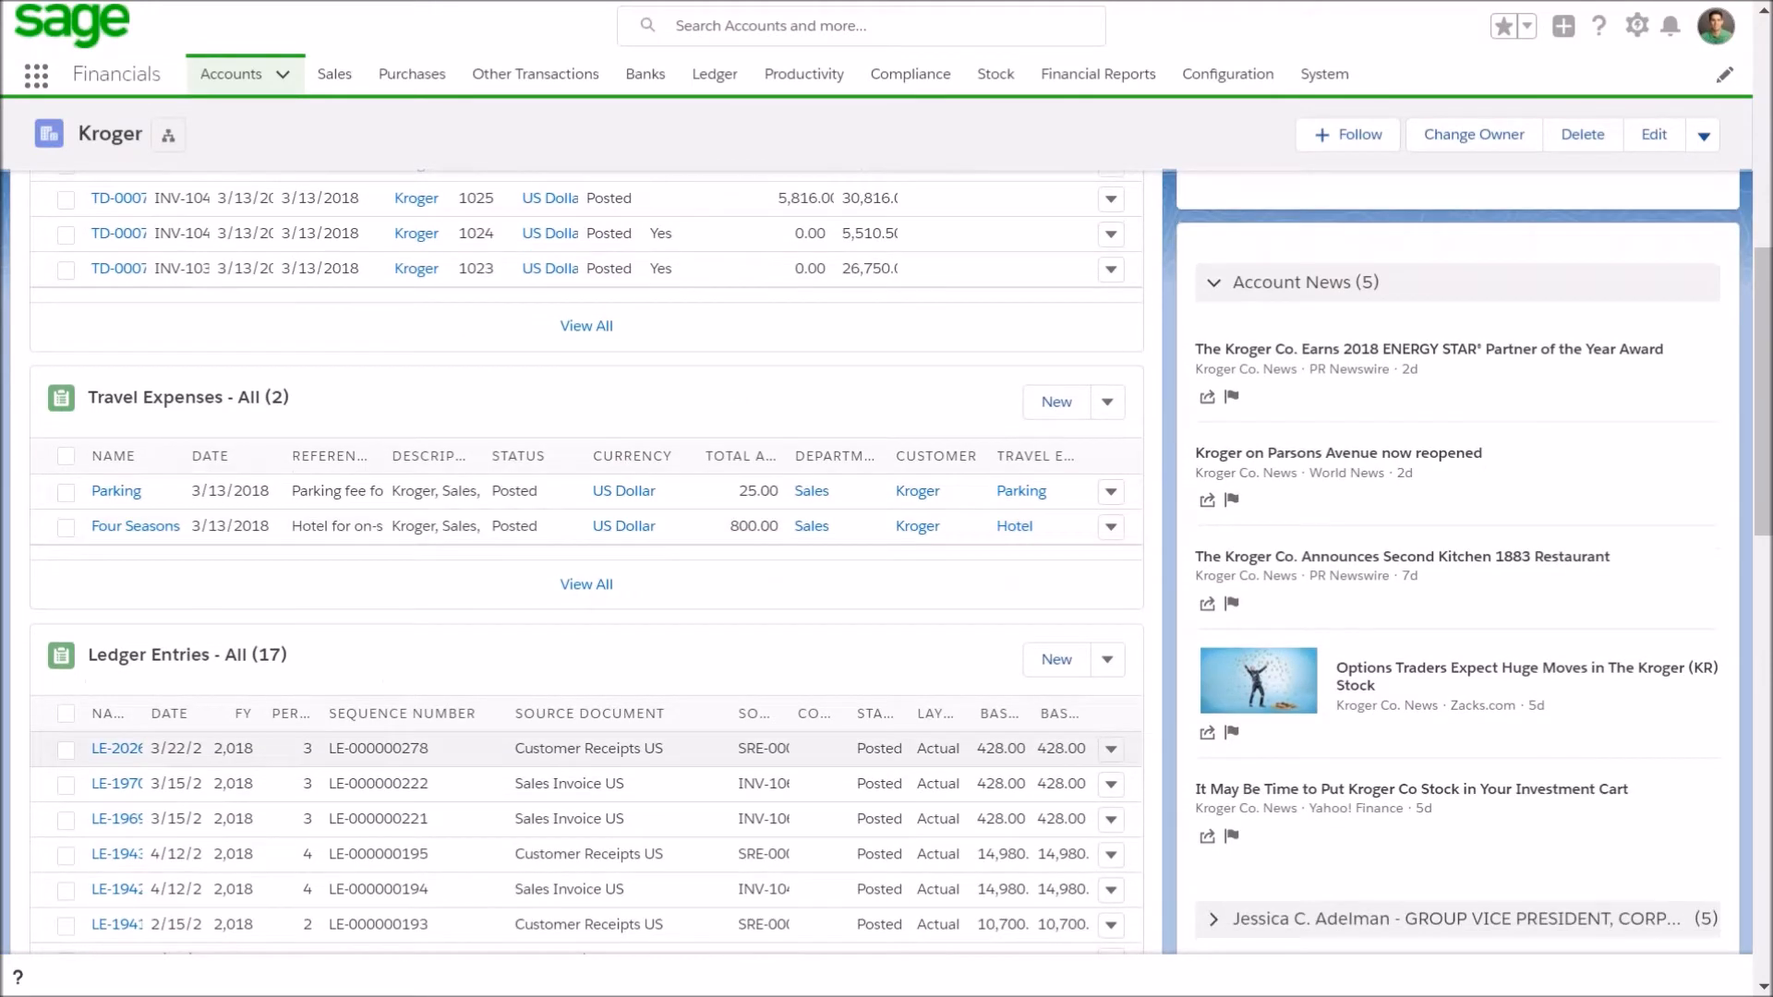
scroll(336, 778, "down", 15)
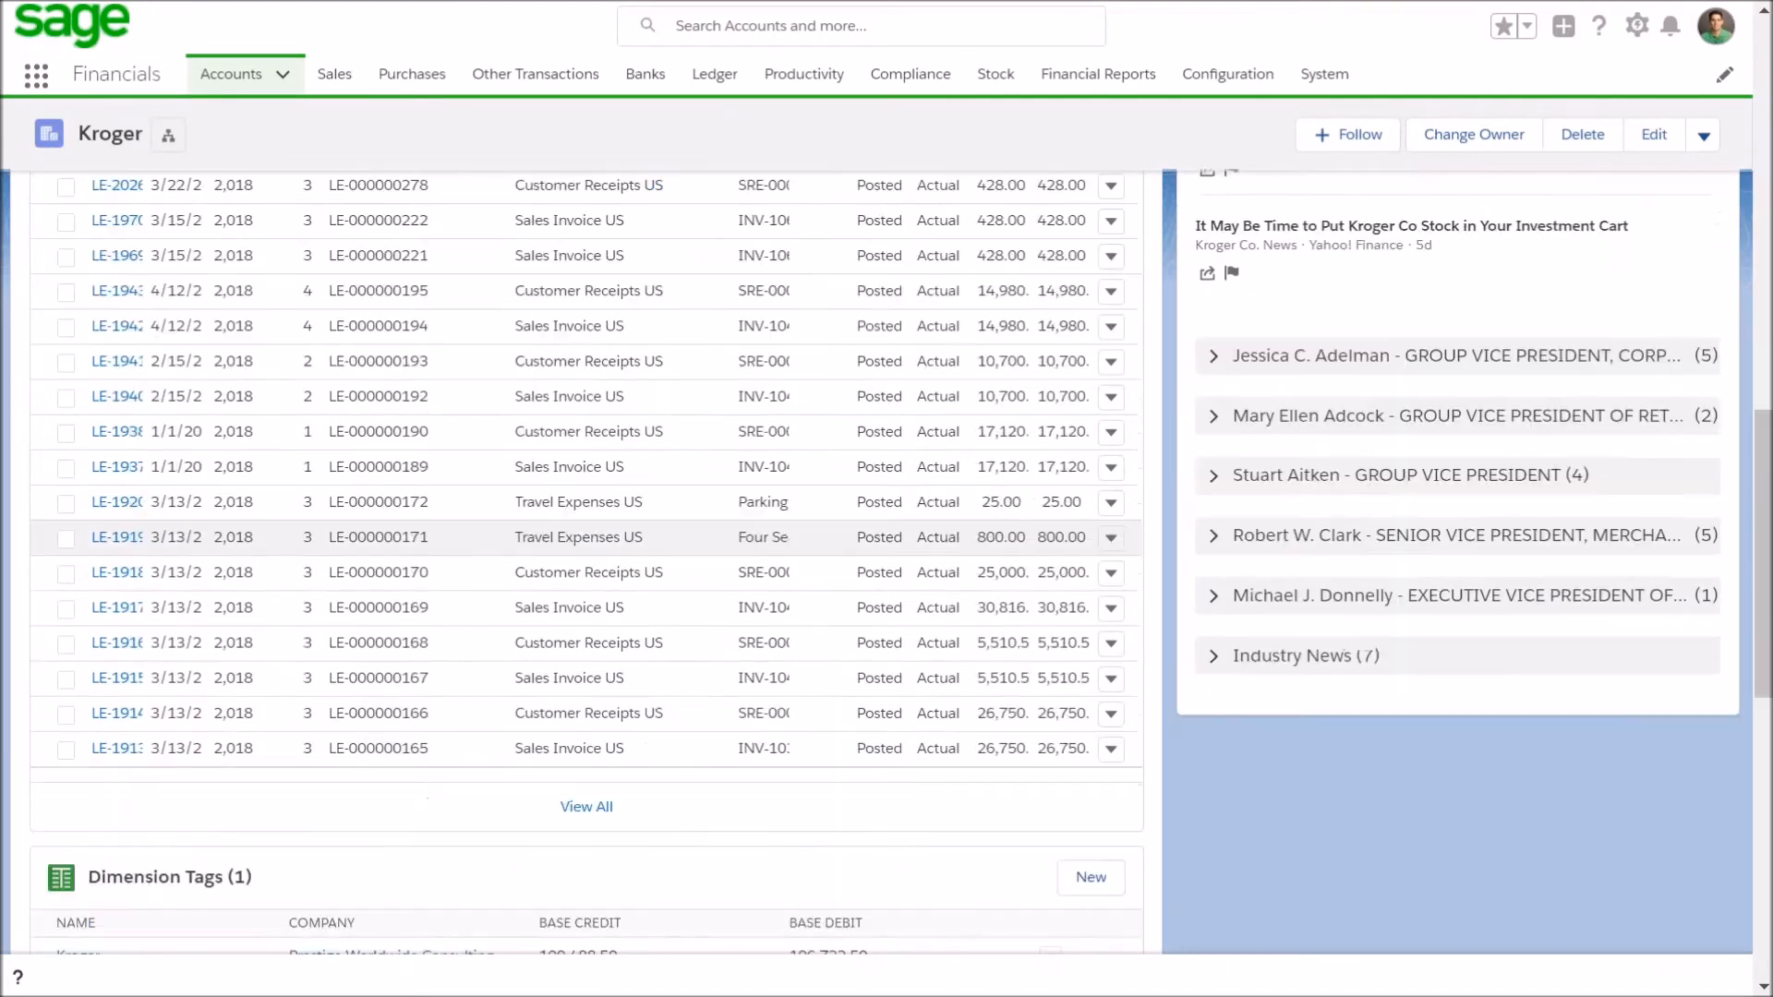
scroll(309, 739, "up", 15)
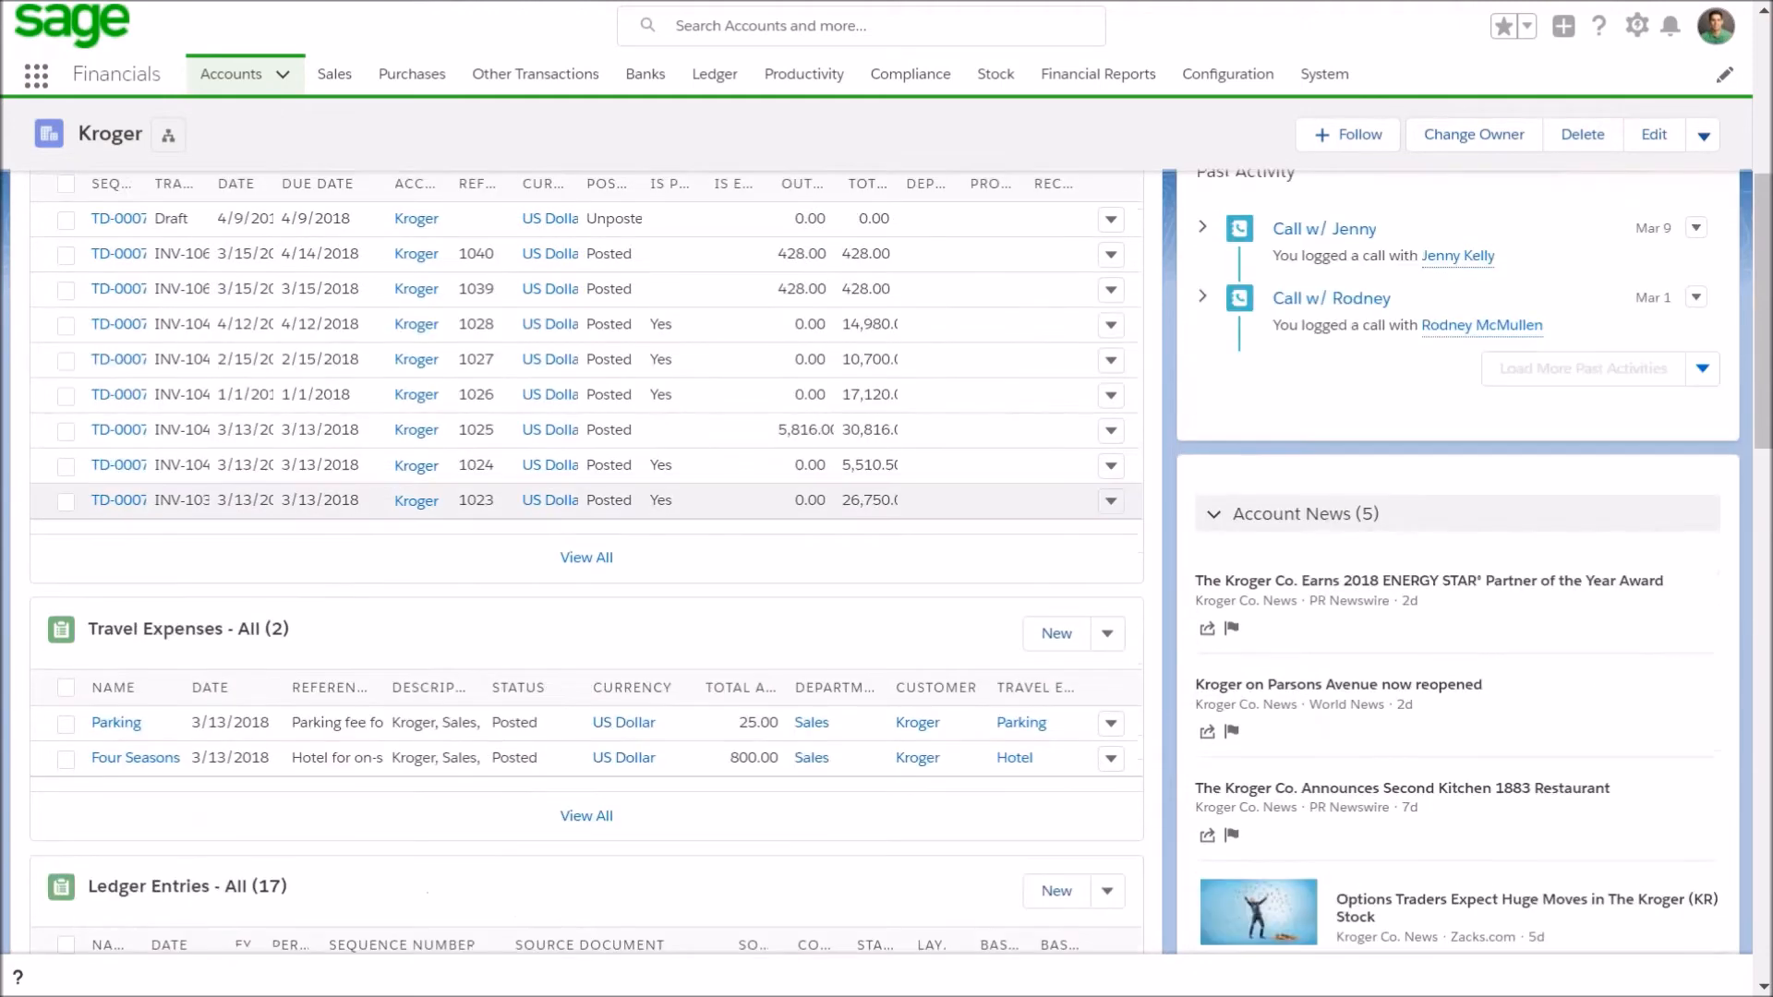
scroll(308, 739, "up", 6)
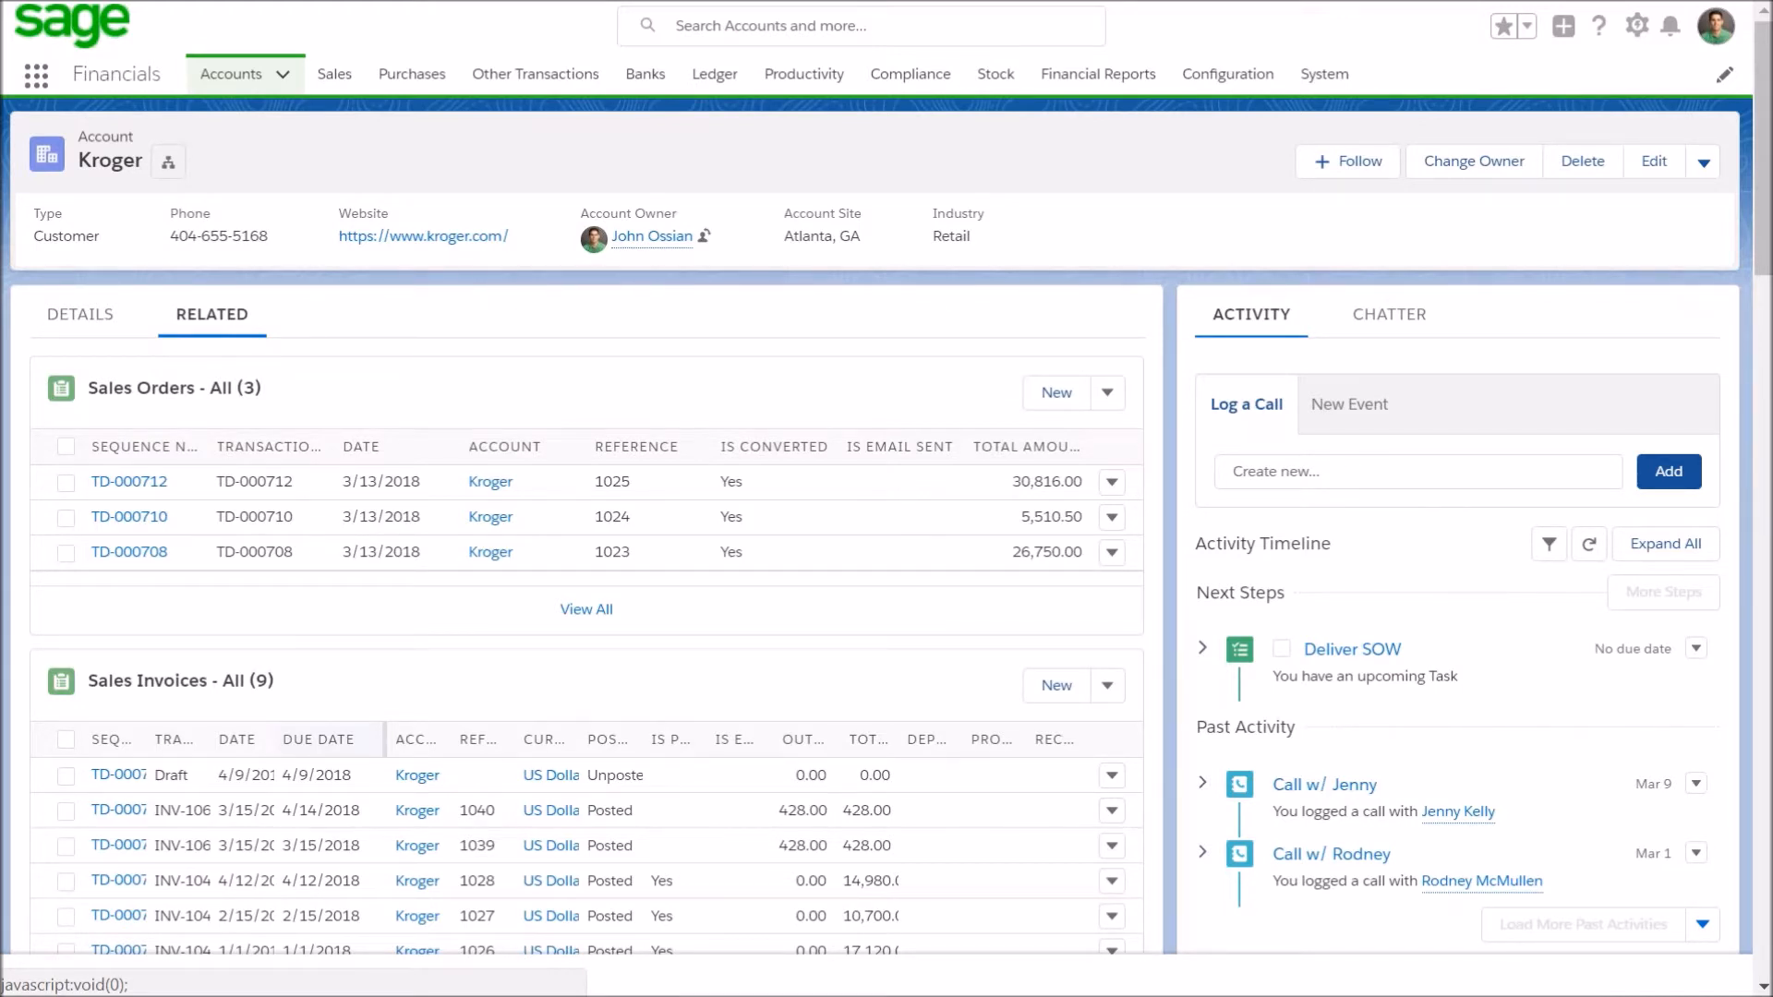
Open Kroger's sales invoice with reference 1039, review its information, items and tax breakdown, and return to the account.
scroll(127, 626, "down", 3)
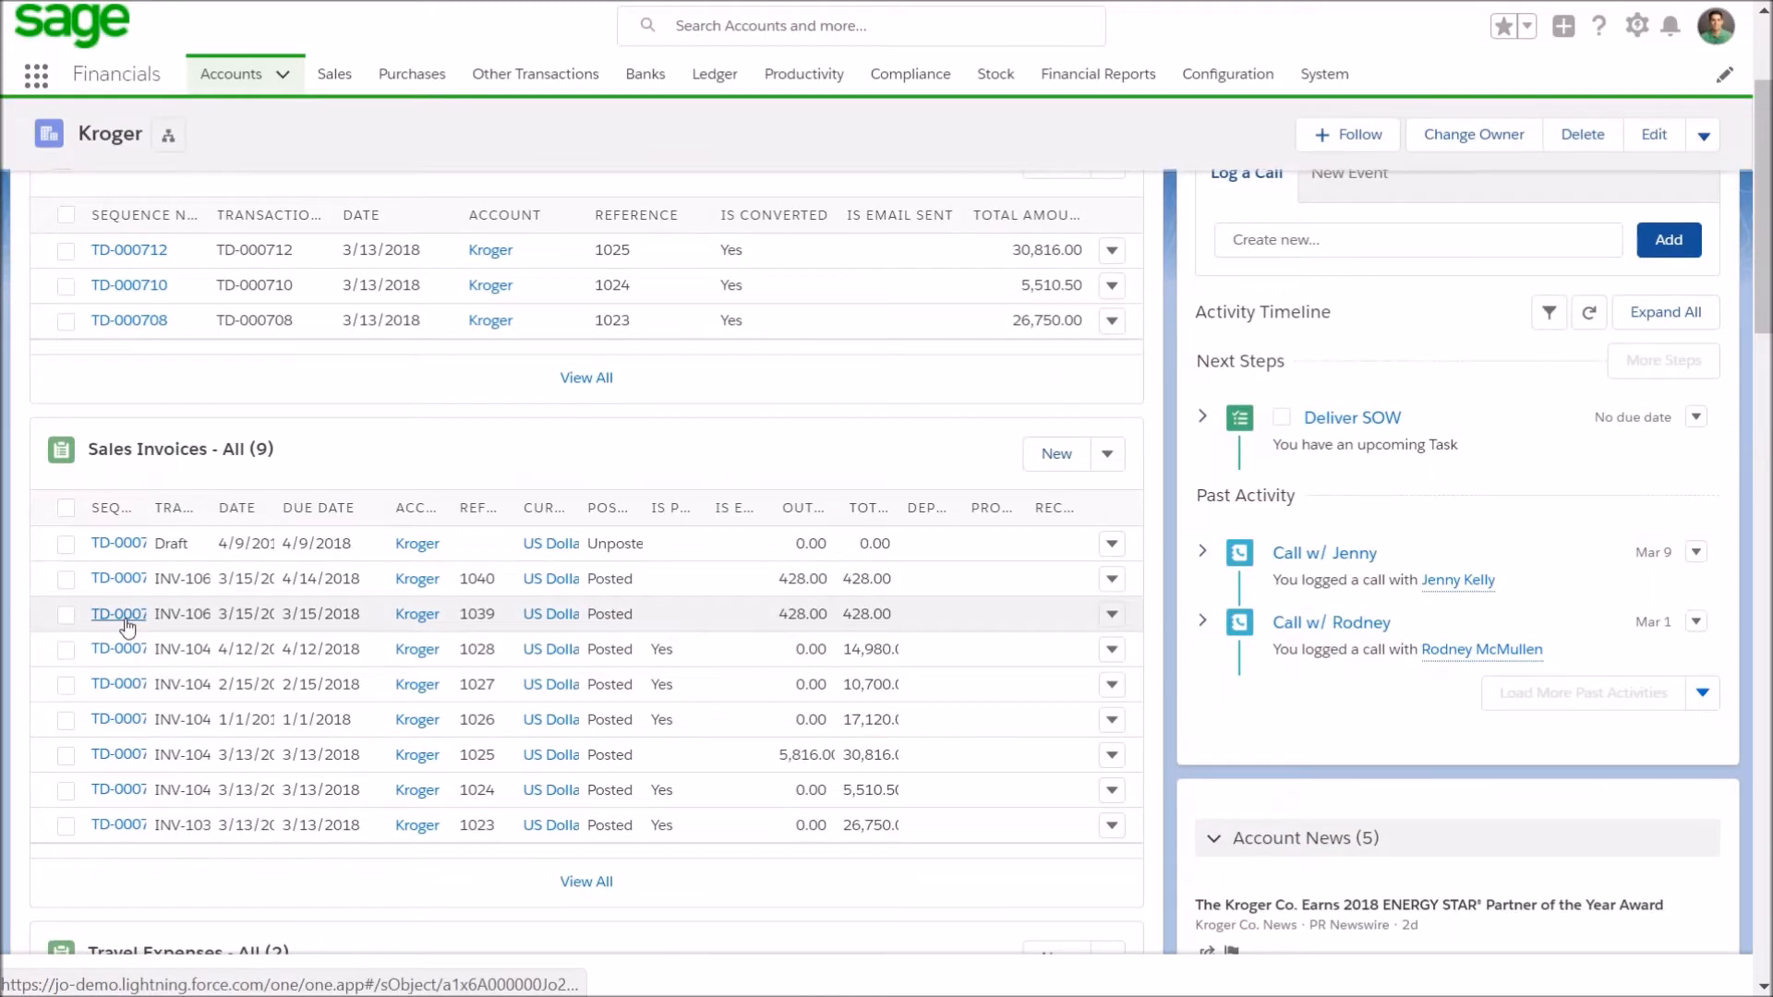
left_click(125, 615)
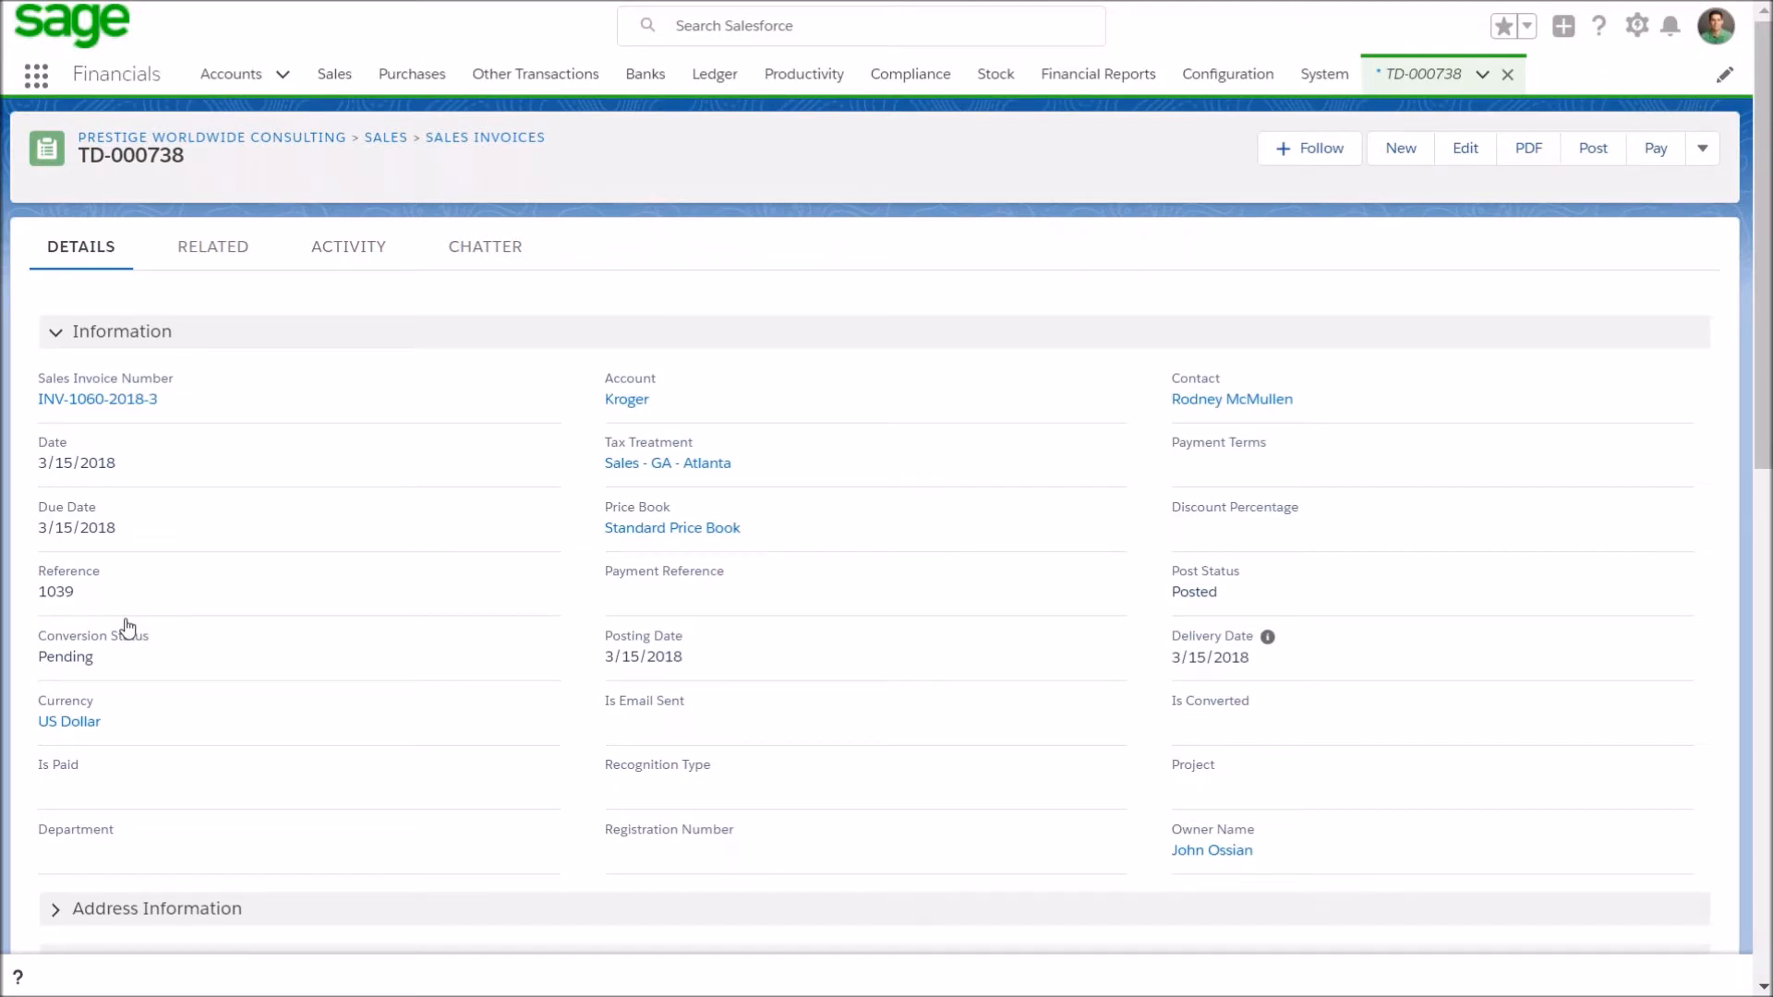
scroll(128, 628, "down", 3)
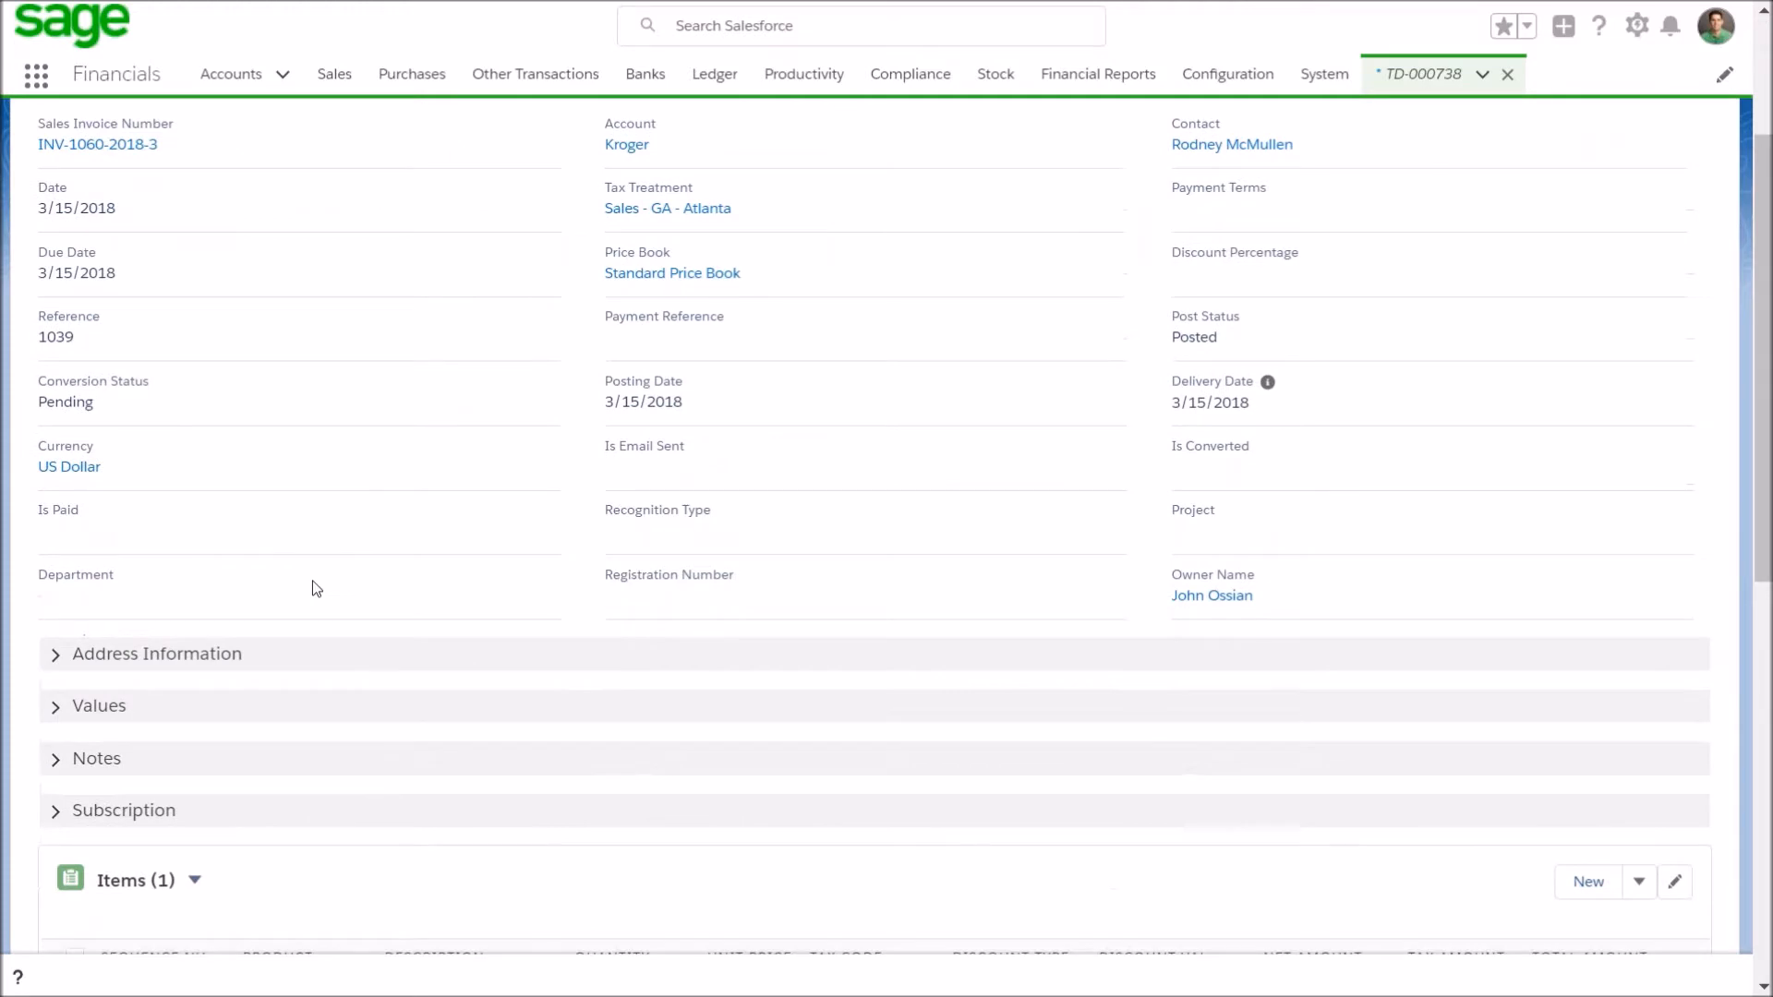
scroll(314, 586, "up", 2)
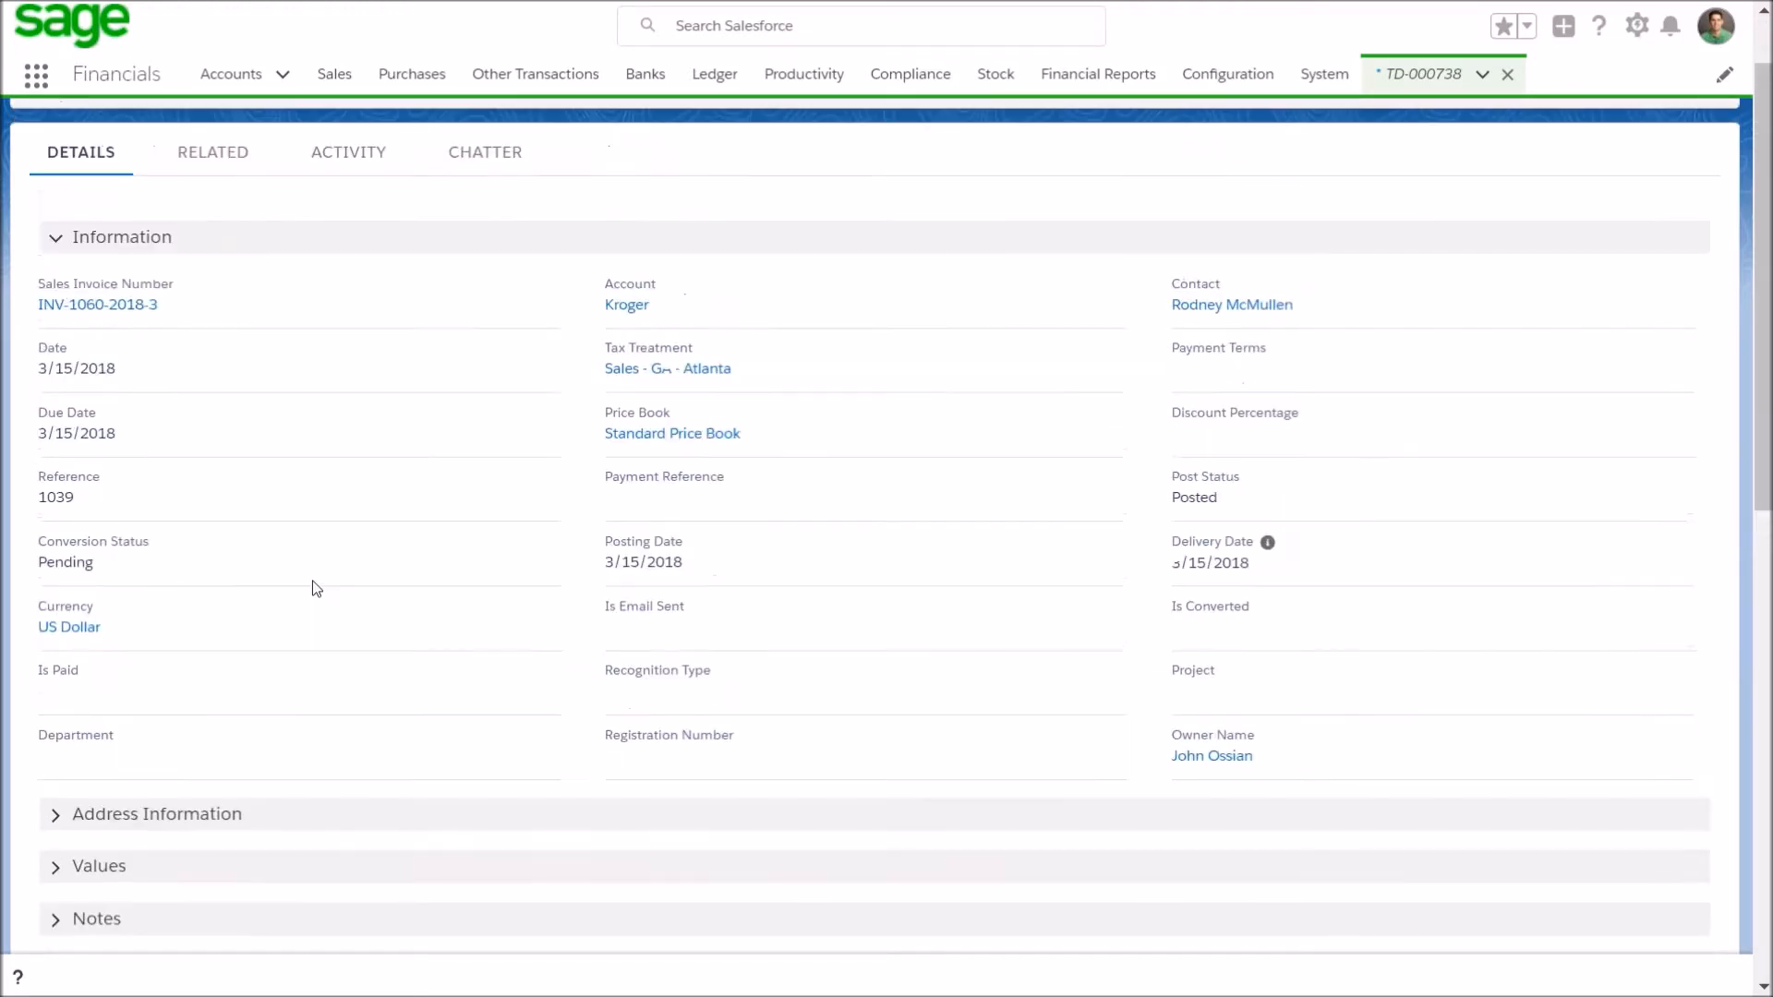
scroll(395, 602, "down", 8)
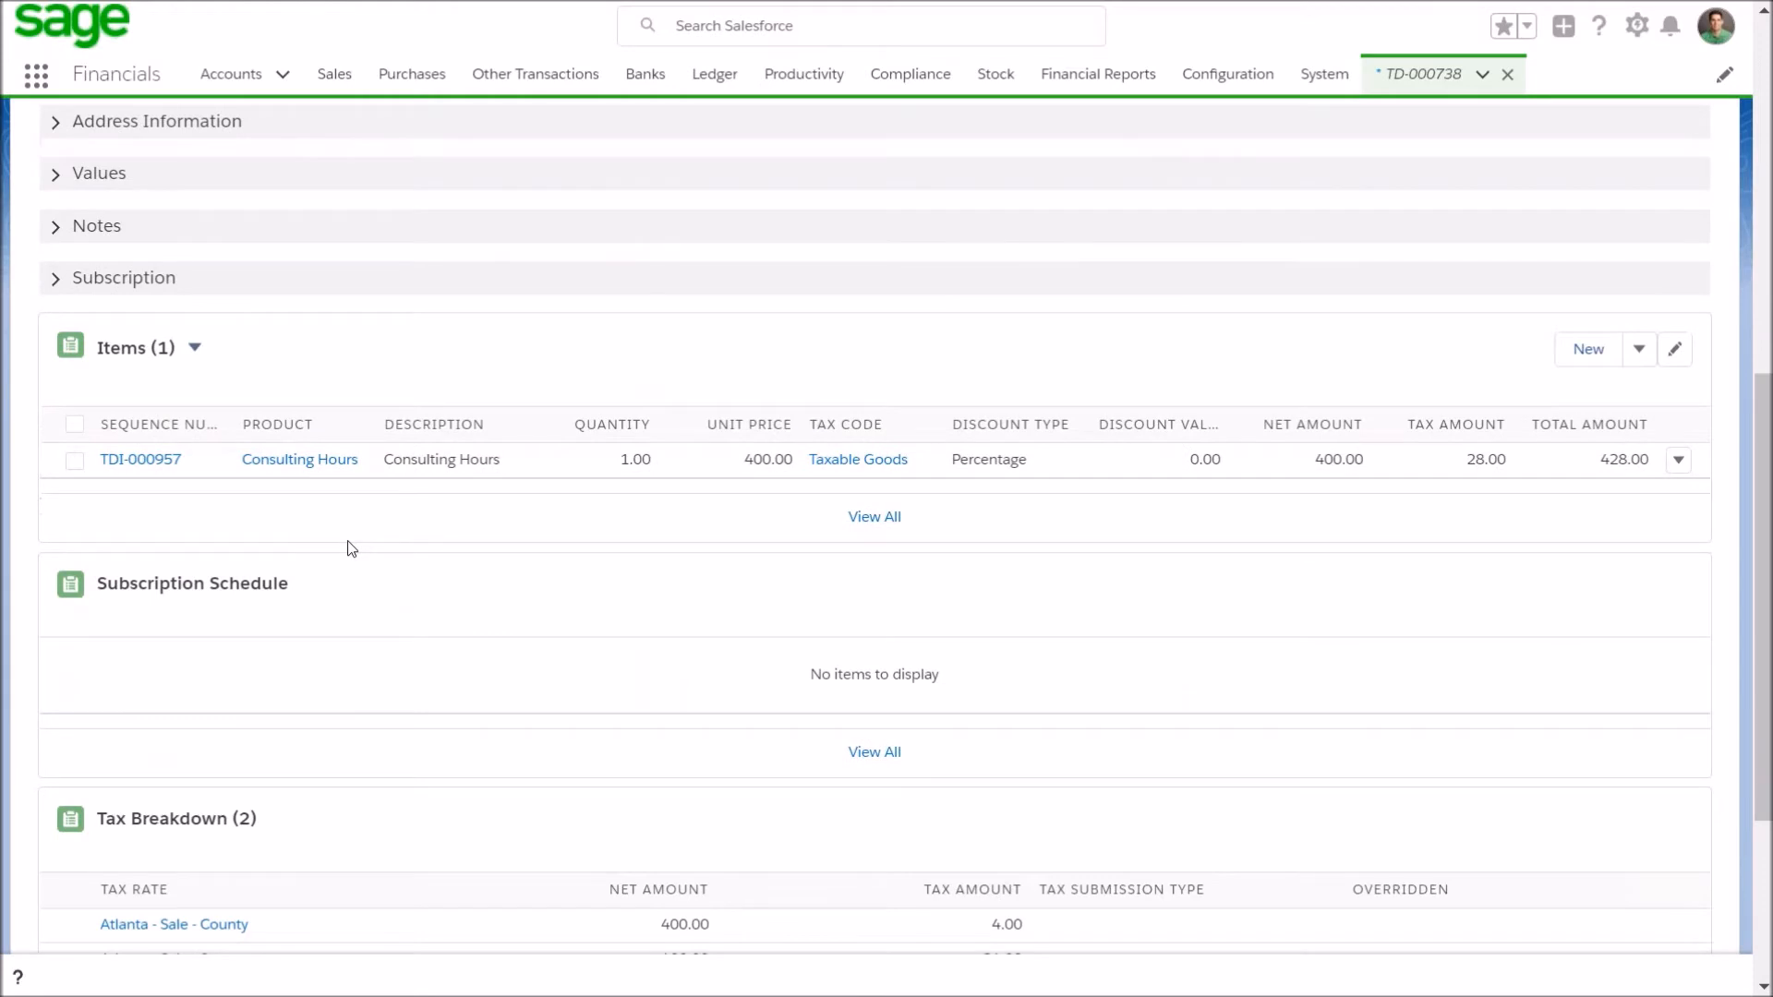
scroll(277, 591, "down", 3)
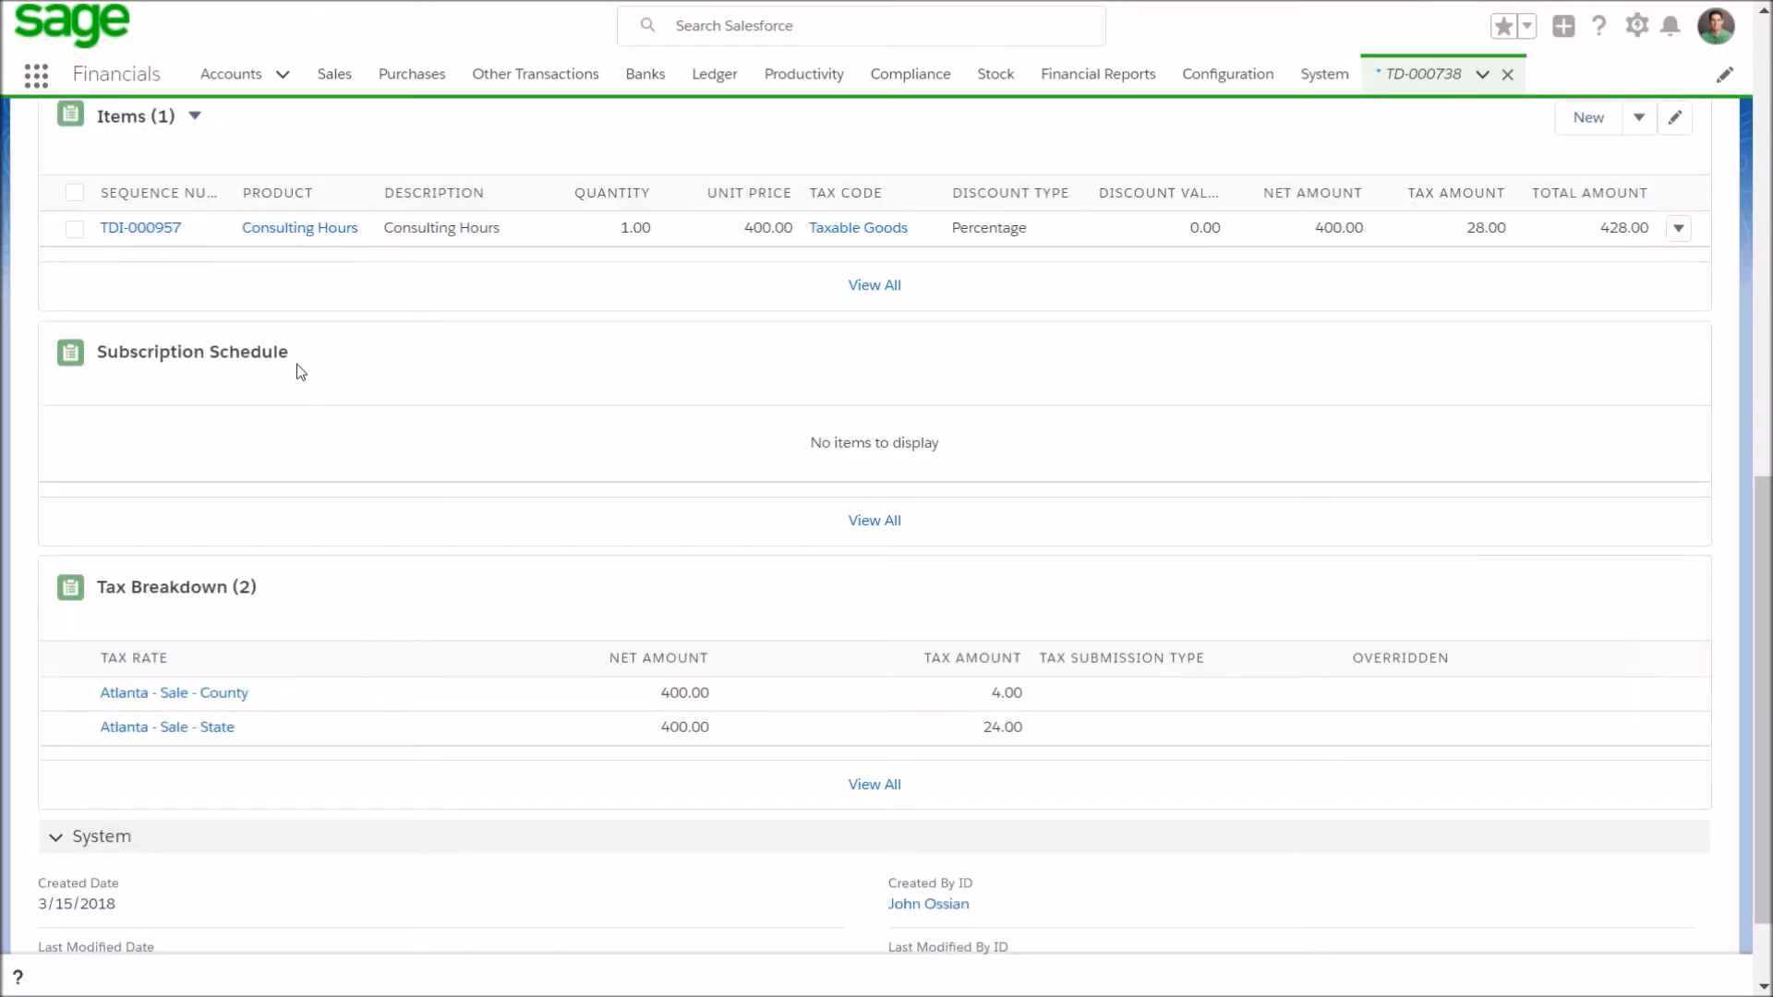
scroll(296, 405, "down", 1)
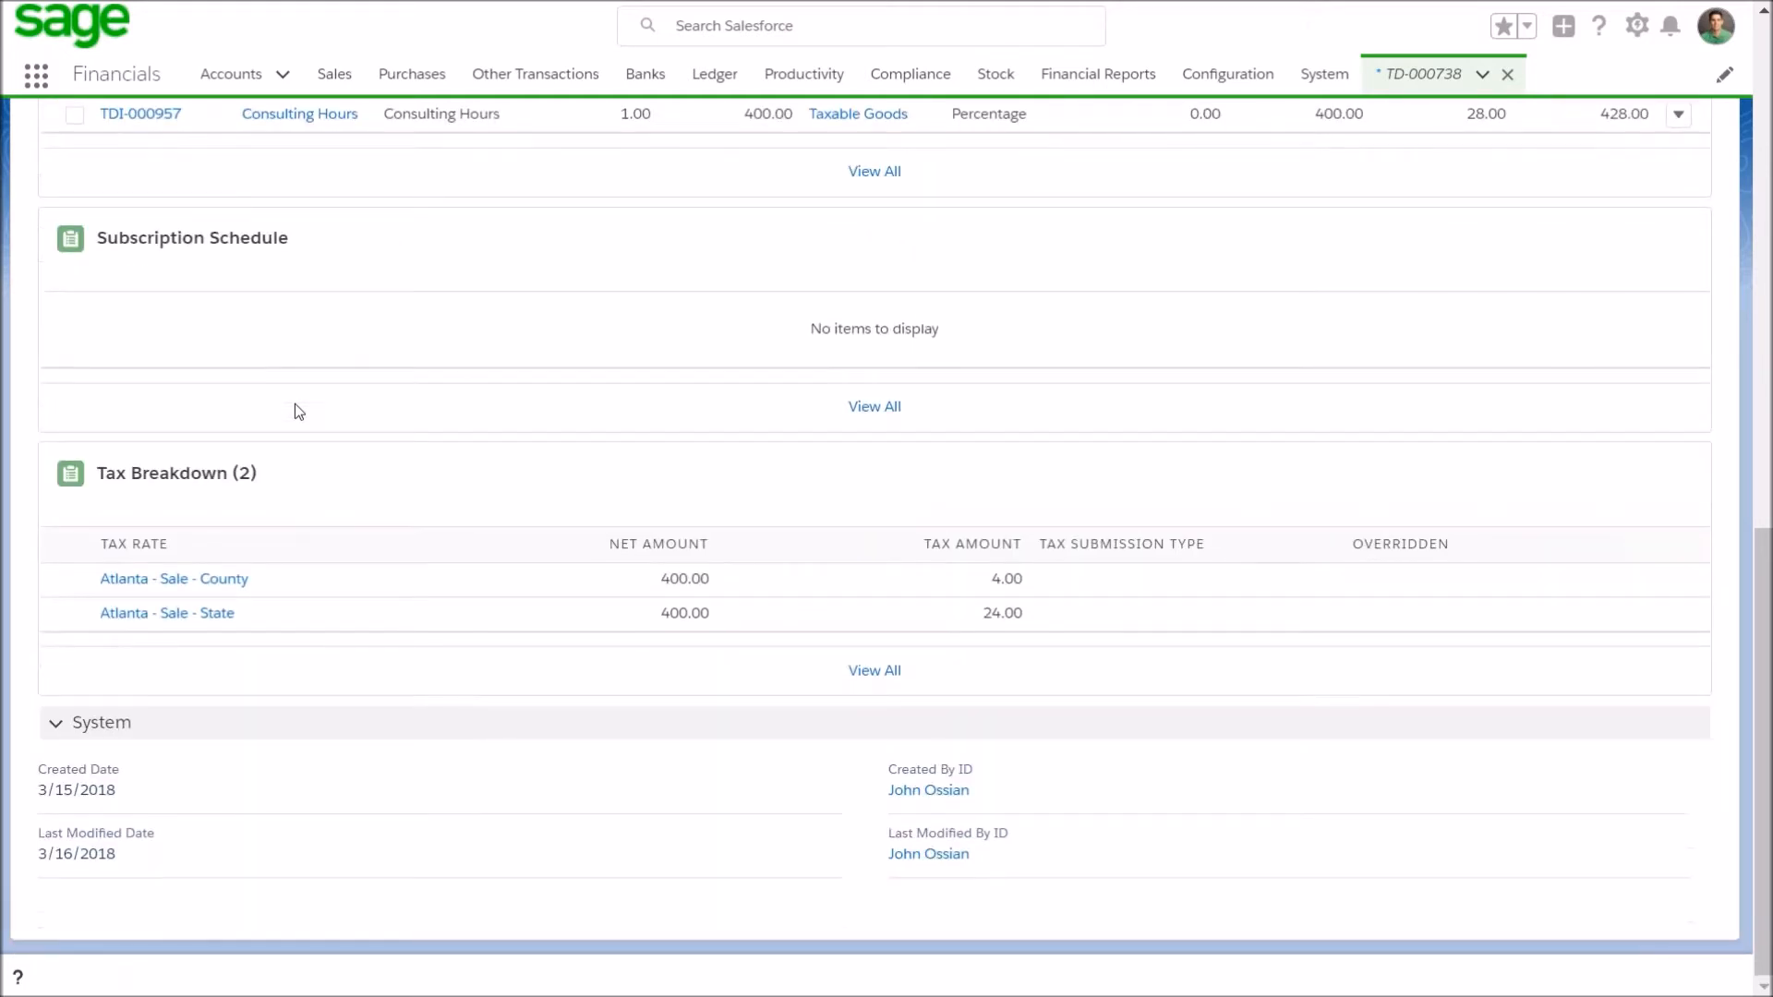
scroll(295, 405, "up", 12)
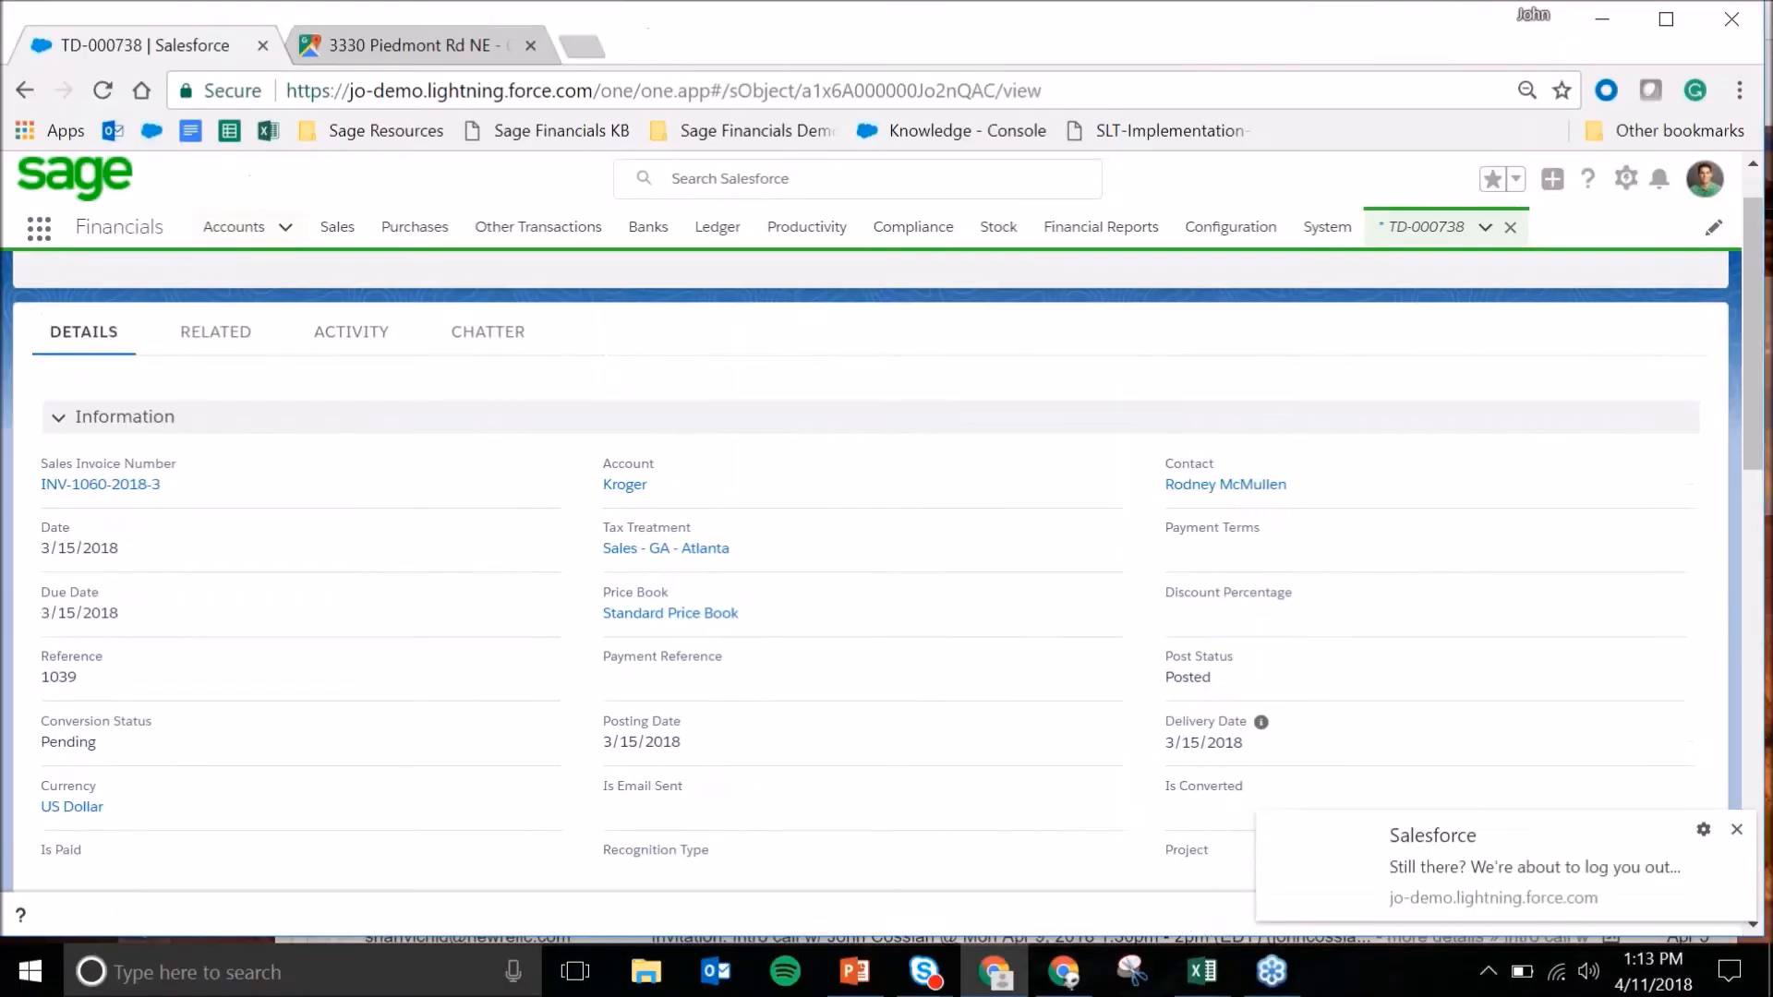
left_click(20, 89)
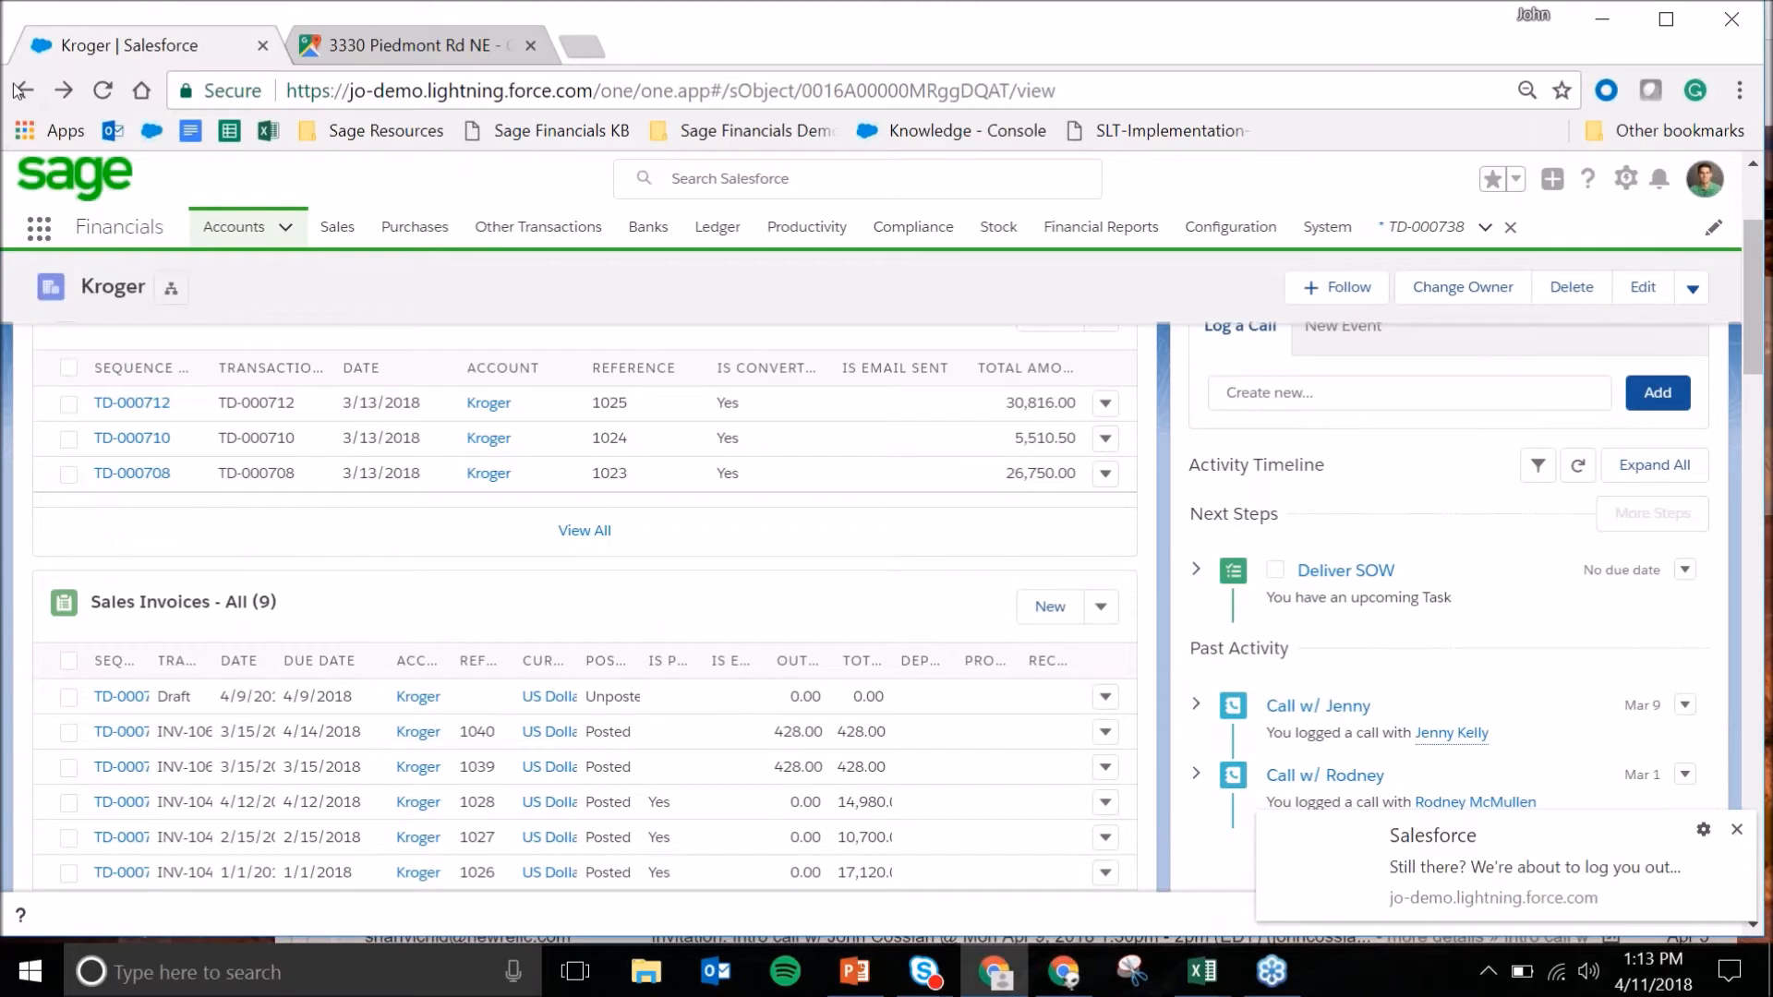
key("F11")
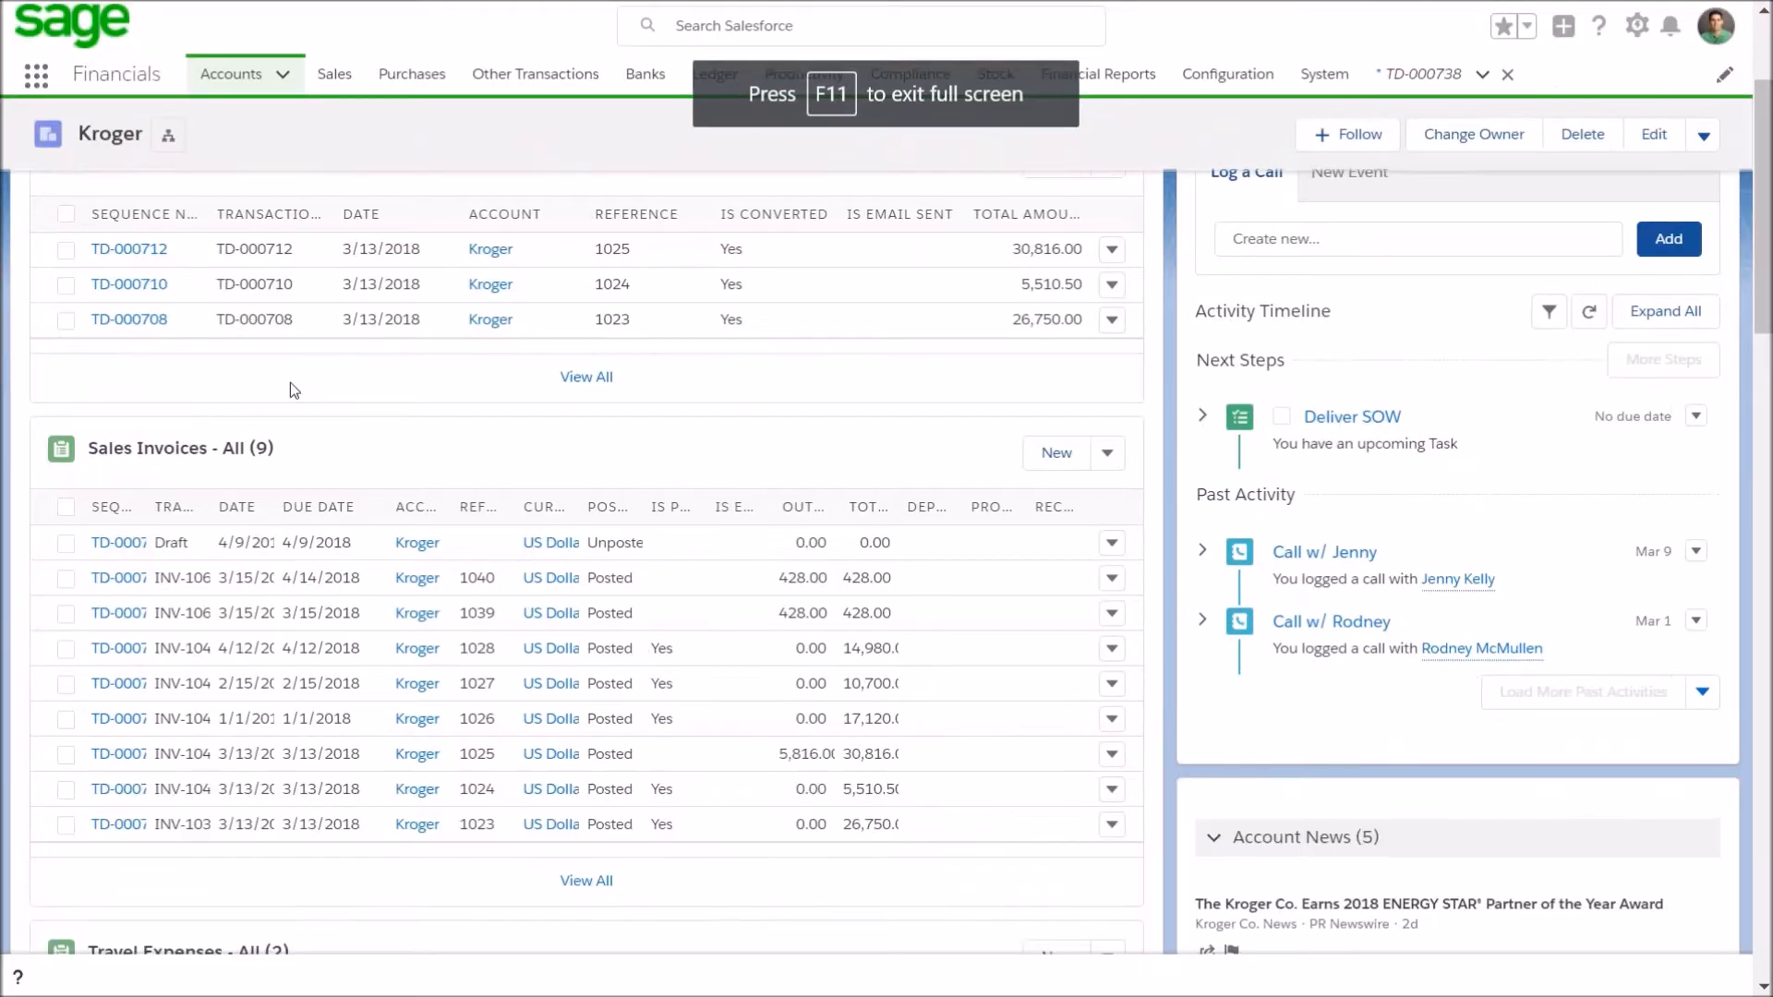
Examine Kroger's related dimension tags, contacts, opportunities, cases, and notes and attachments.
scroll(290, 382, "down", 5)
scroll(290, 383, "down", 10)
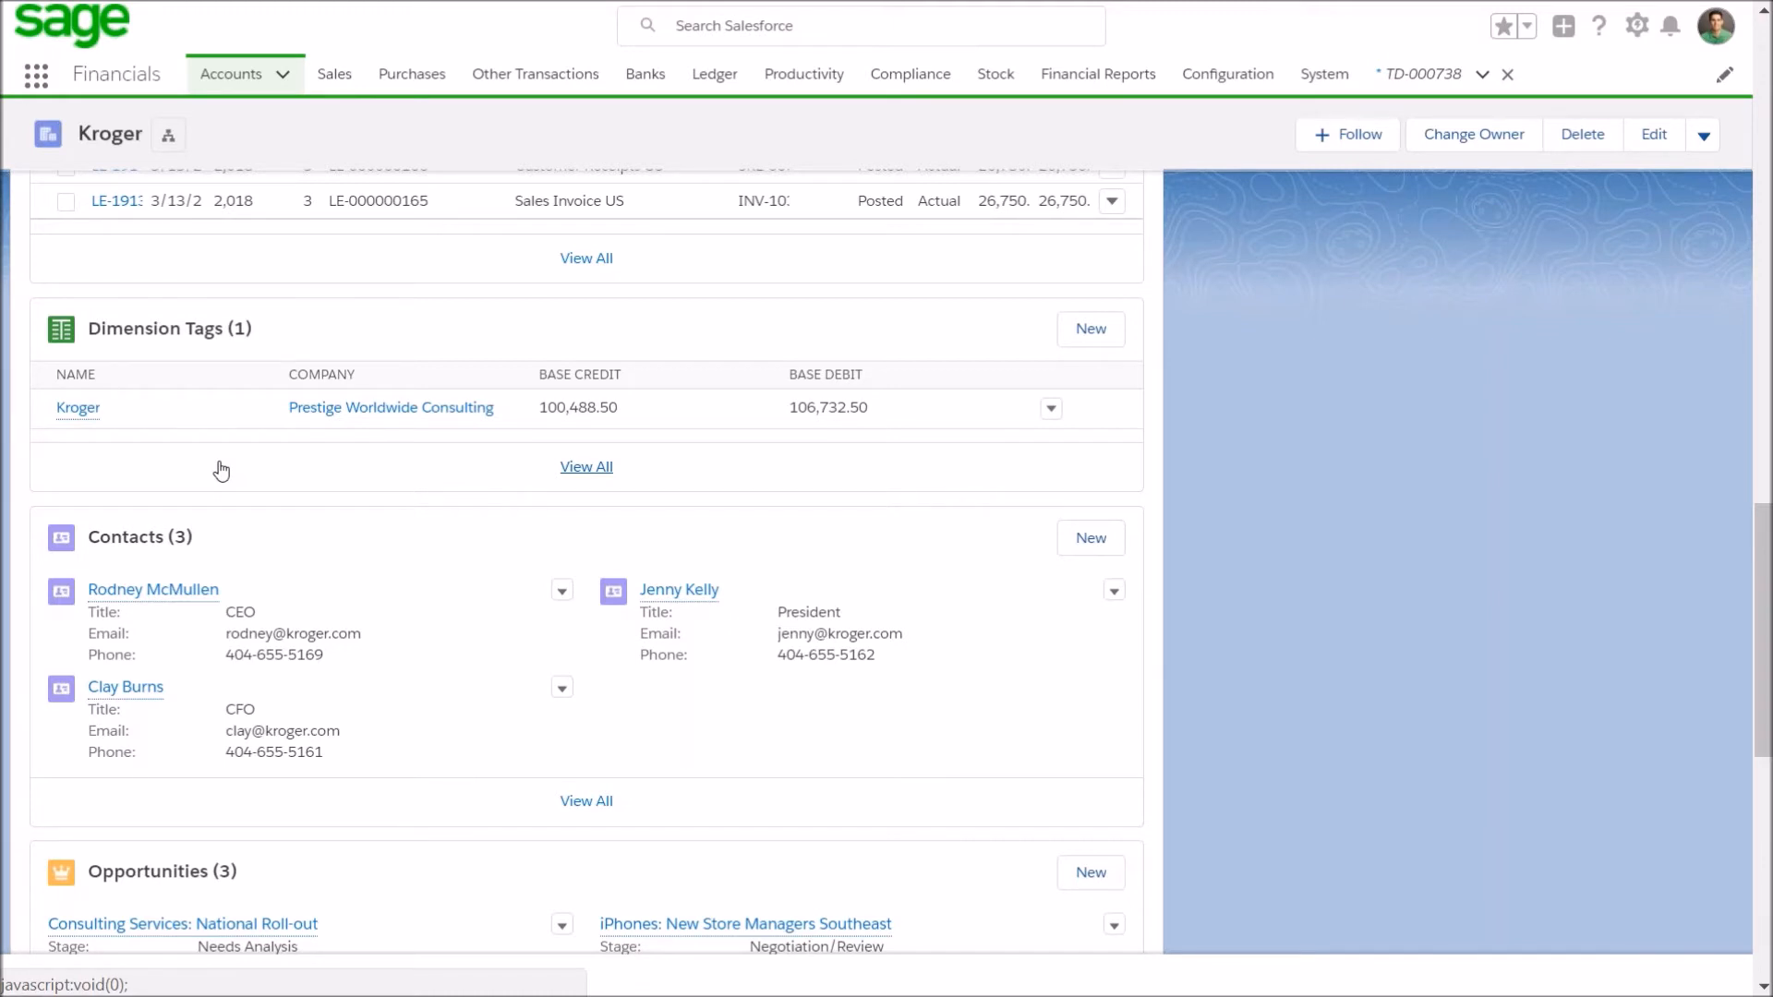
scroll(222, 471, "down", 1)
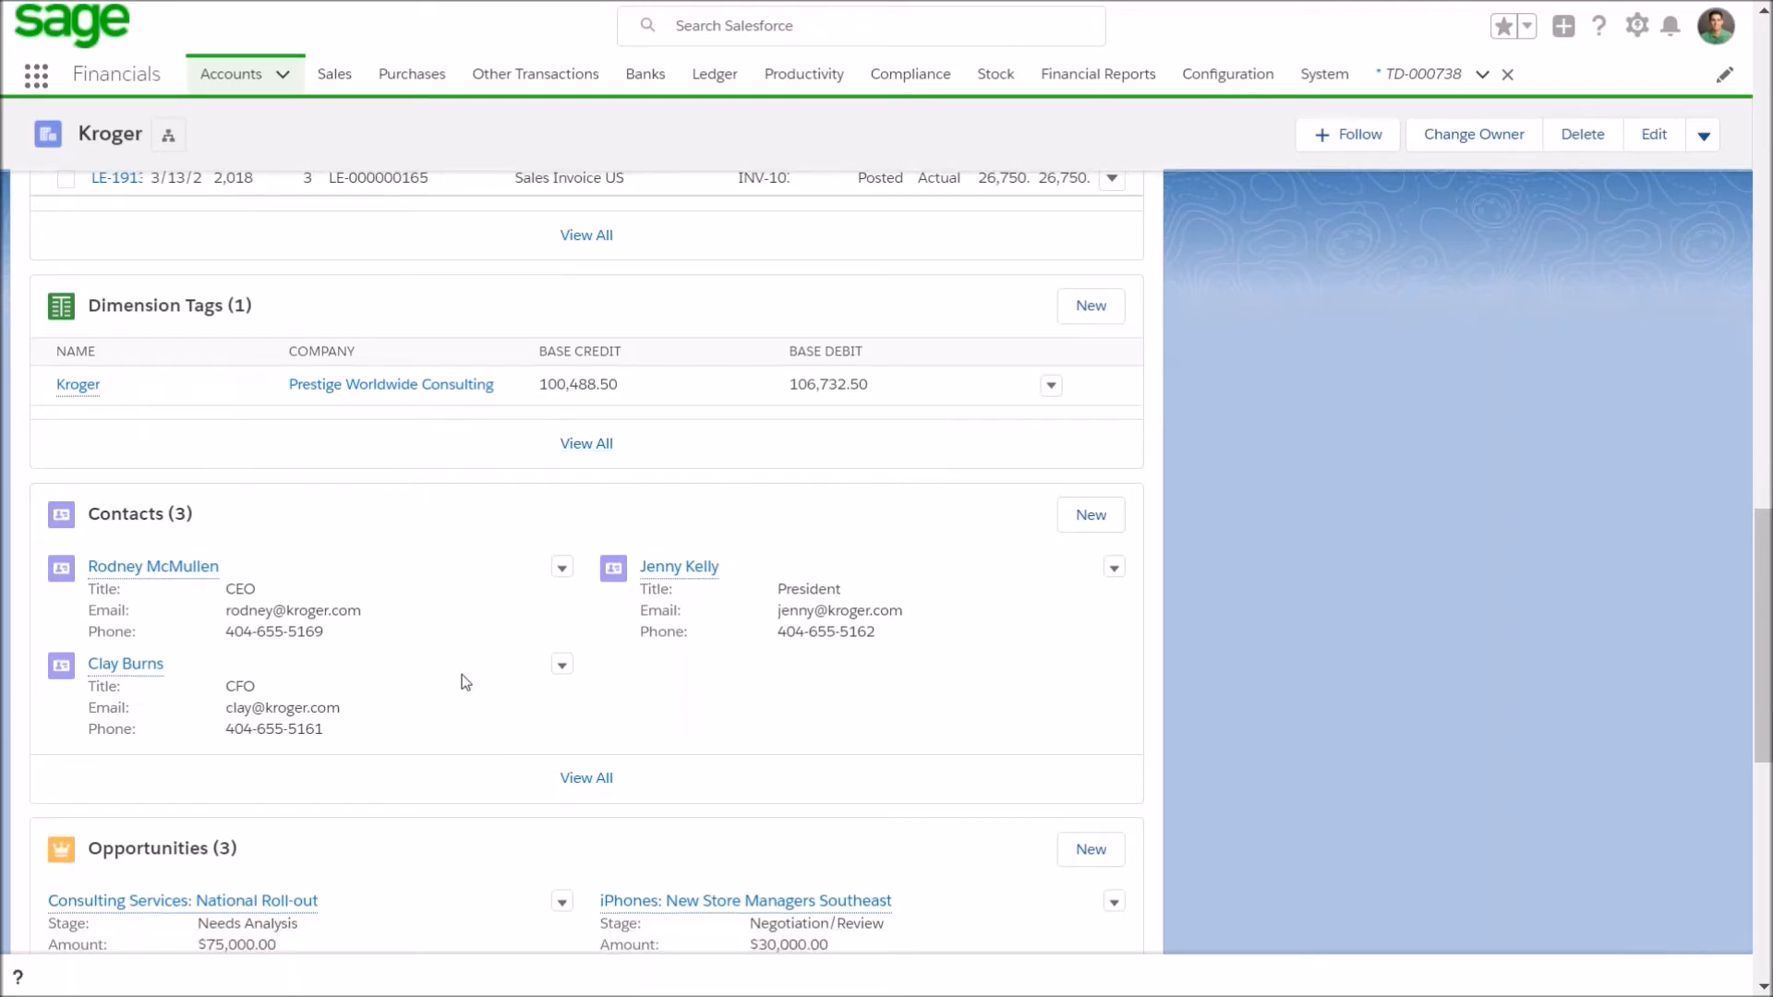
scroll(464, 681, "down", 4)
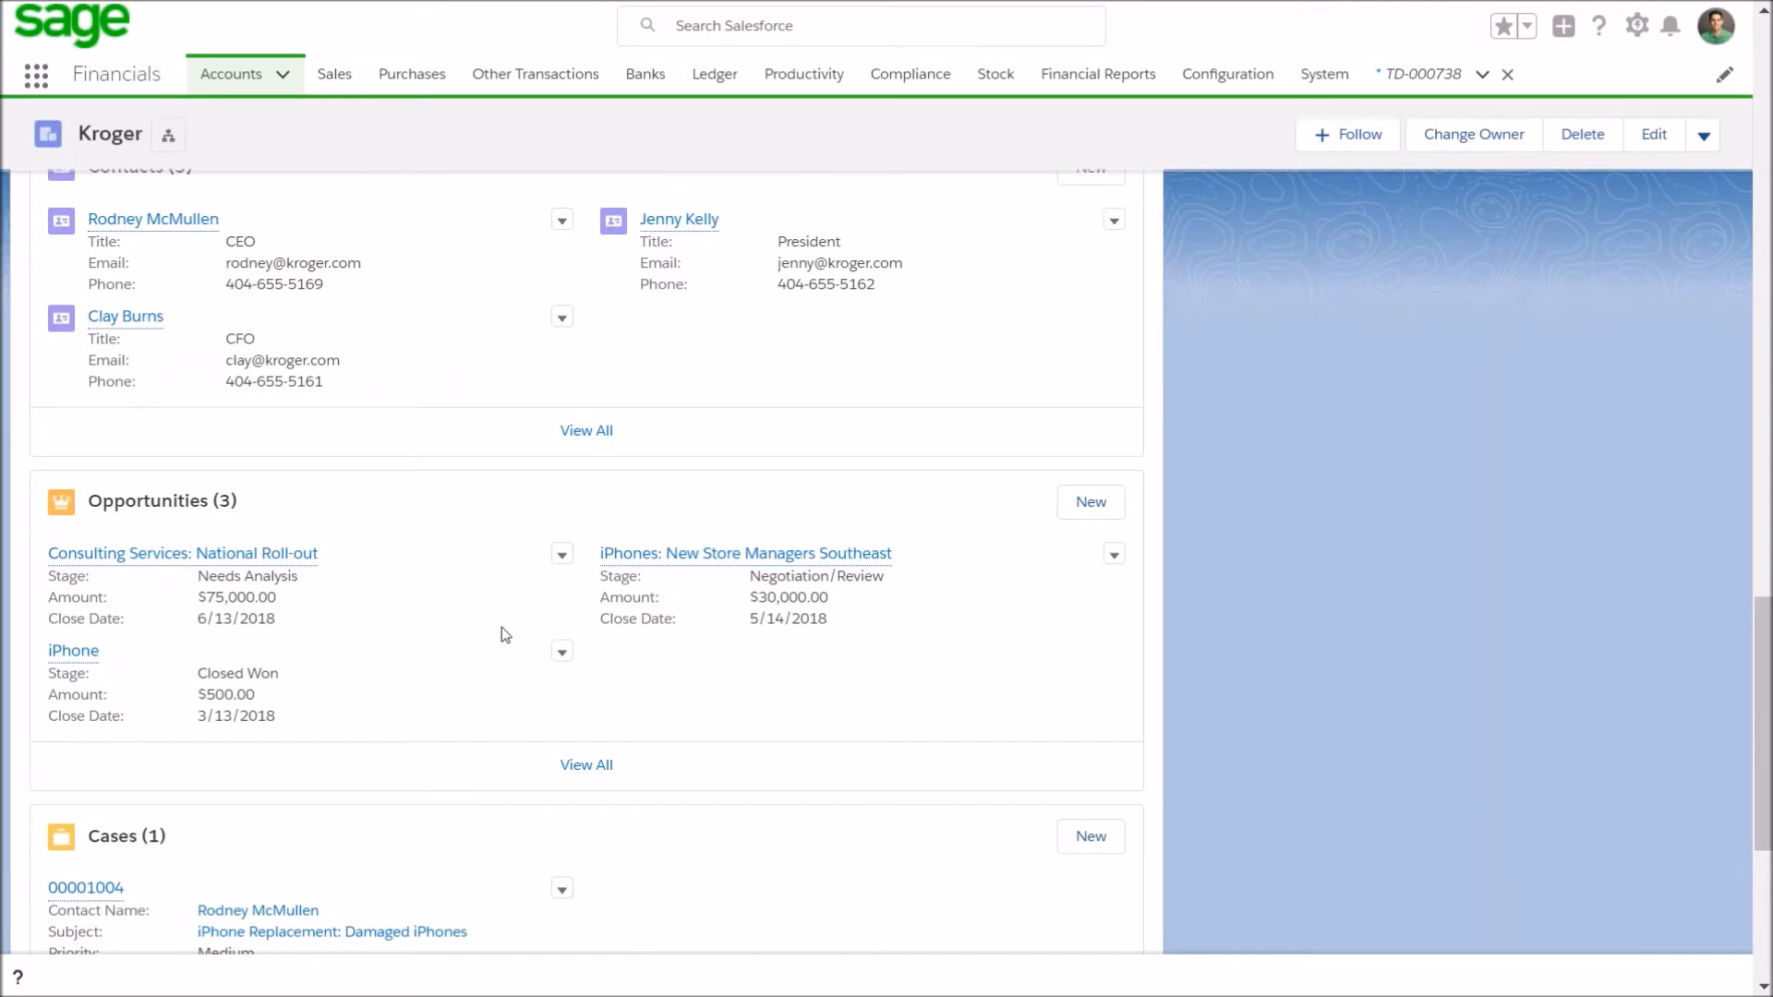
scroll(501, 628, "down", 5)
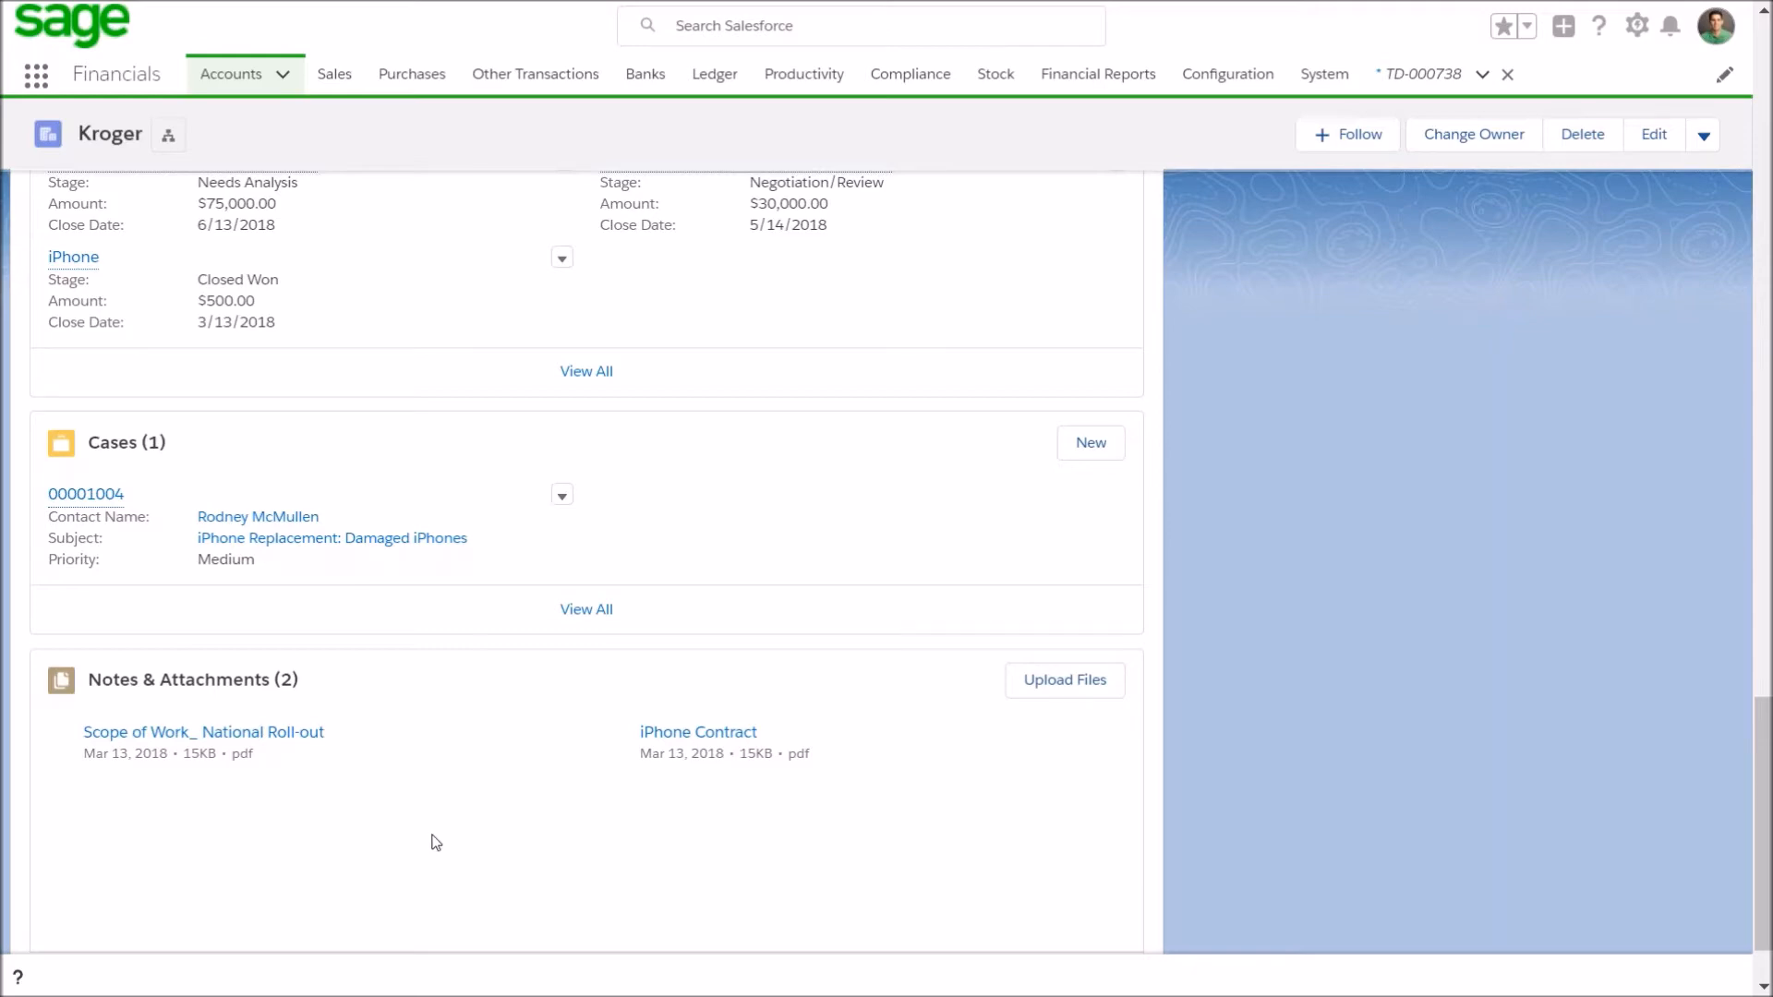
scroll(445, 834, "up", 15)
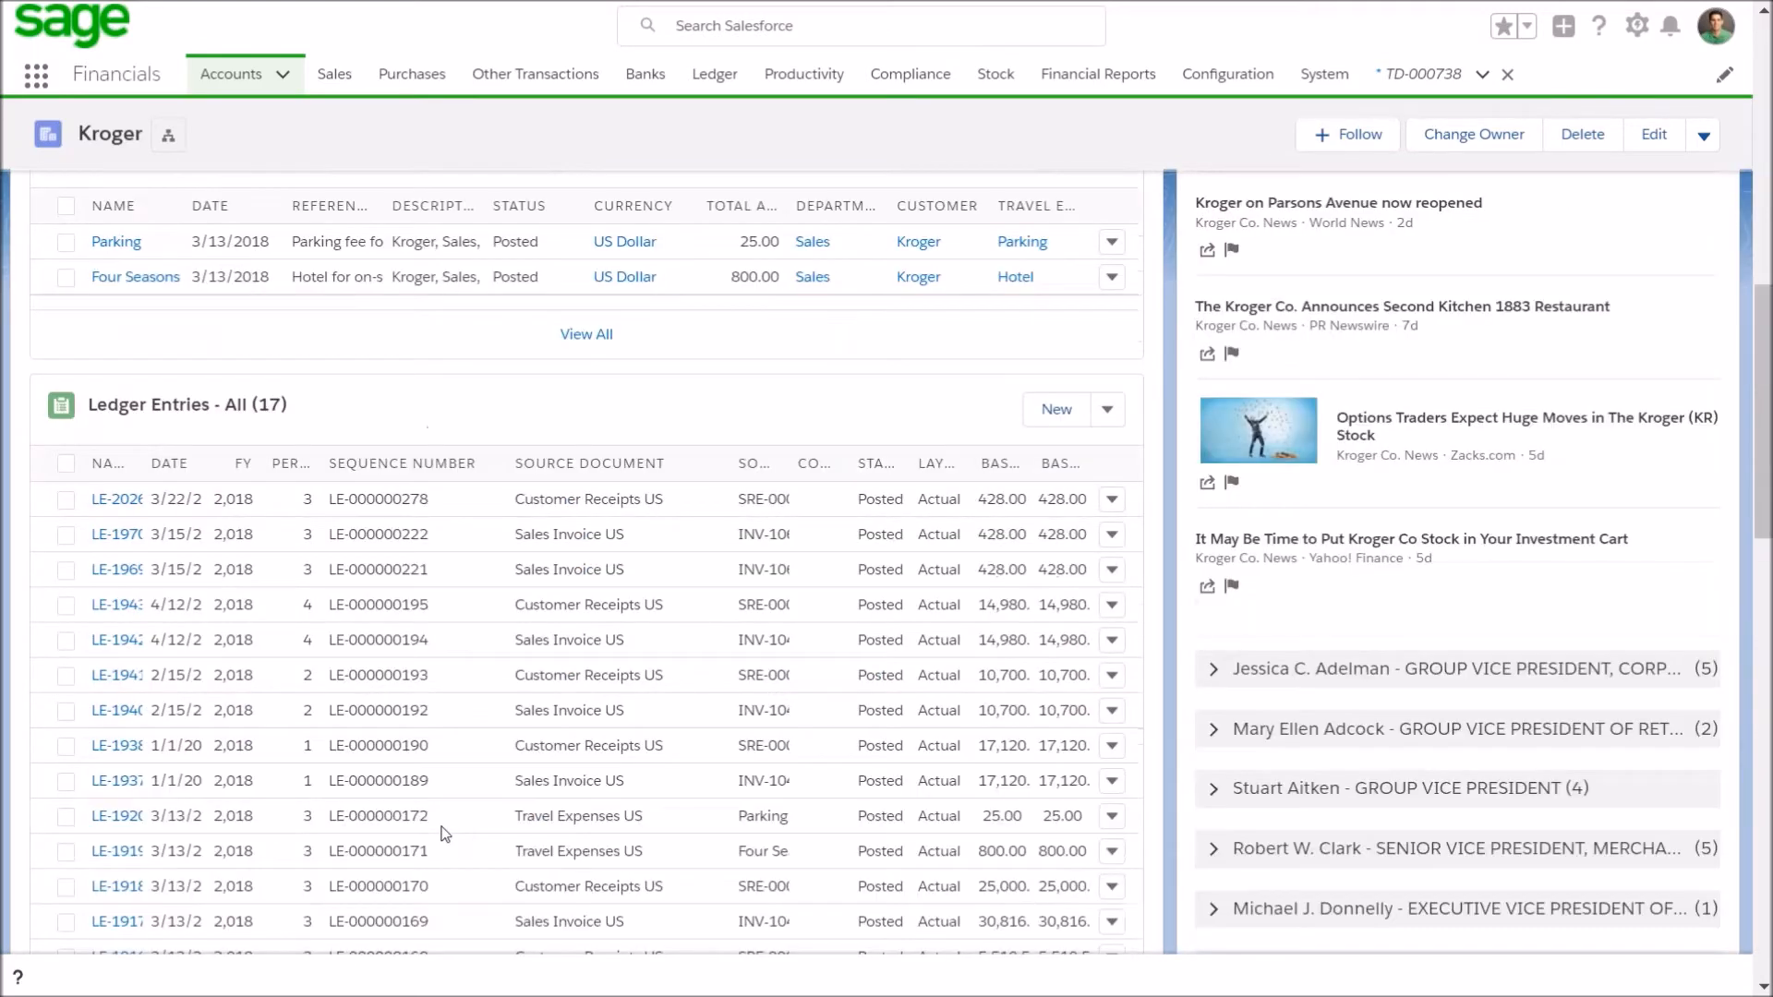
Examine Kroger's activity timeline, past calls and account news on the account record.
scroll(444, 834, "up", 10)
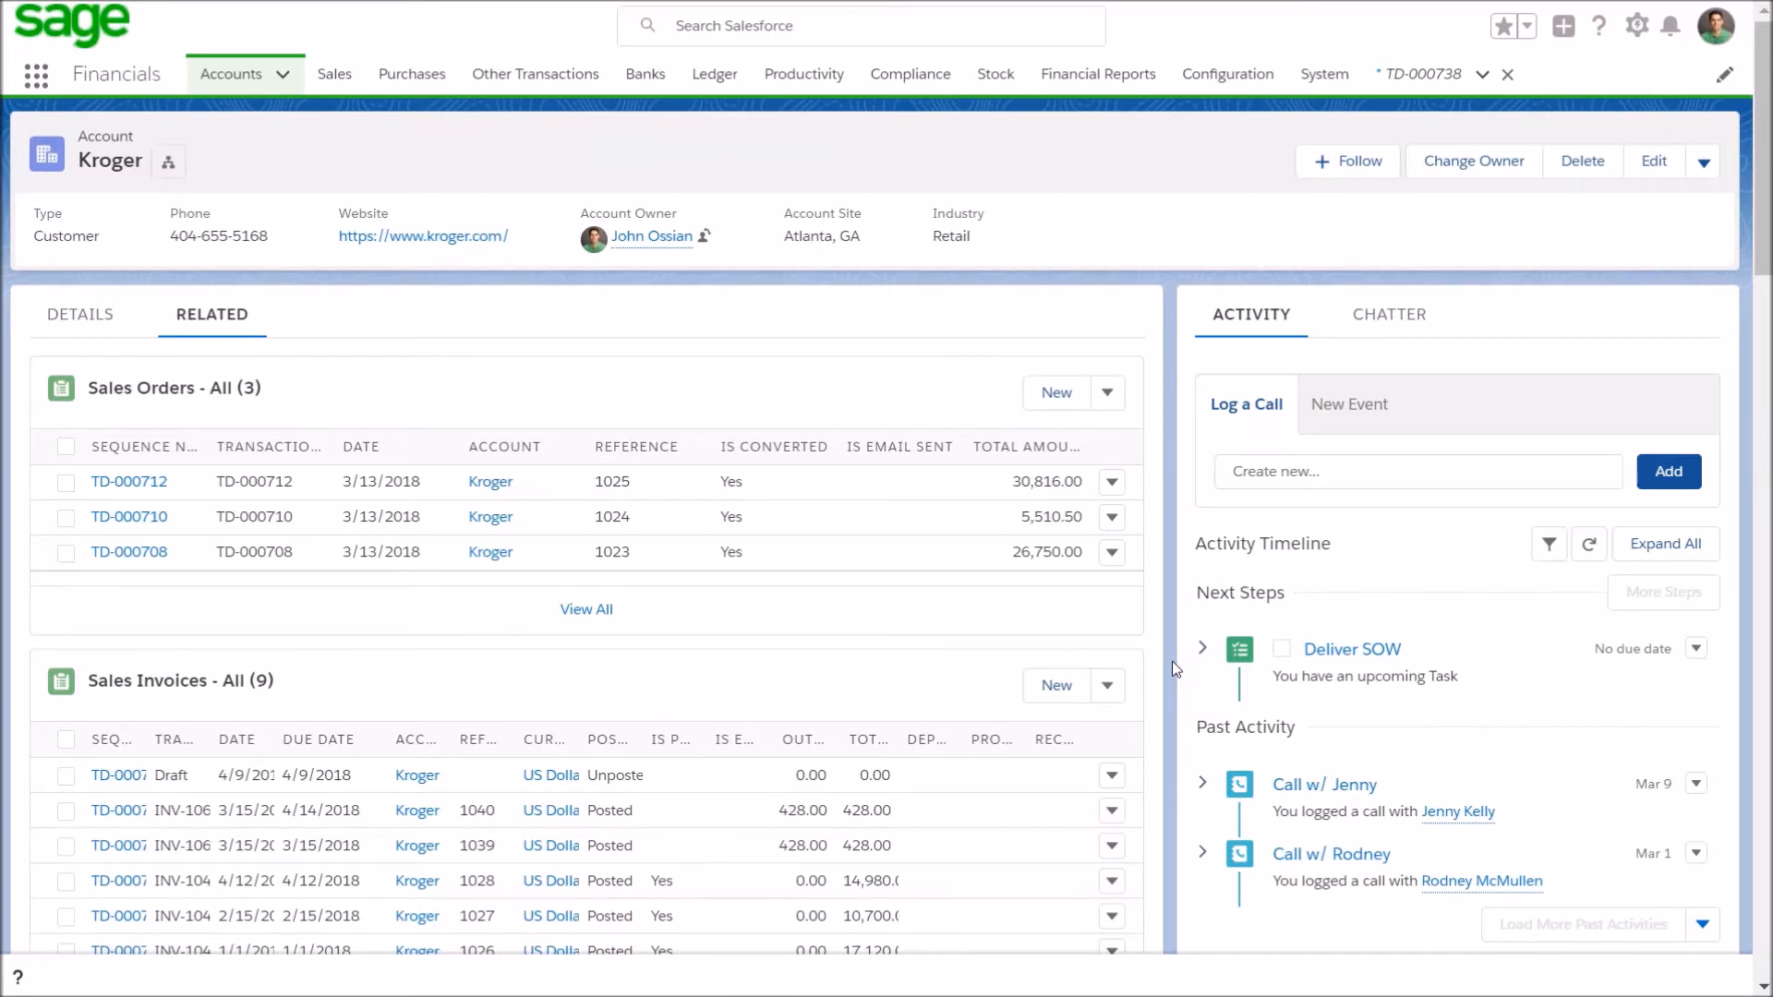
scroll(1172, 661, "down", 5)
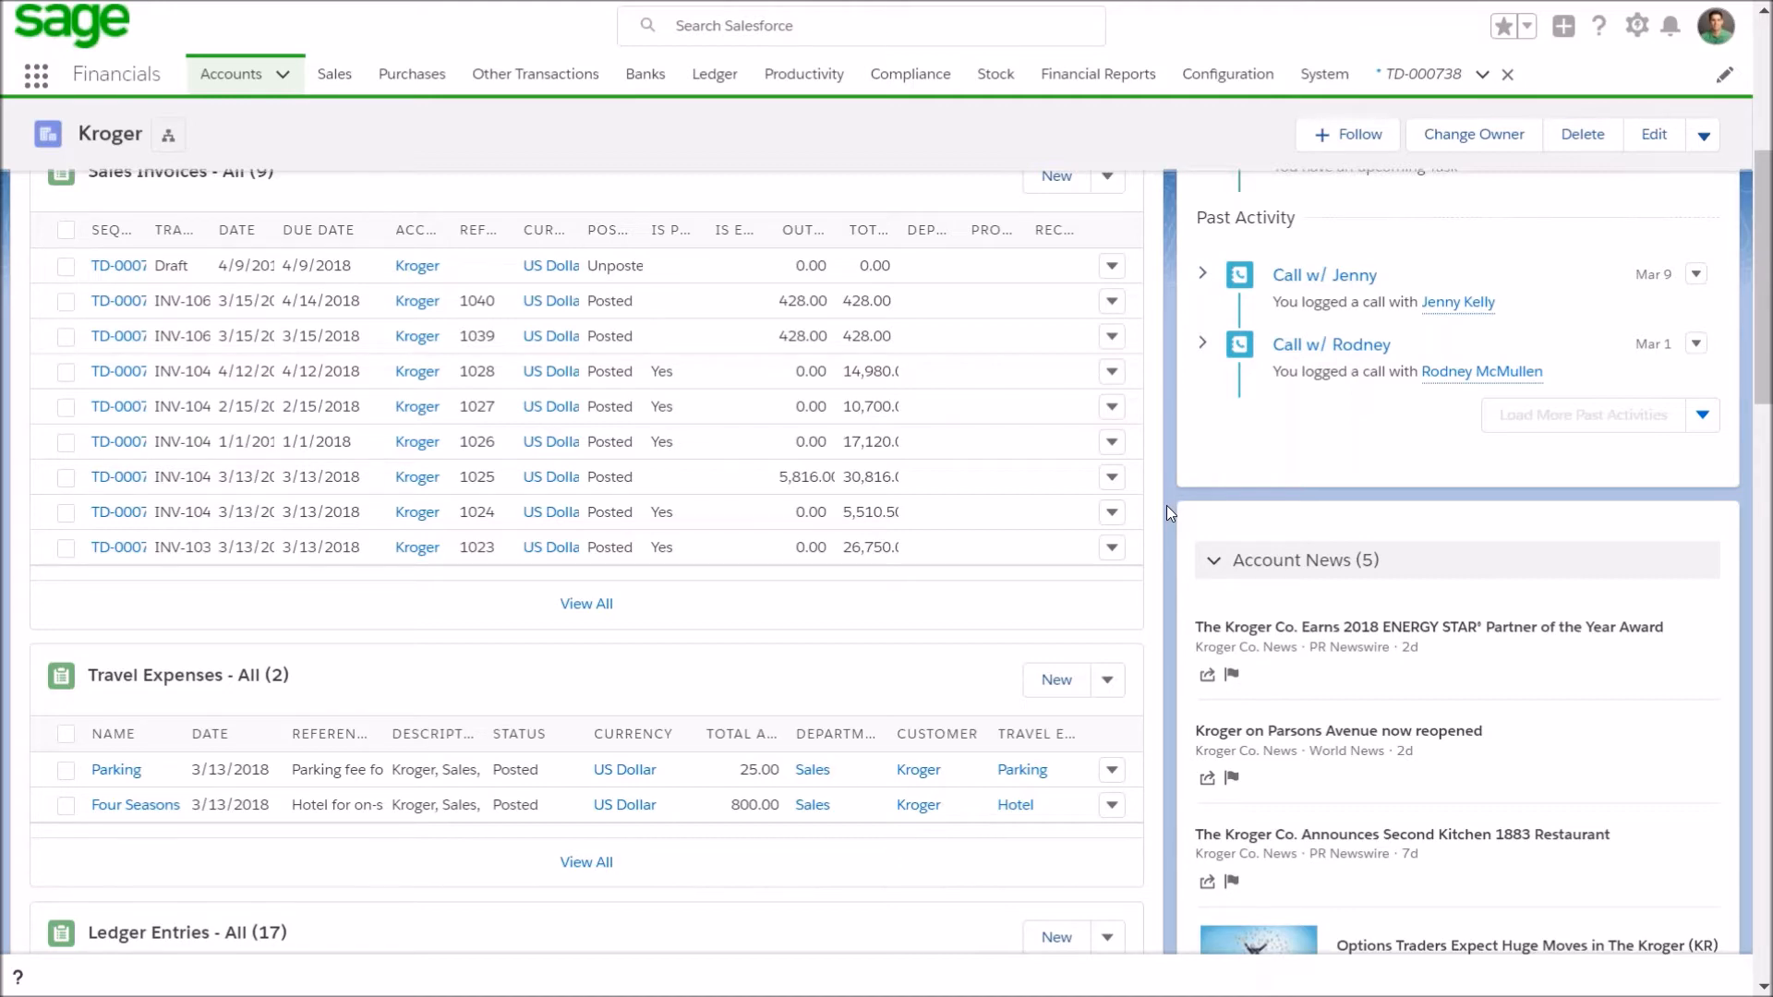
scroll(1167, 507, "up", 5)
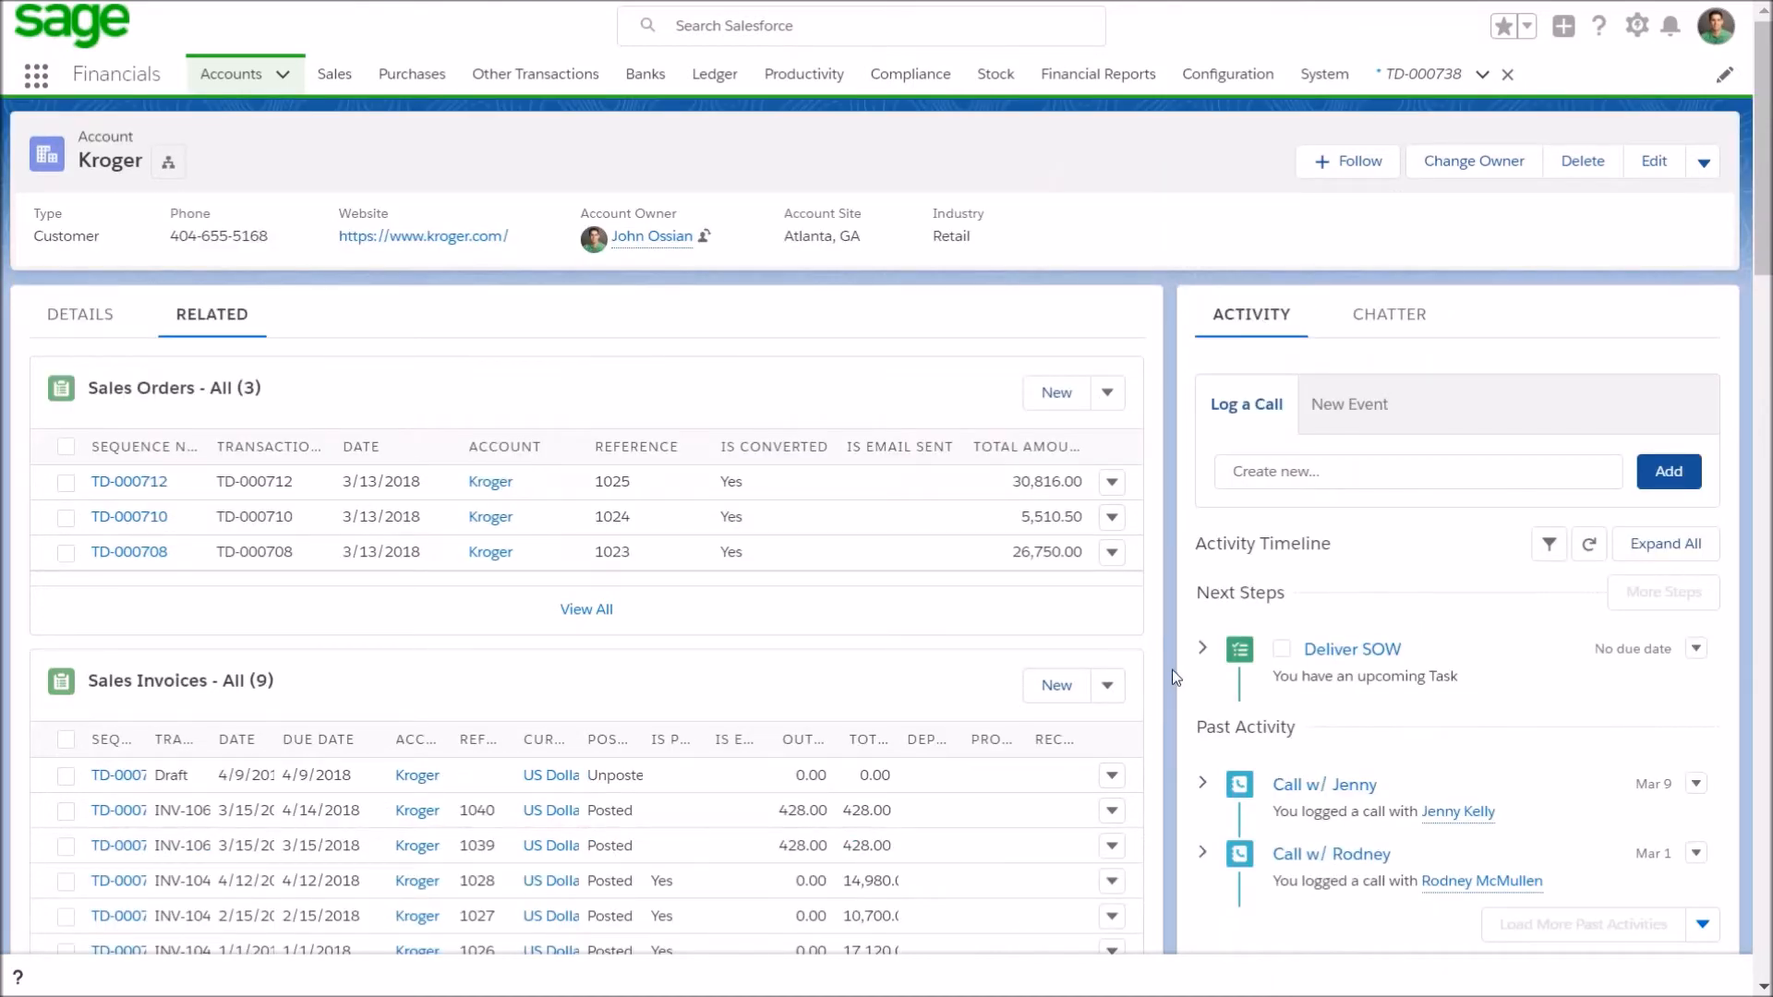
Draft a Chatter post on the Kroger account that mentions a colleague and reads "Can you look into this".
left_click(1400, 332)
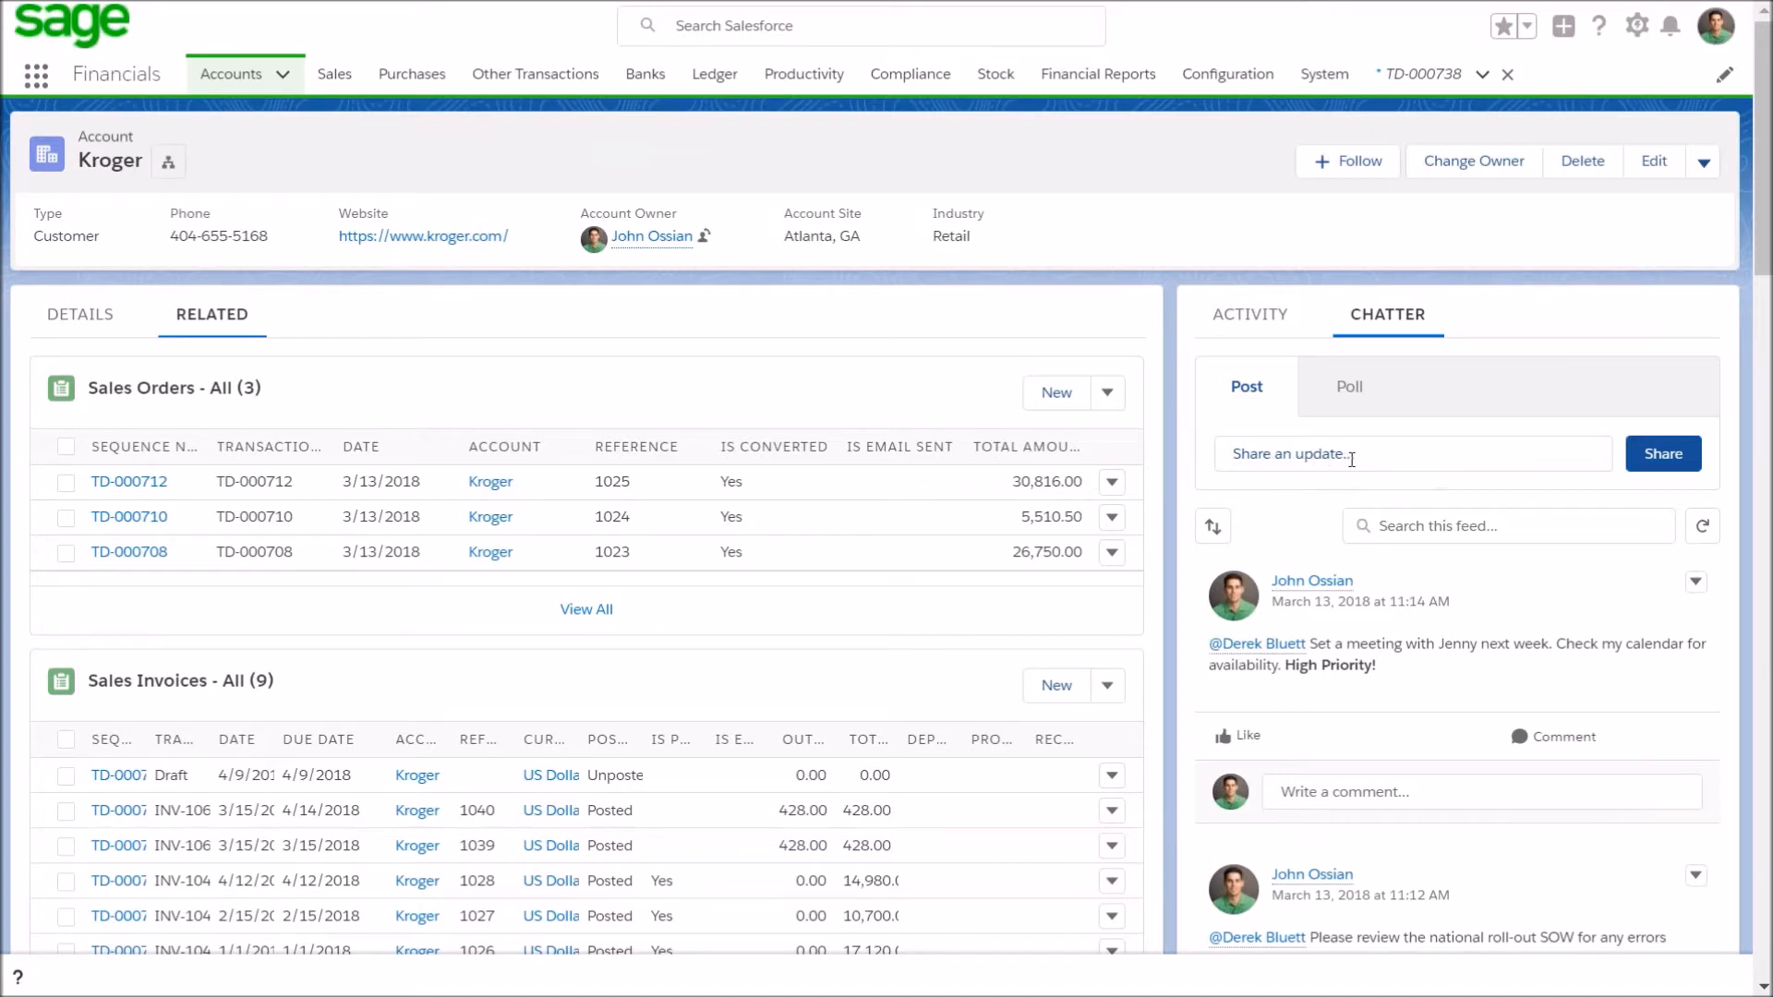
left_click(1348, 455)
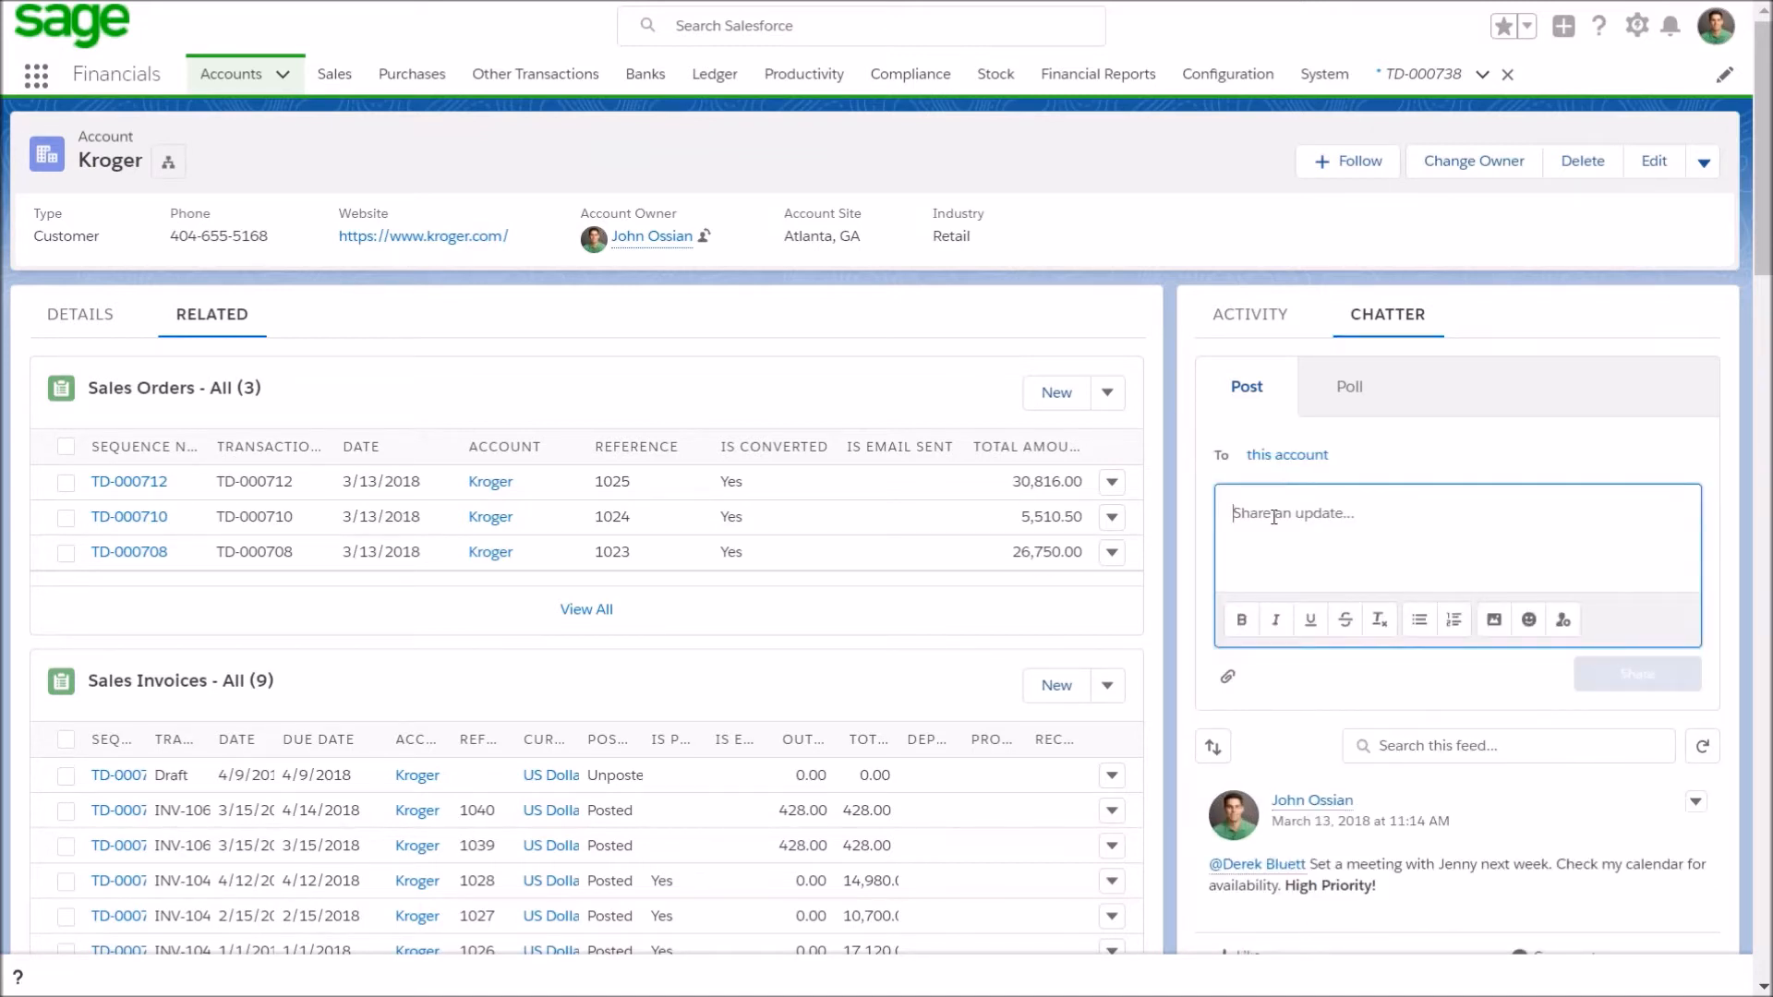
type("@derel")
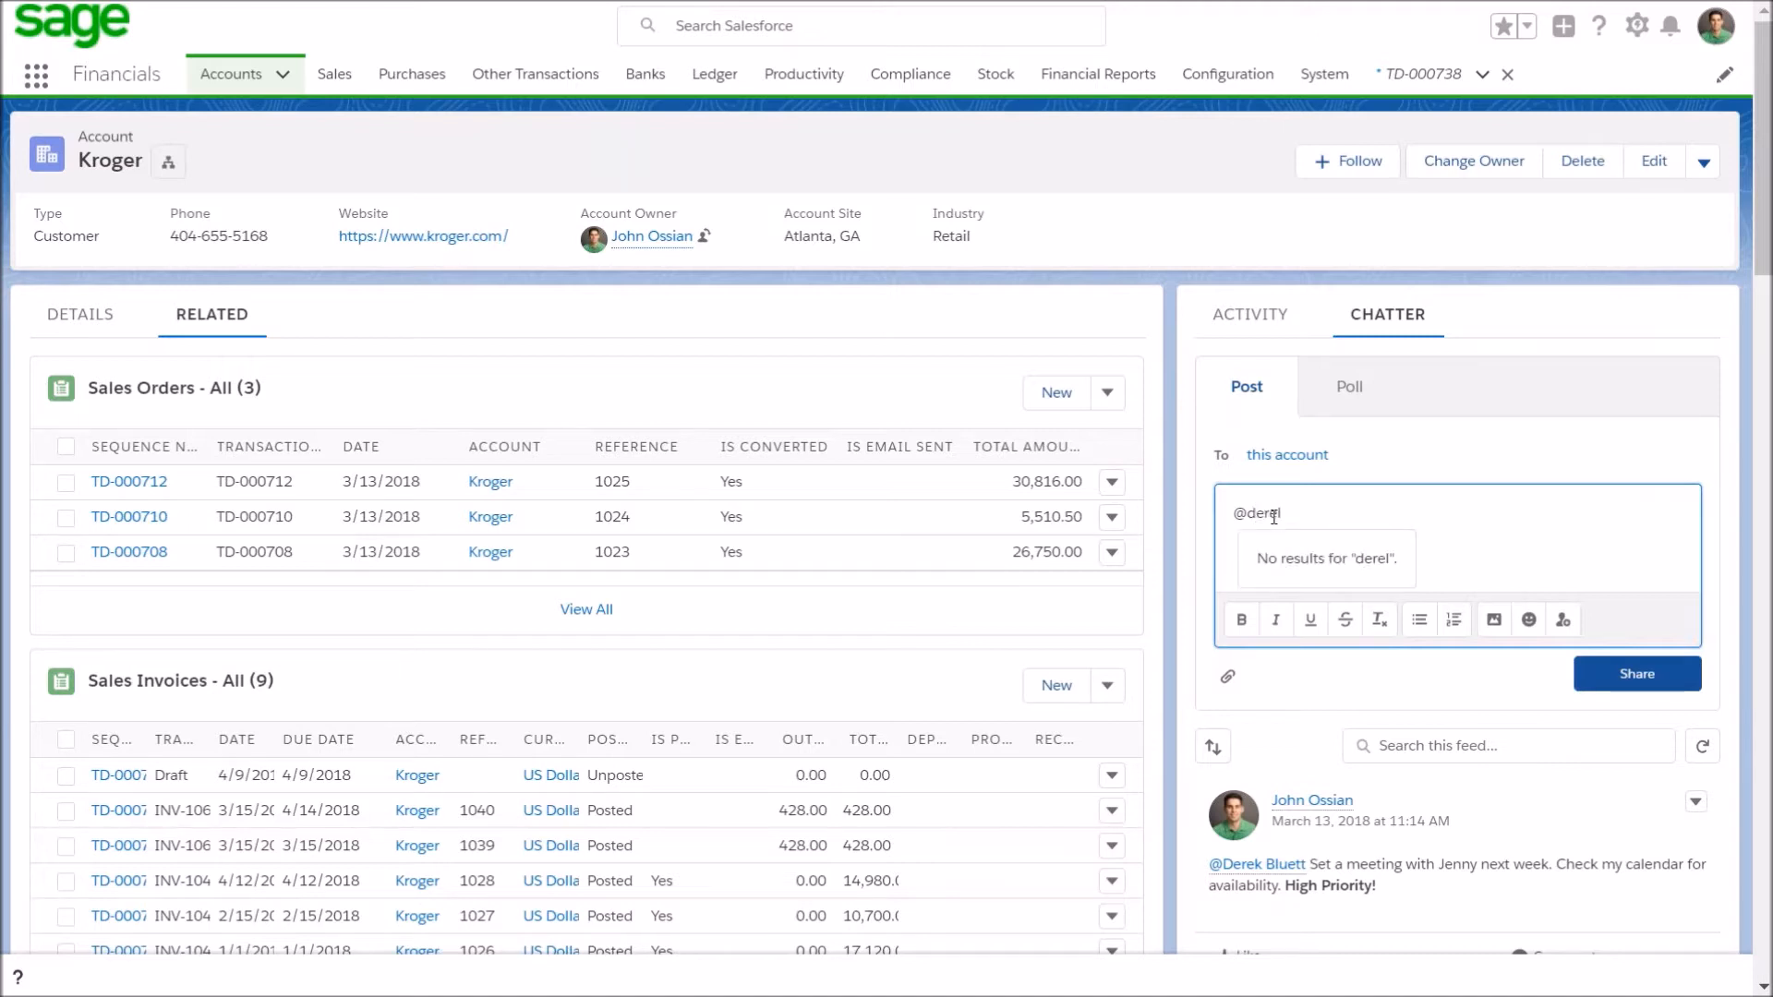
key("BackSpace")
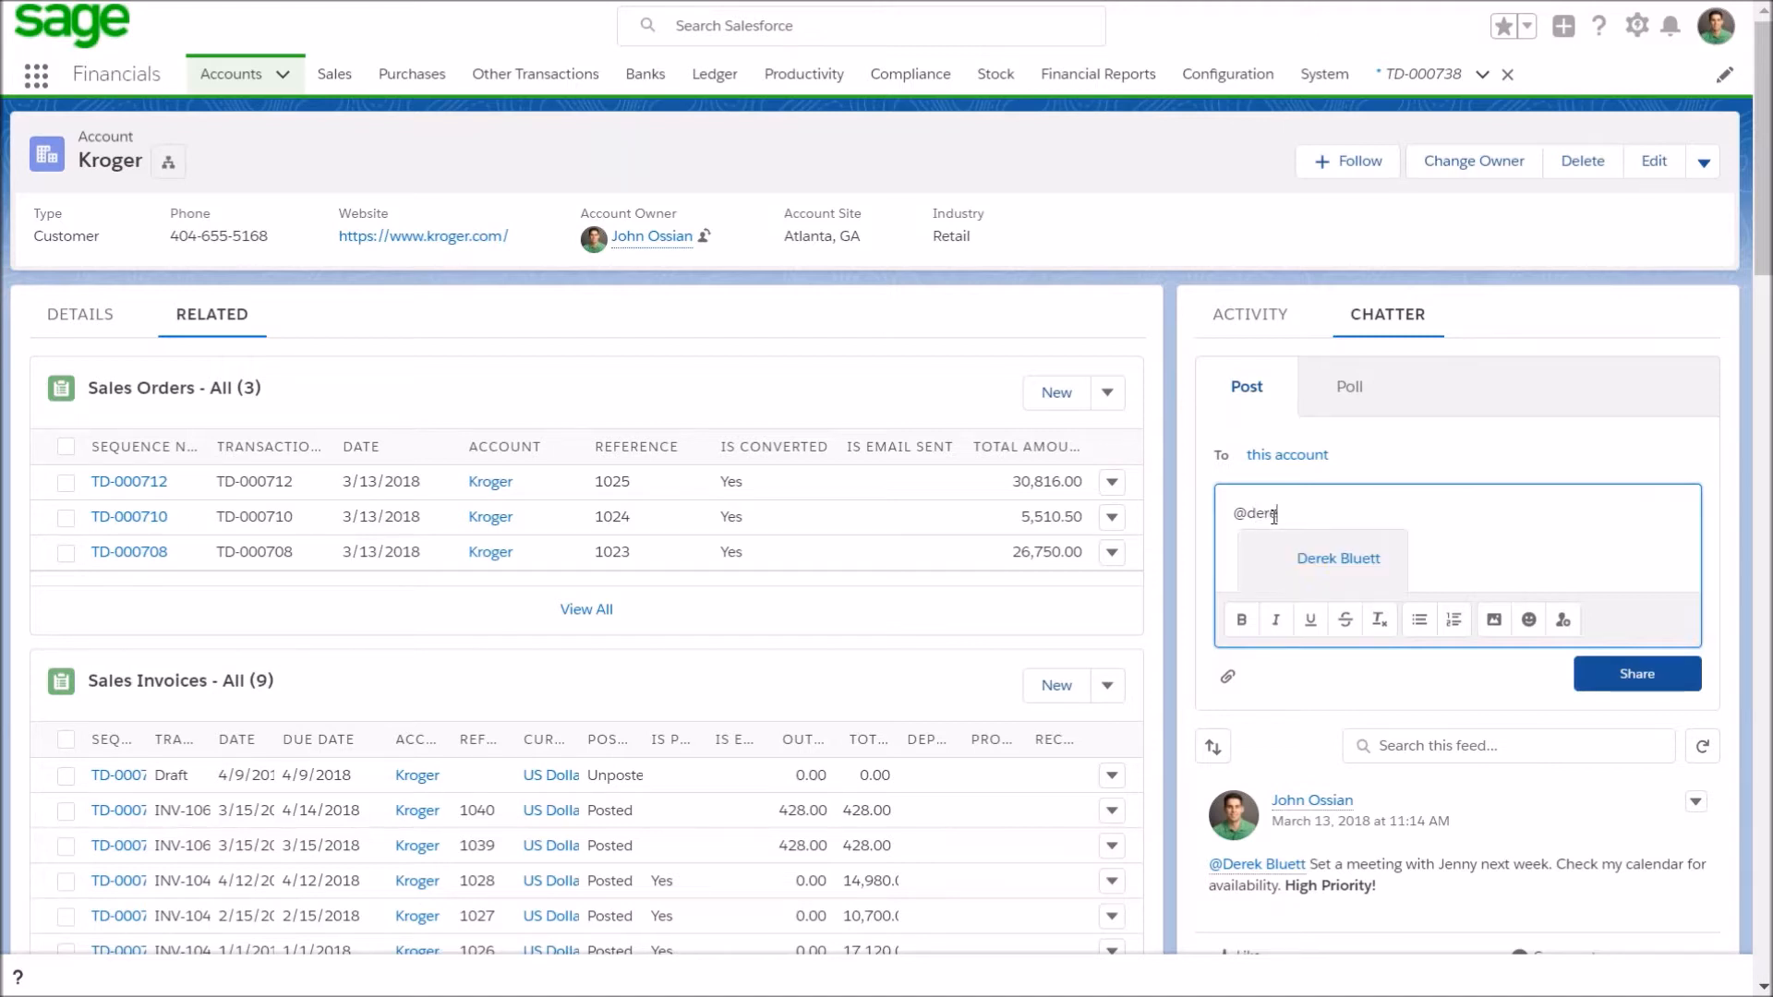
left_click(1353, 572)
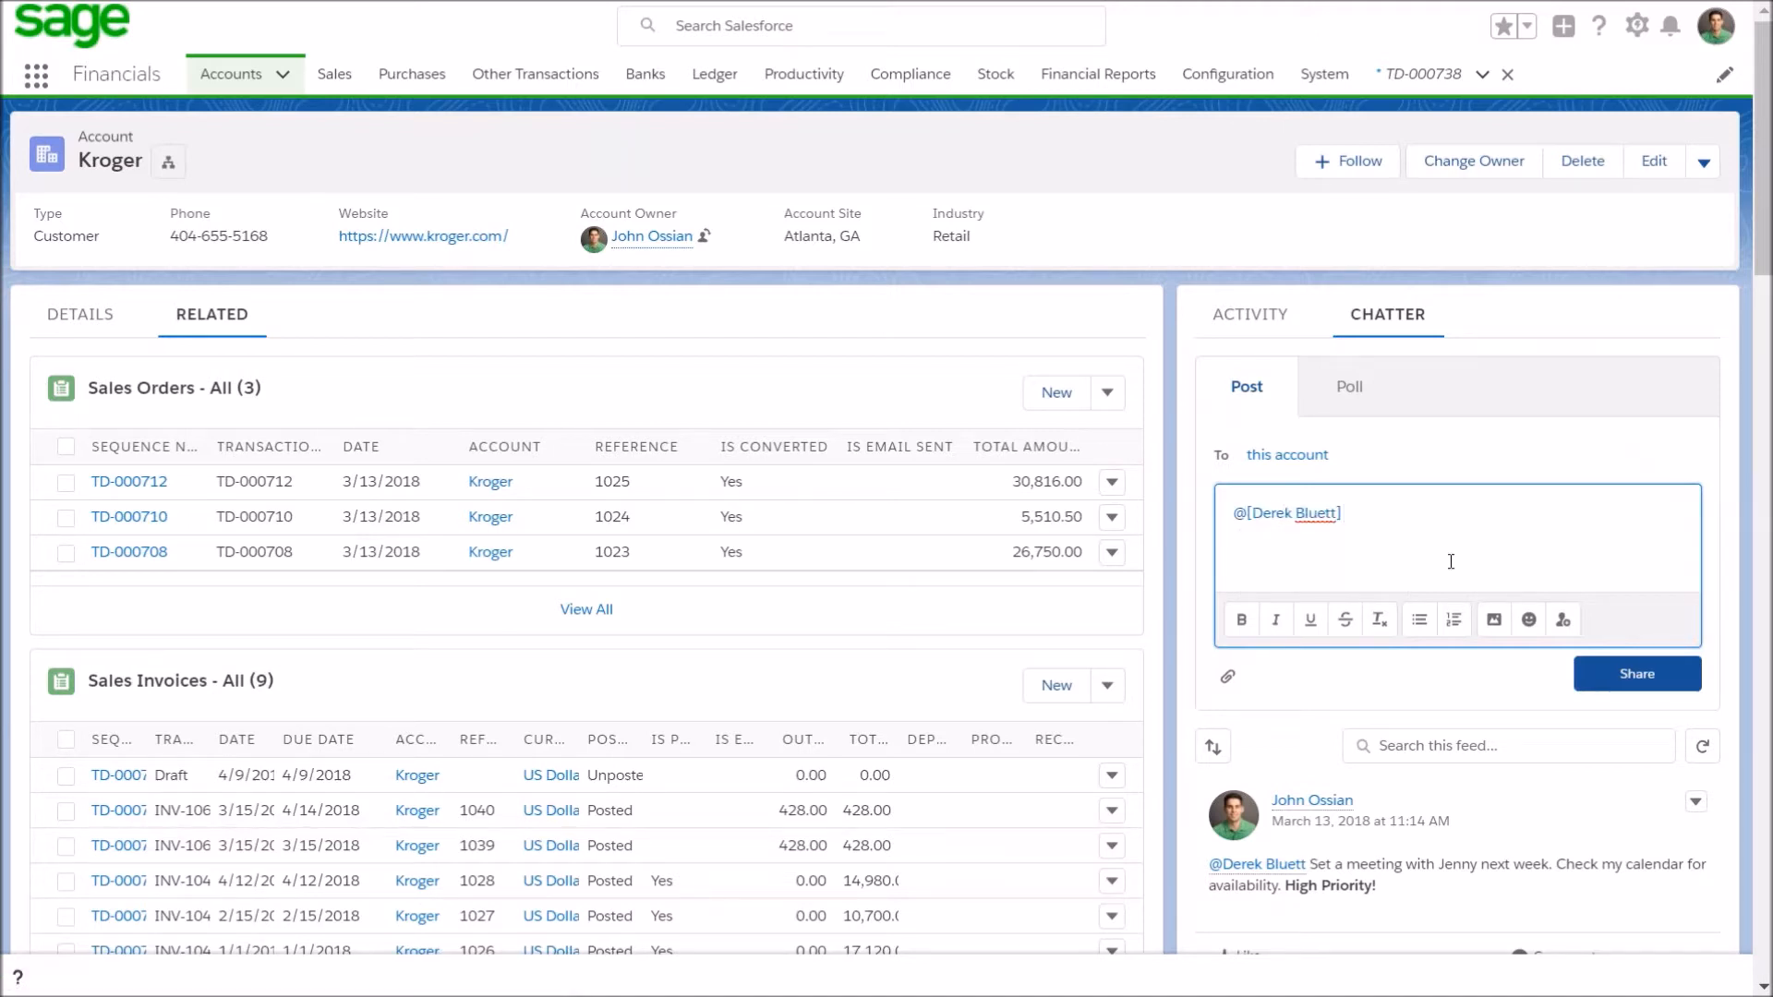
type("Can you look into this")
Read the earlier Chatter posts in Kroger's feed and return to the start of the account record.
scroll(1334, 831, "down", 5)
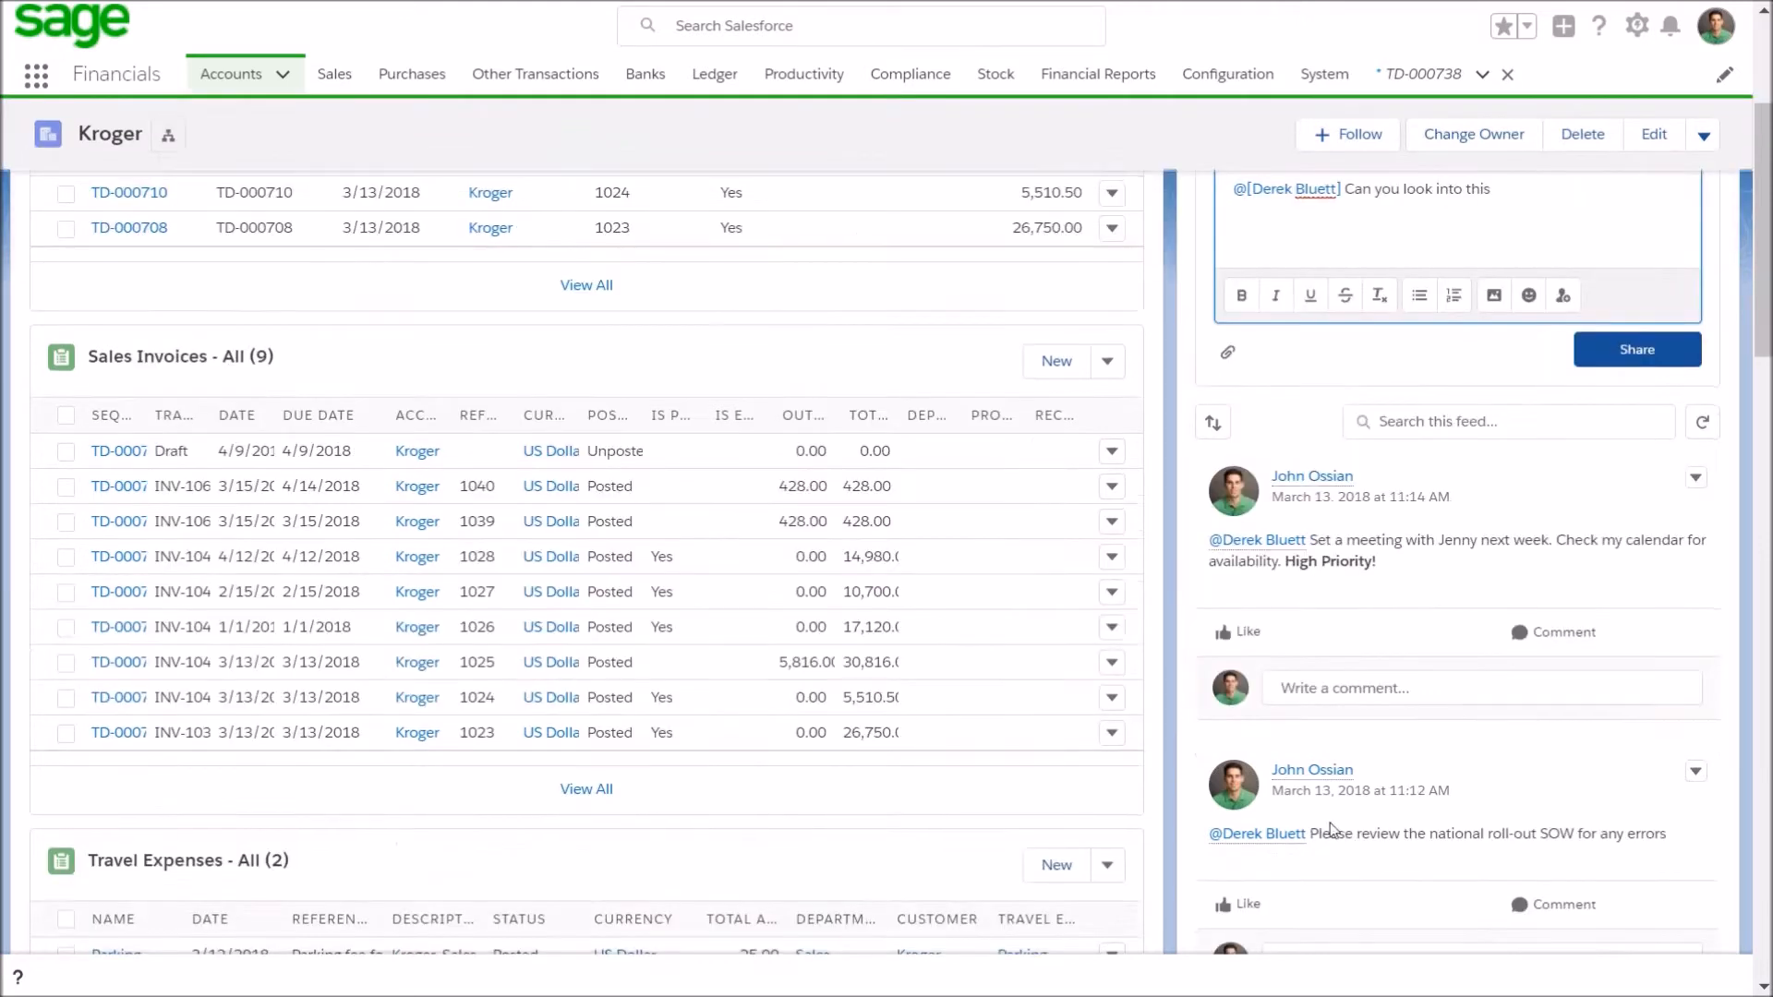
scroll(1346, 748, "down", 5)
scroll(1346, 749, "down", 1)
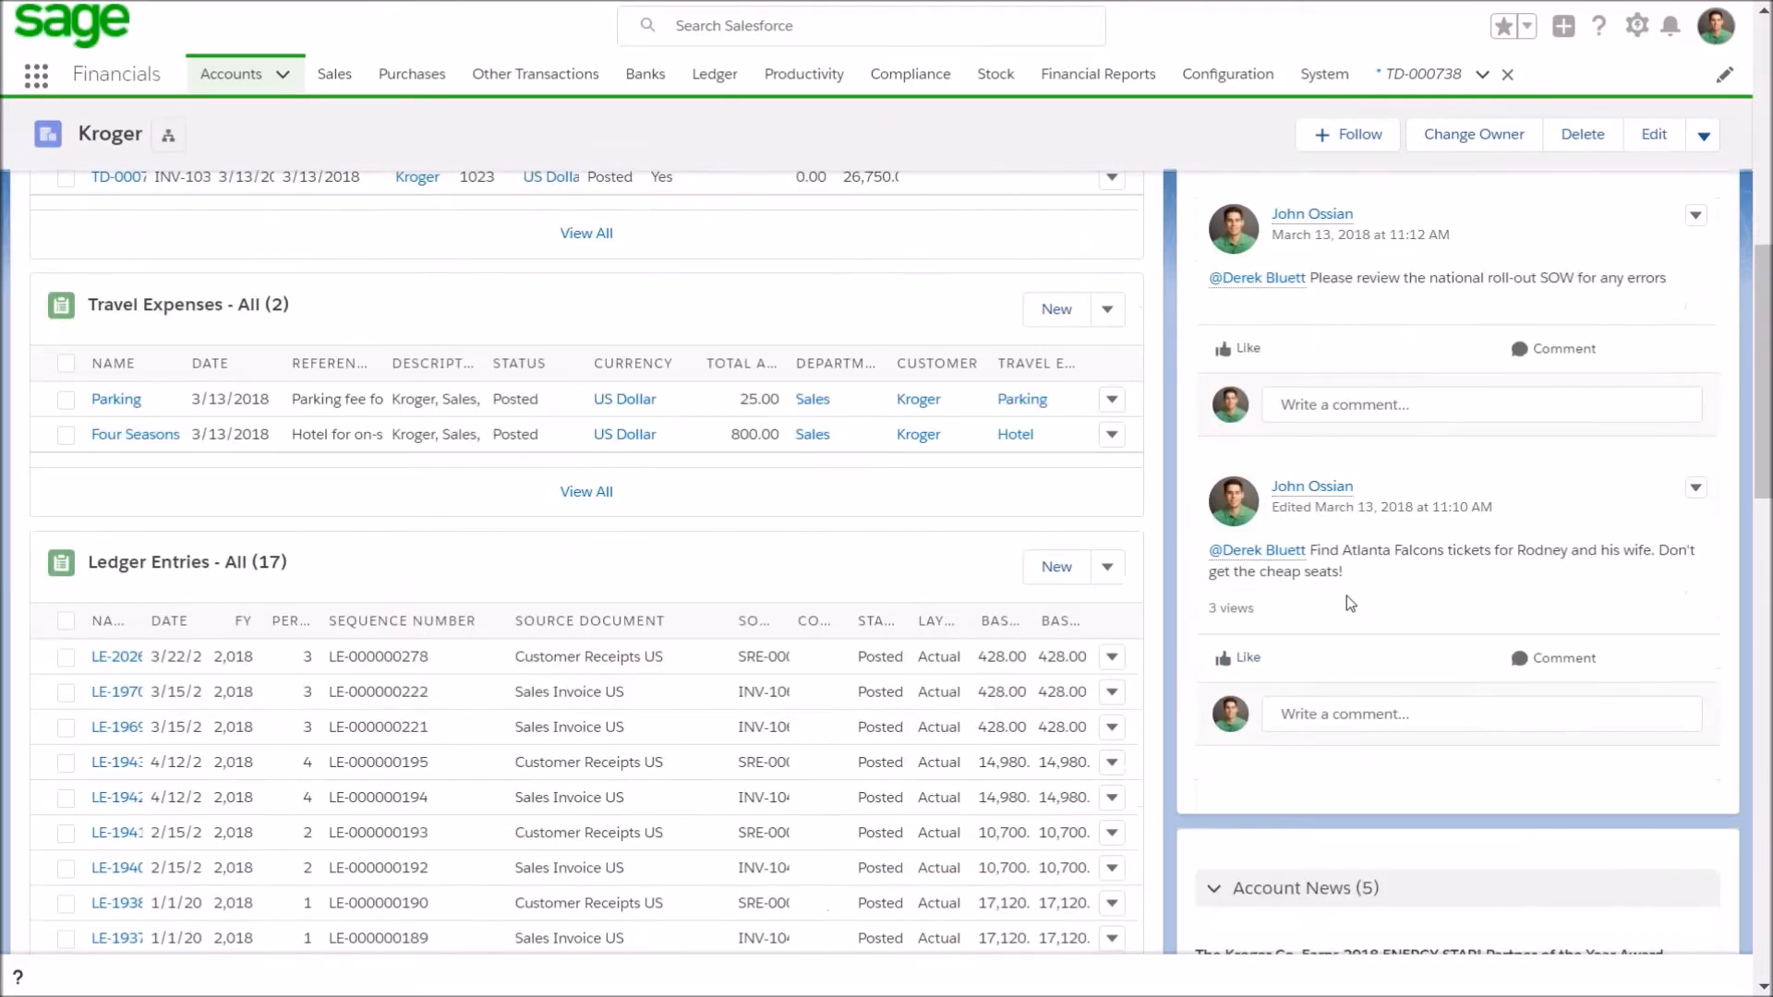
scroll(1346, 601, "up", 5)
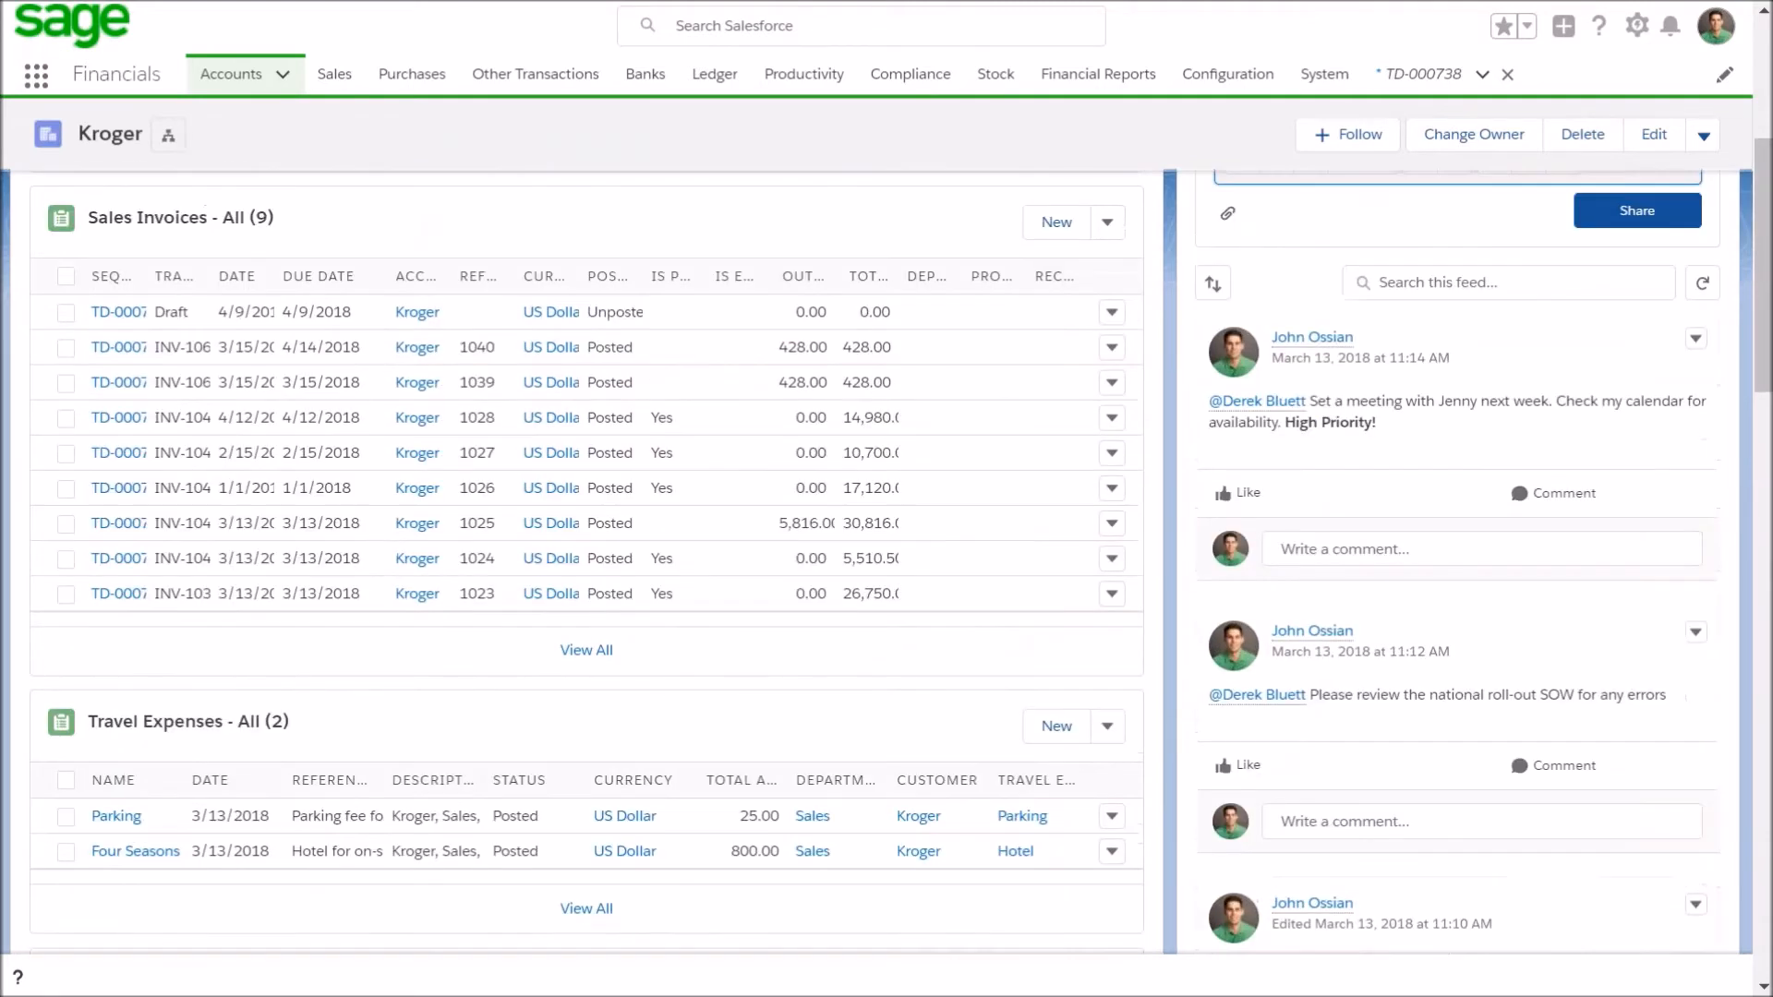
scroll(1171, 646, "up", 5)
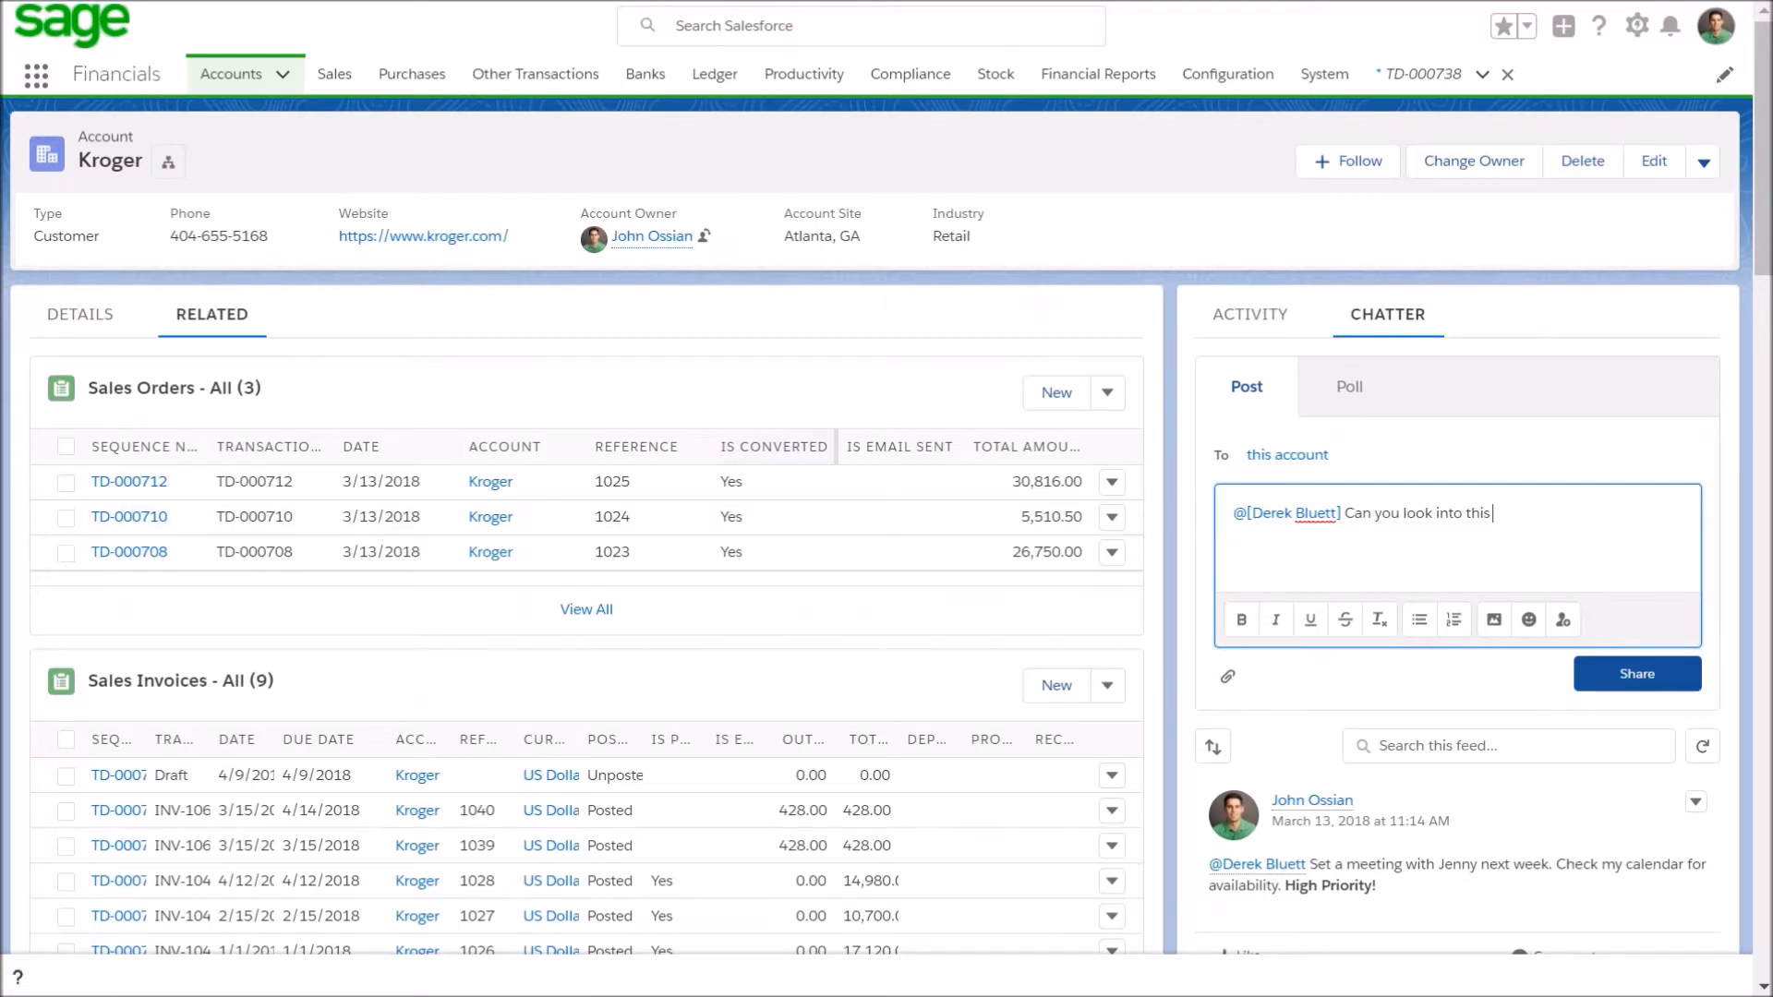
scroll(679, 645, "down", 3)
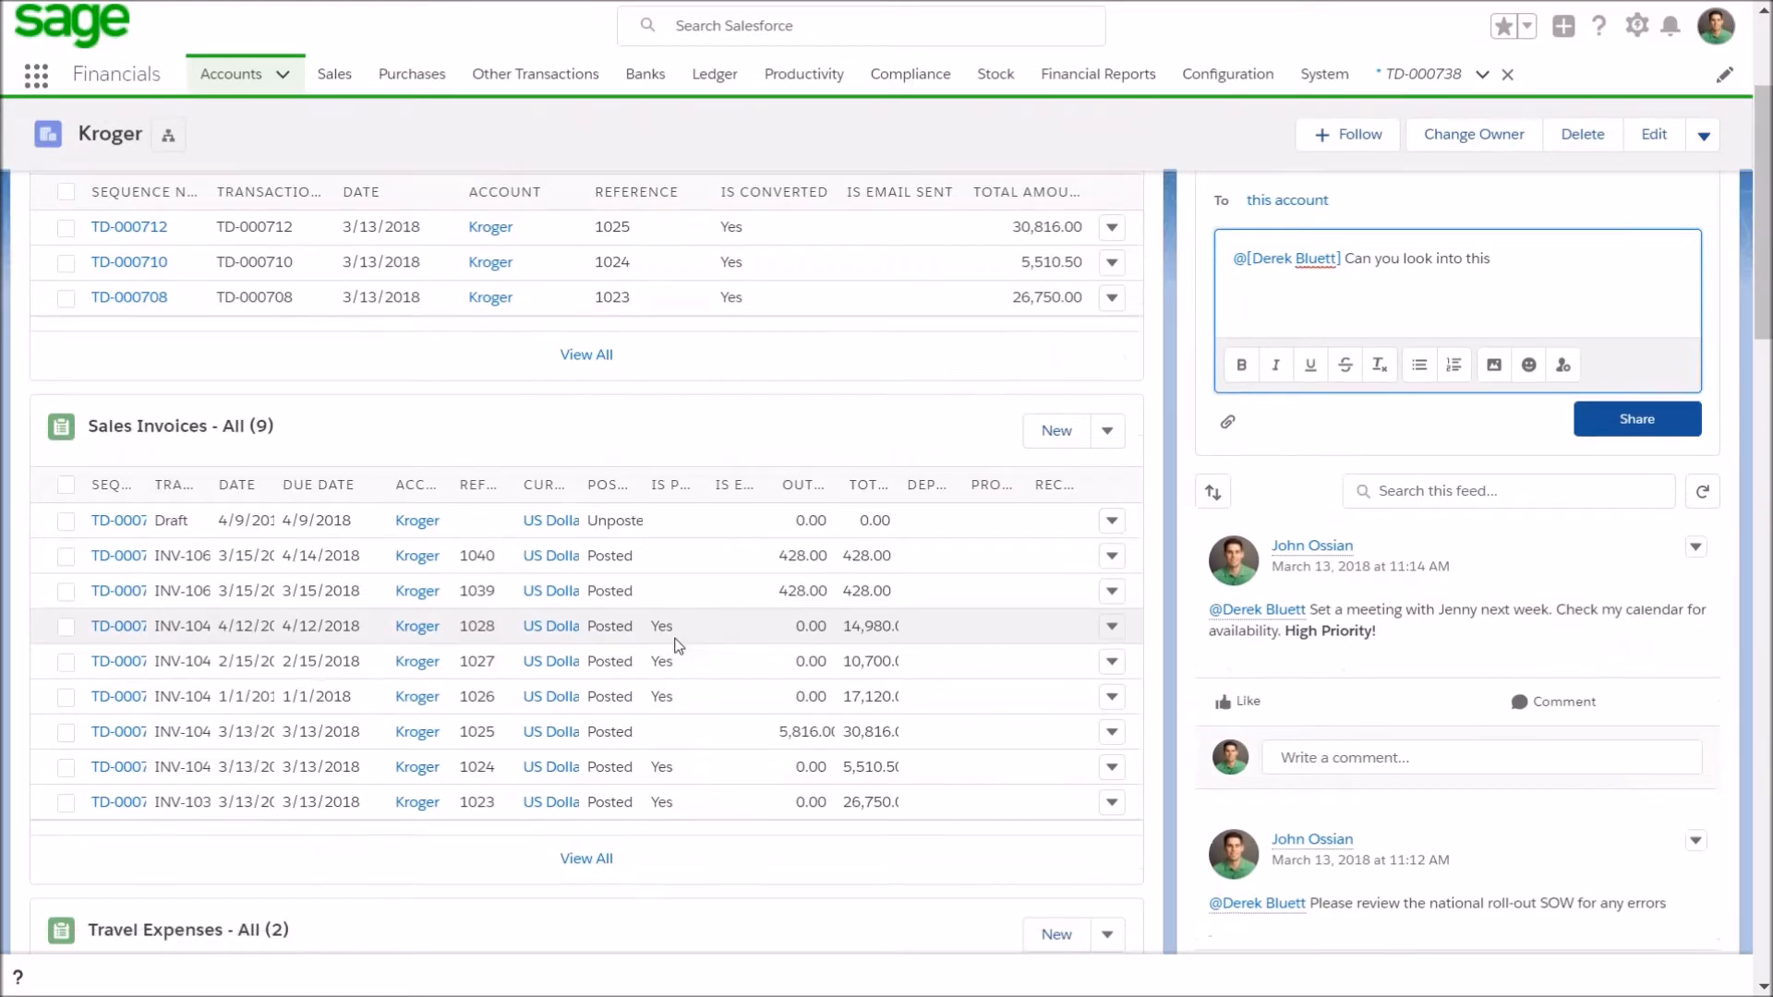
scroll(679, 645, "up", 3)
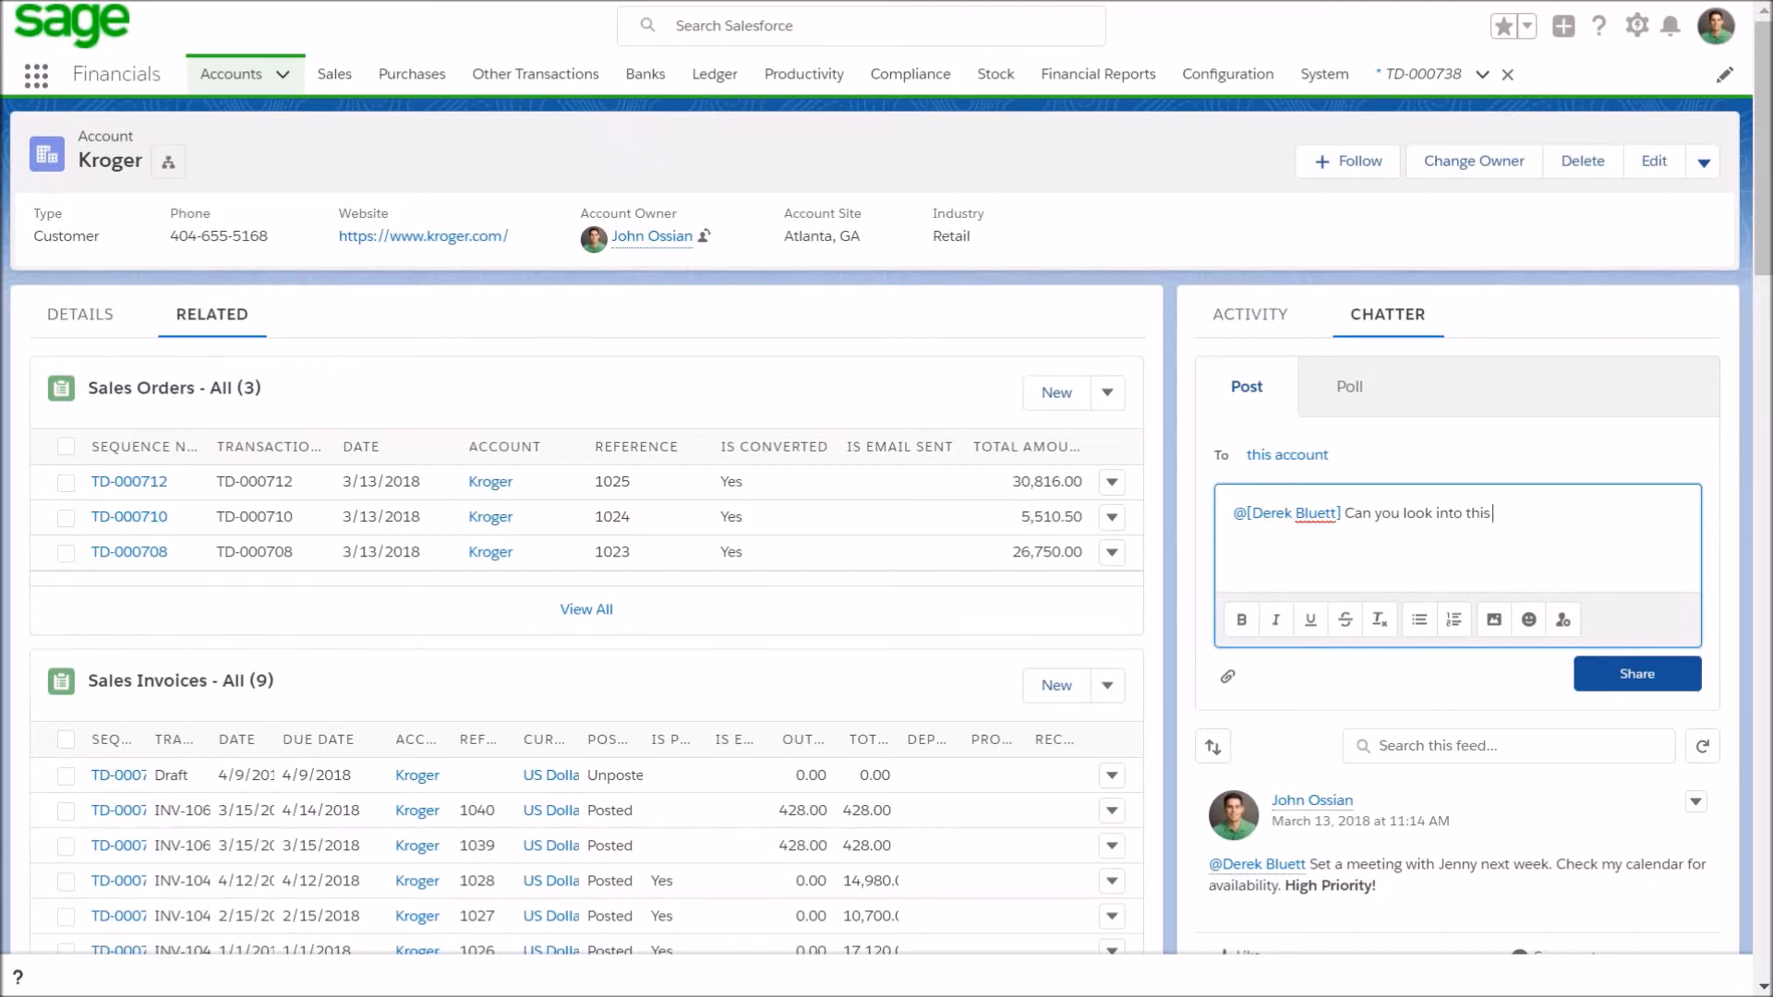
Create a sales invoice for Kroger dated 04/11/2018 and add a Consulting Hours item, quantity 1.00 at 400.00.
left_click(334, 74)
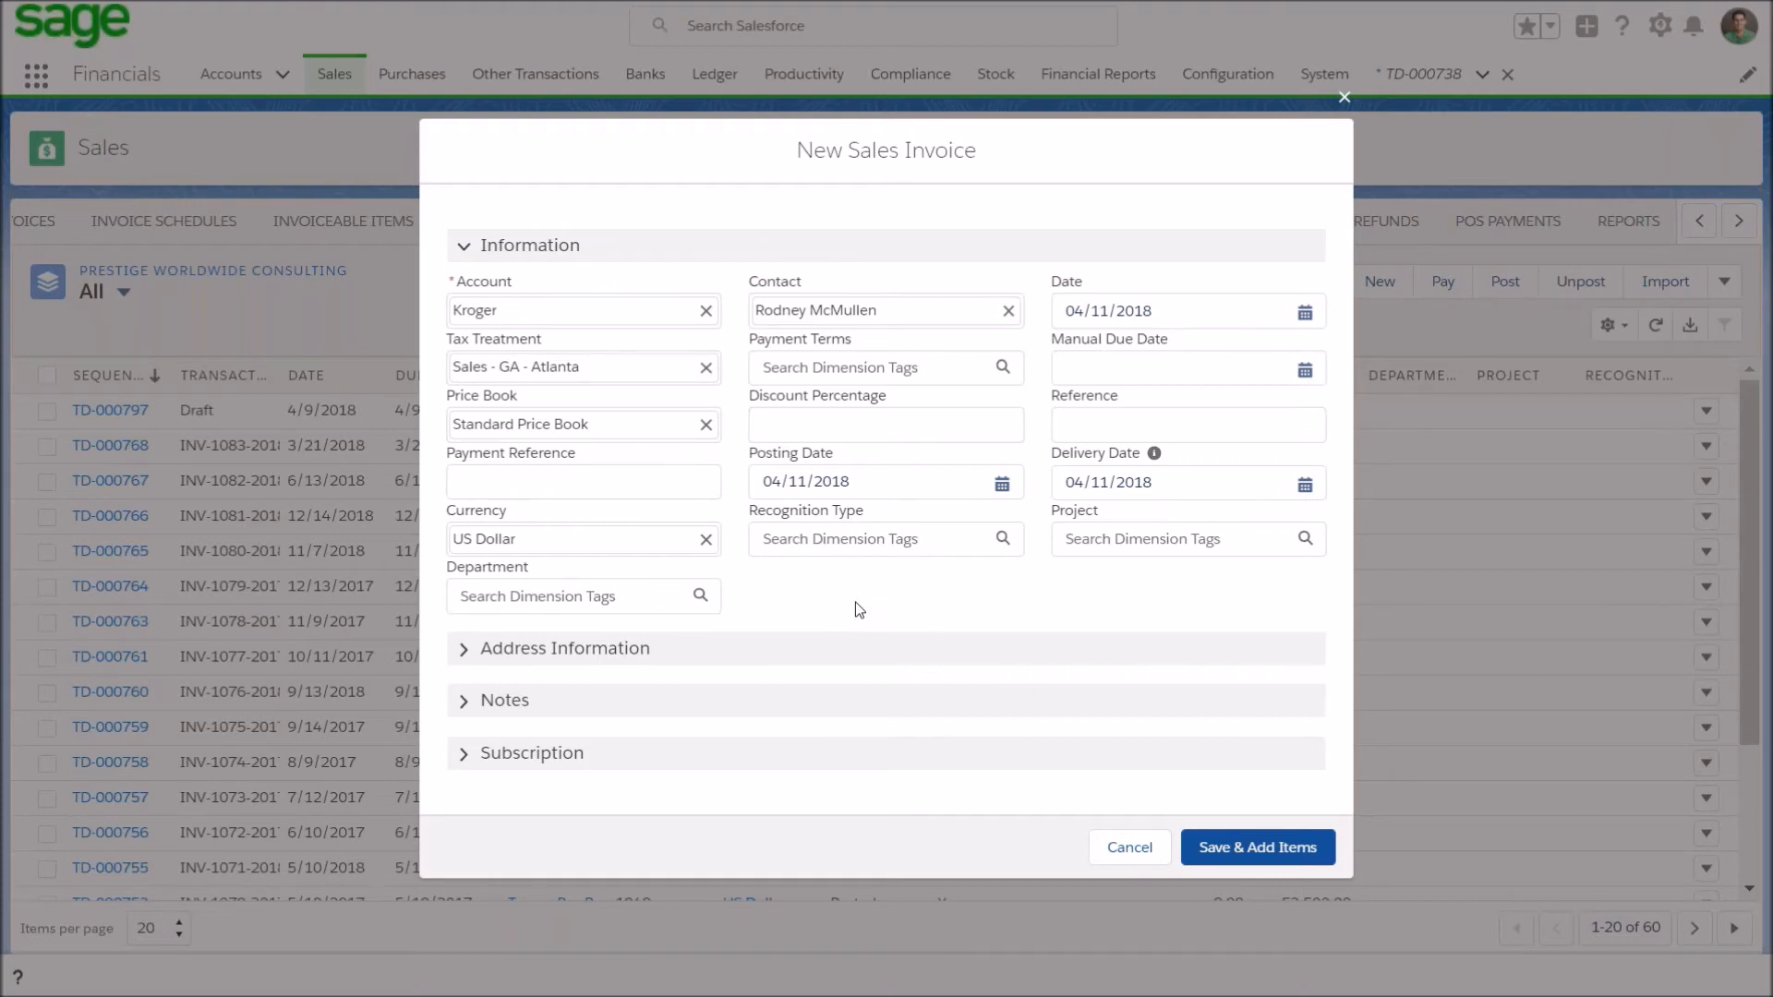
left_click(1258, 854)
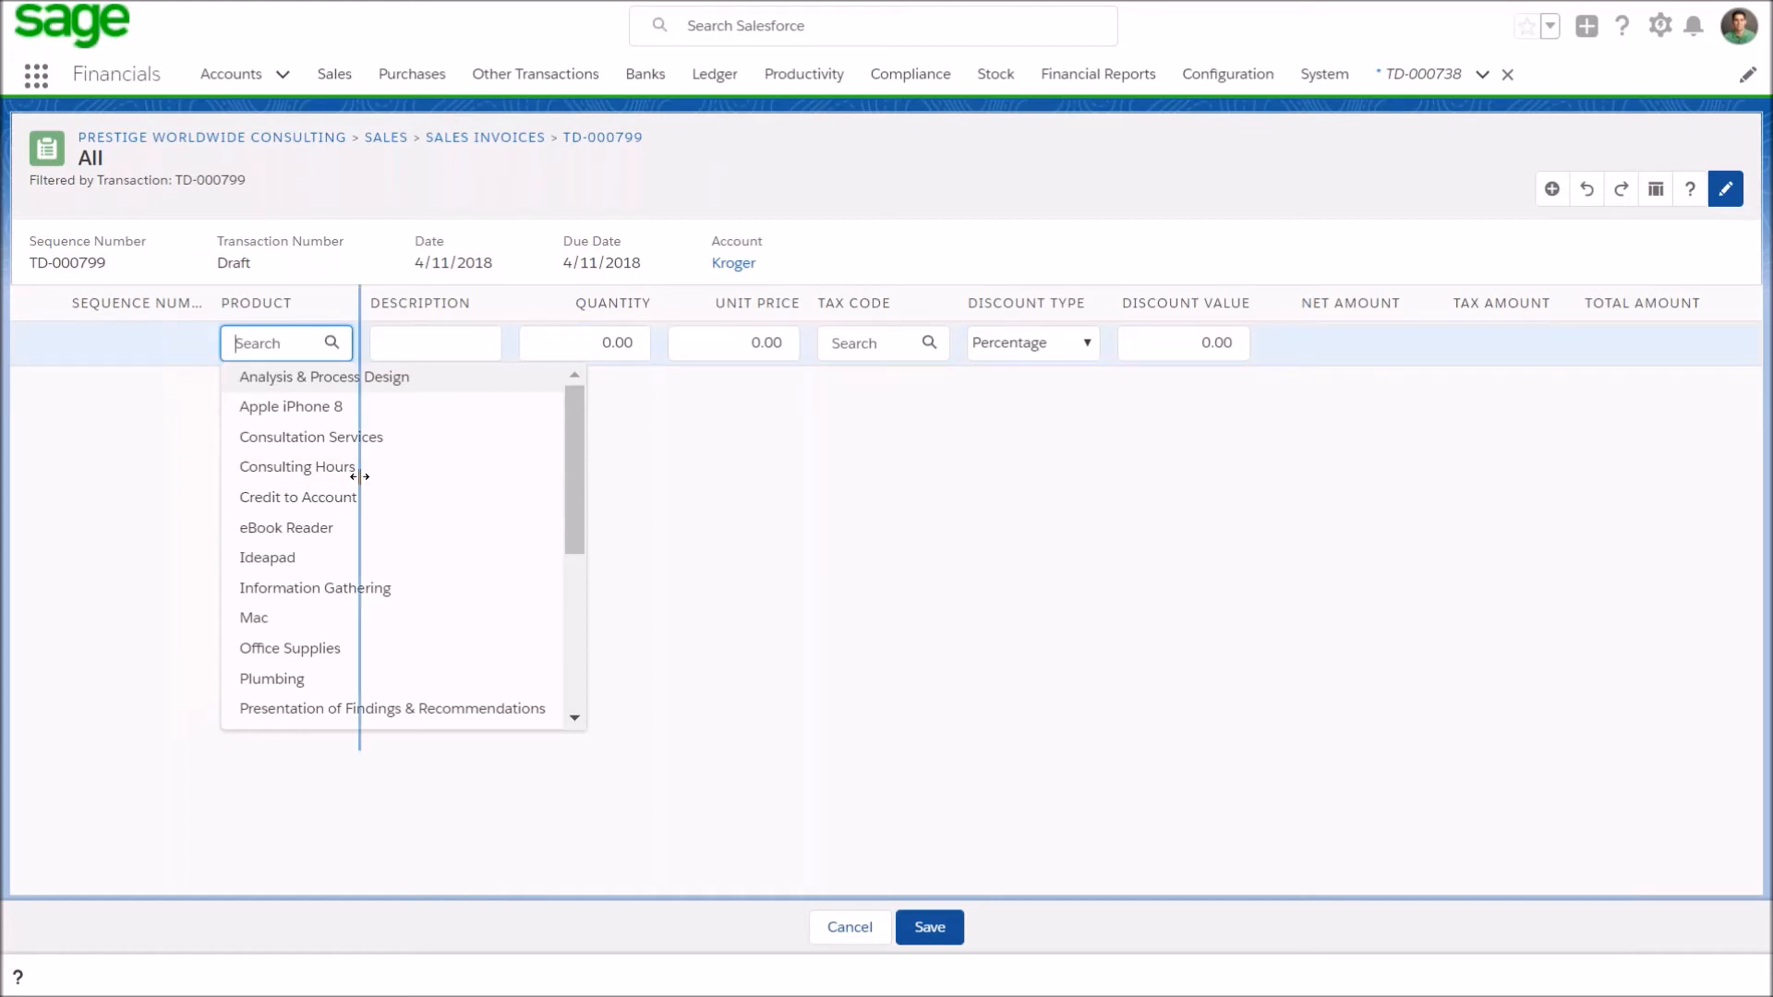
left_click(308, 467)
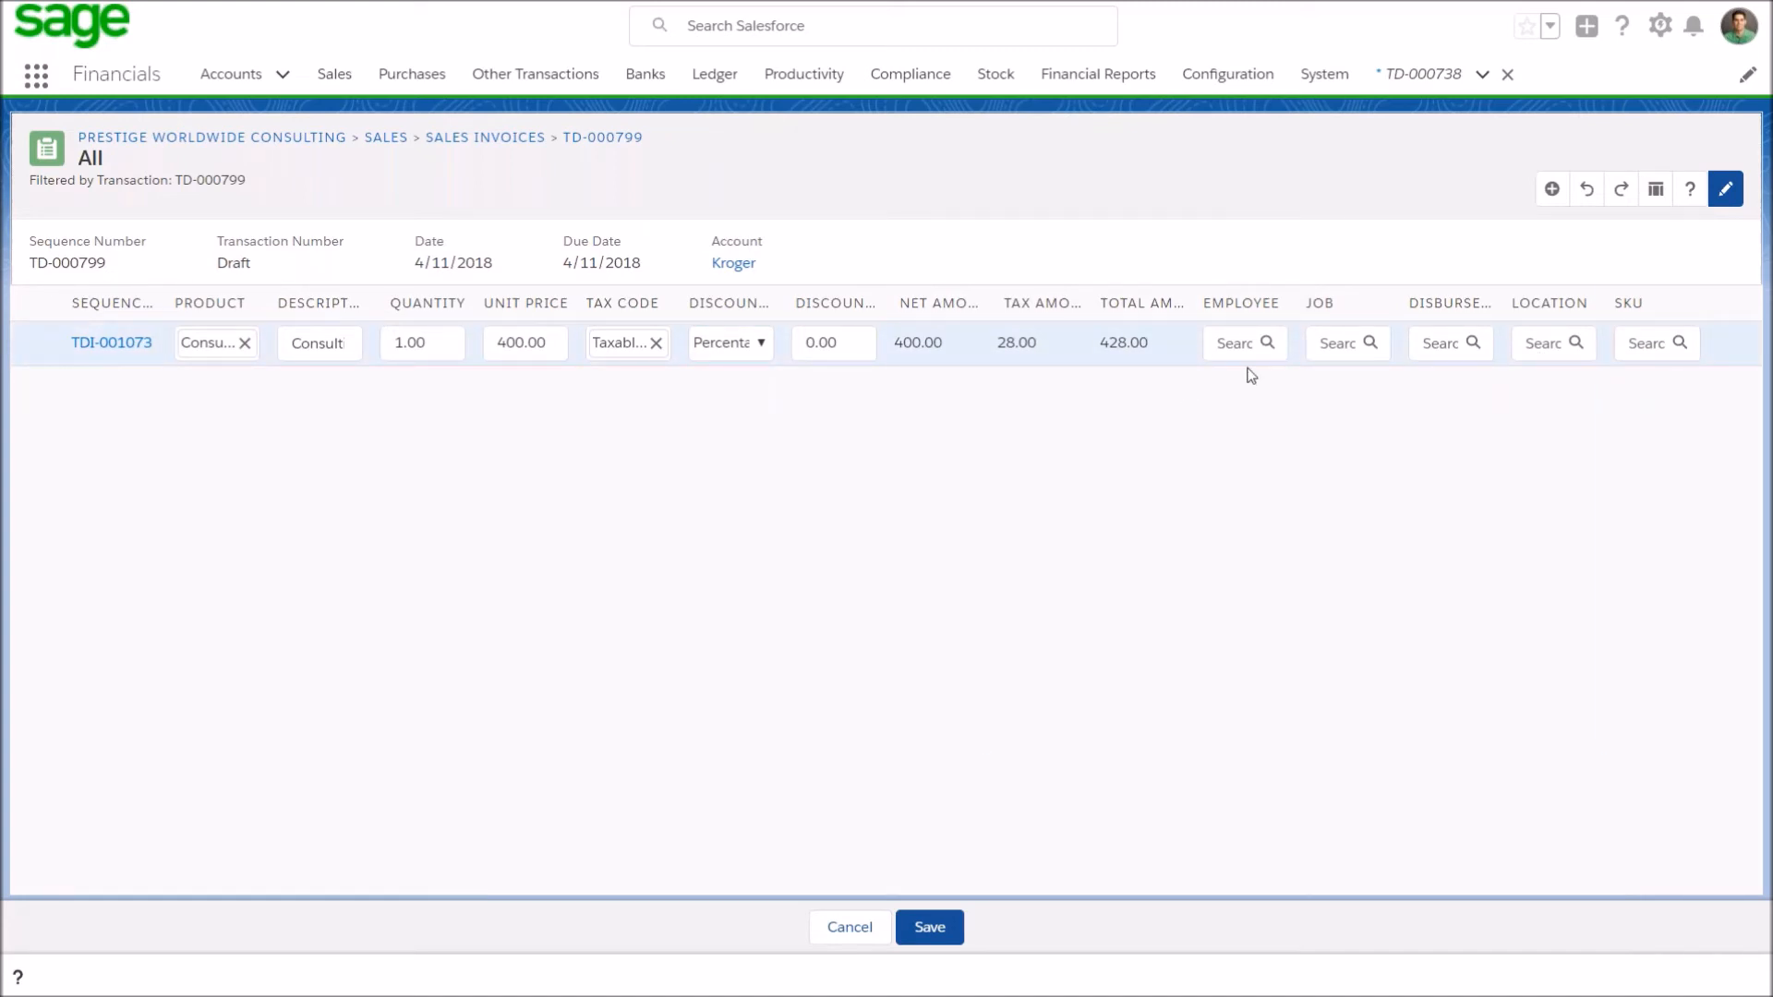
left_click(1667, 202)
type("ice")
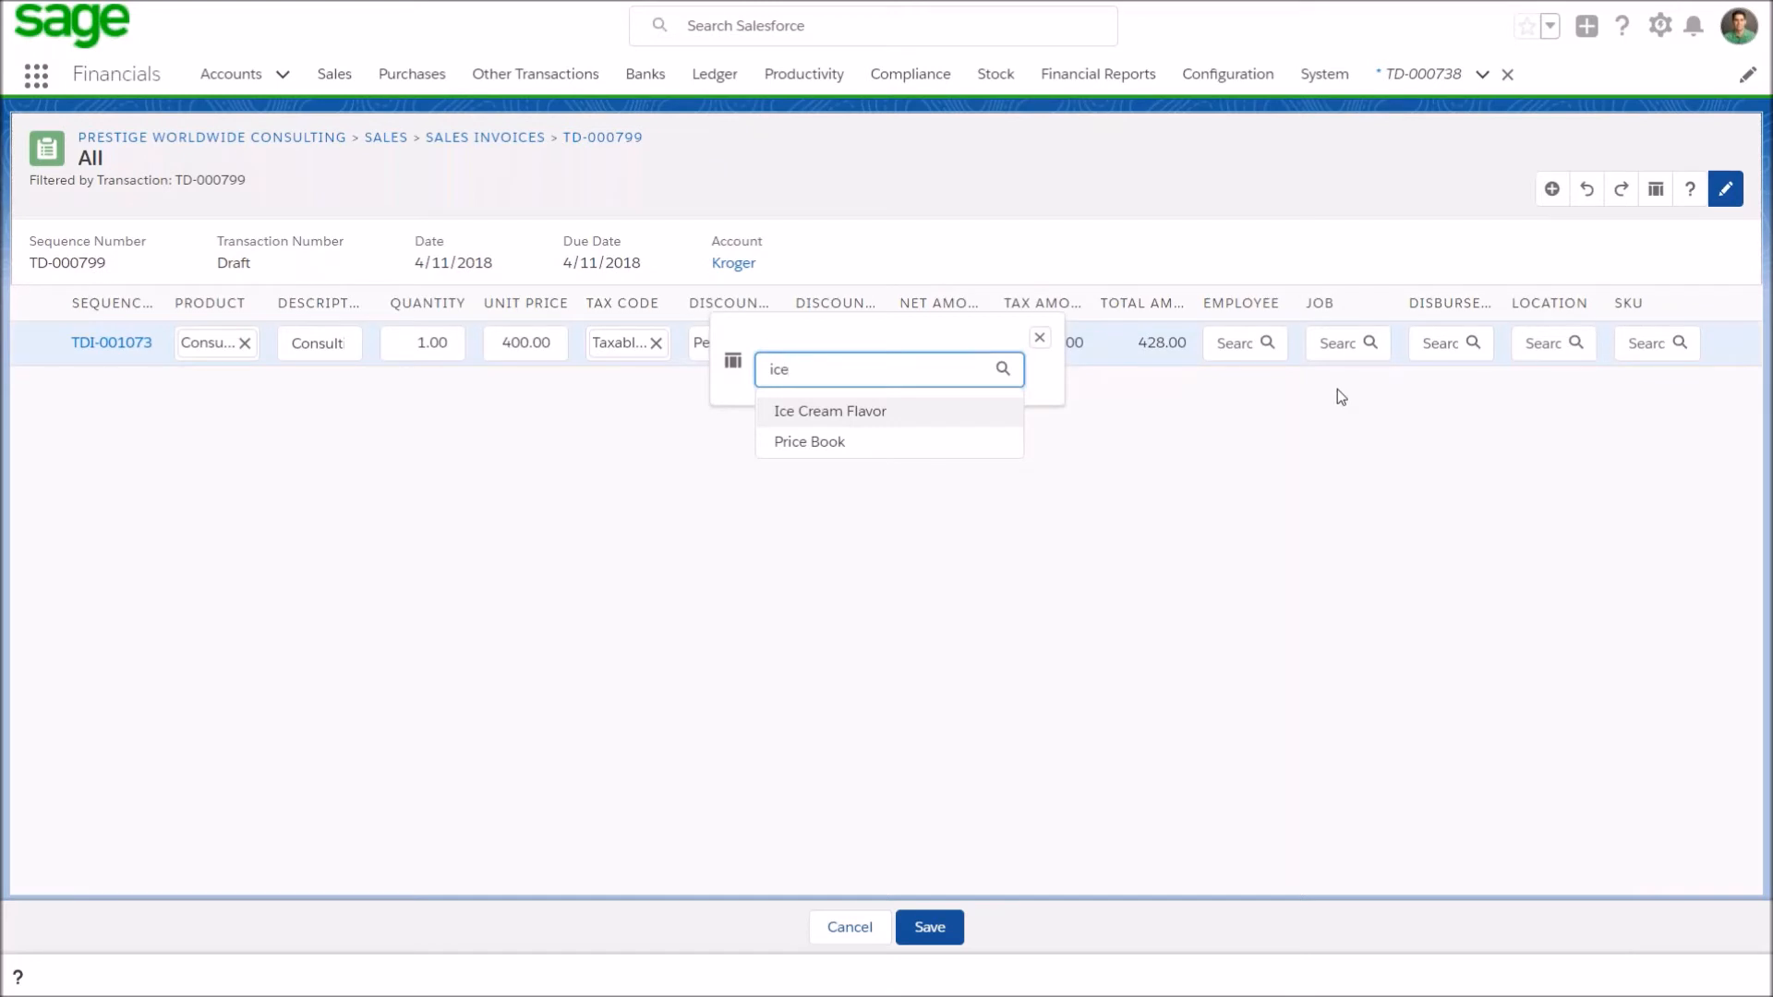
left_click(1039, 338)
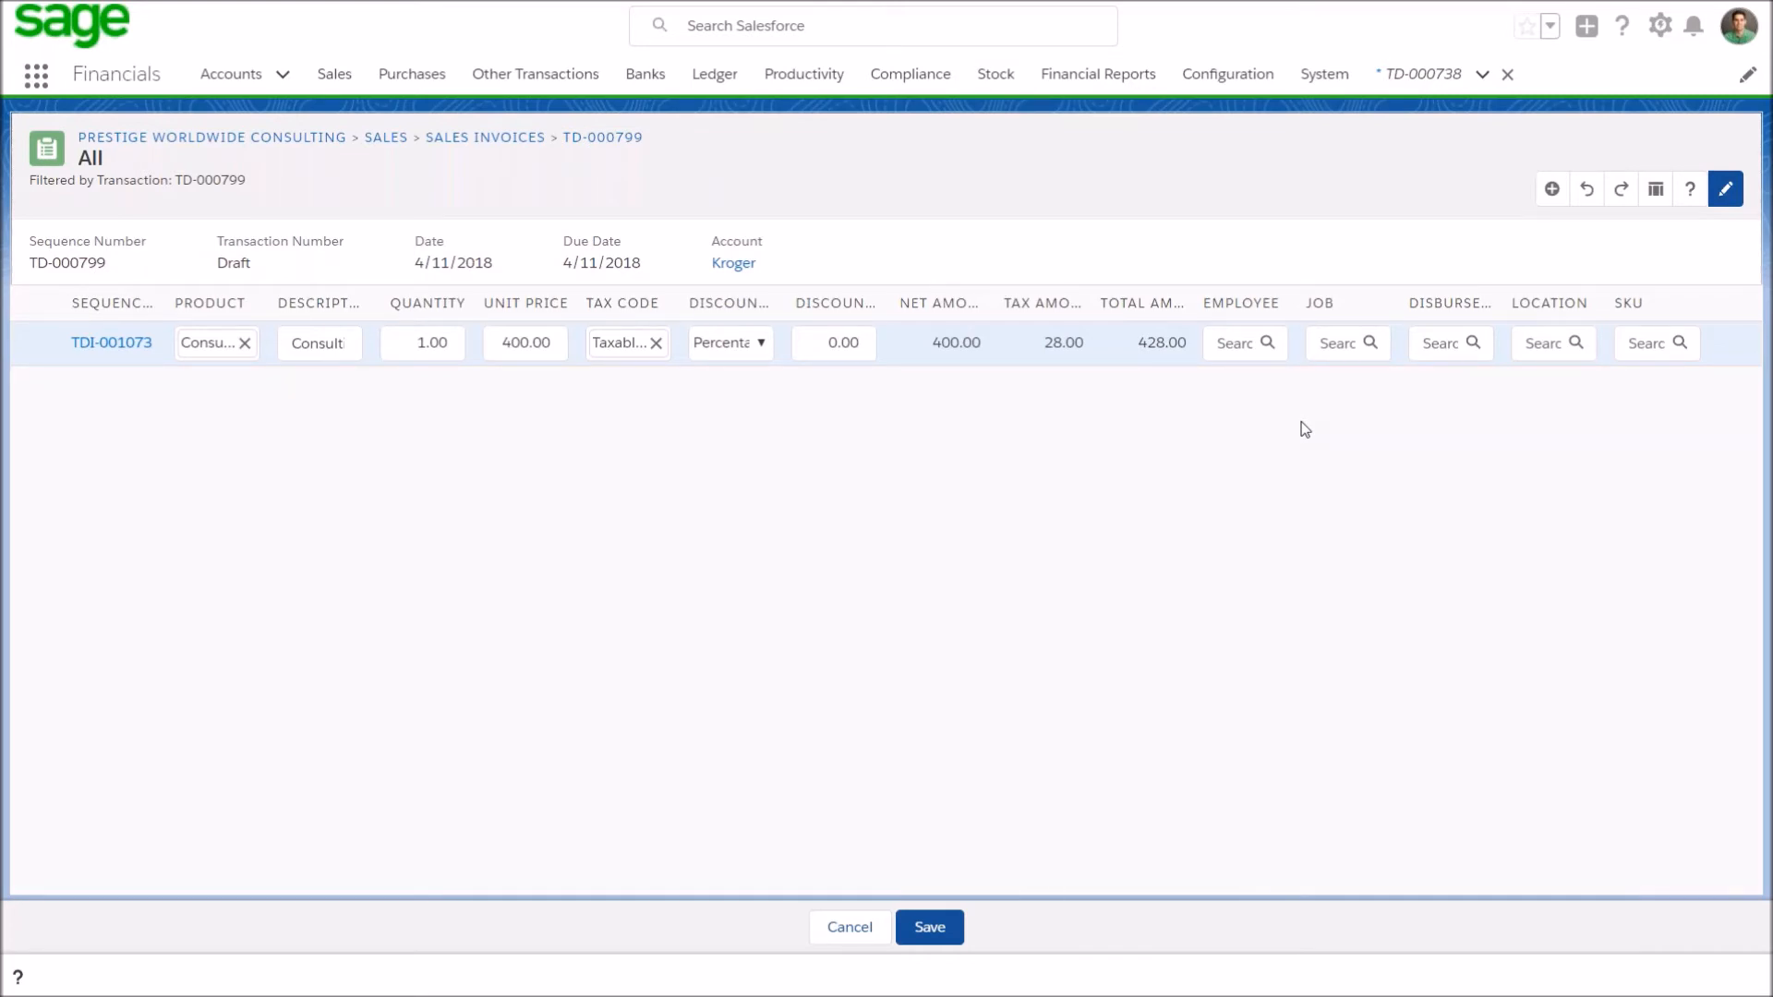
Try to save the new invoice's Consulting Hours item.
left_click(932, 928)
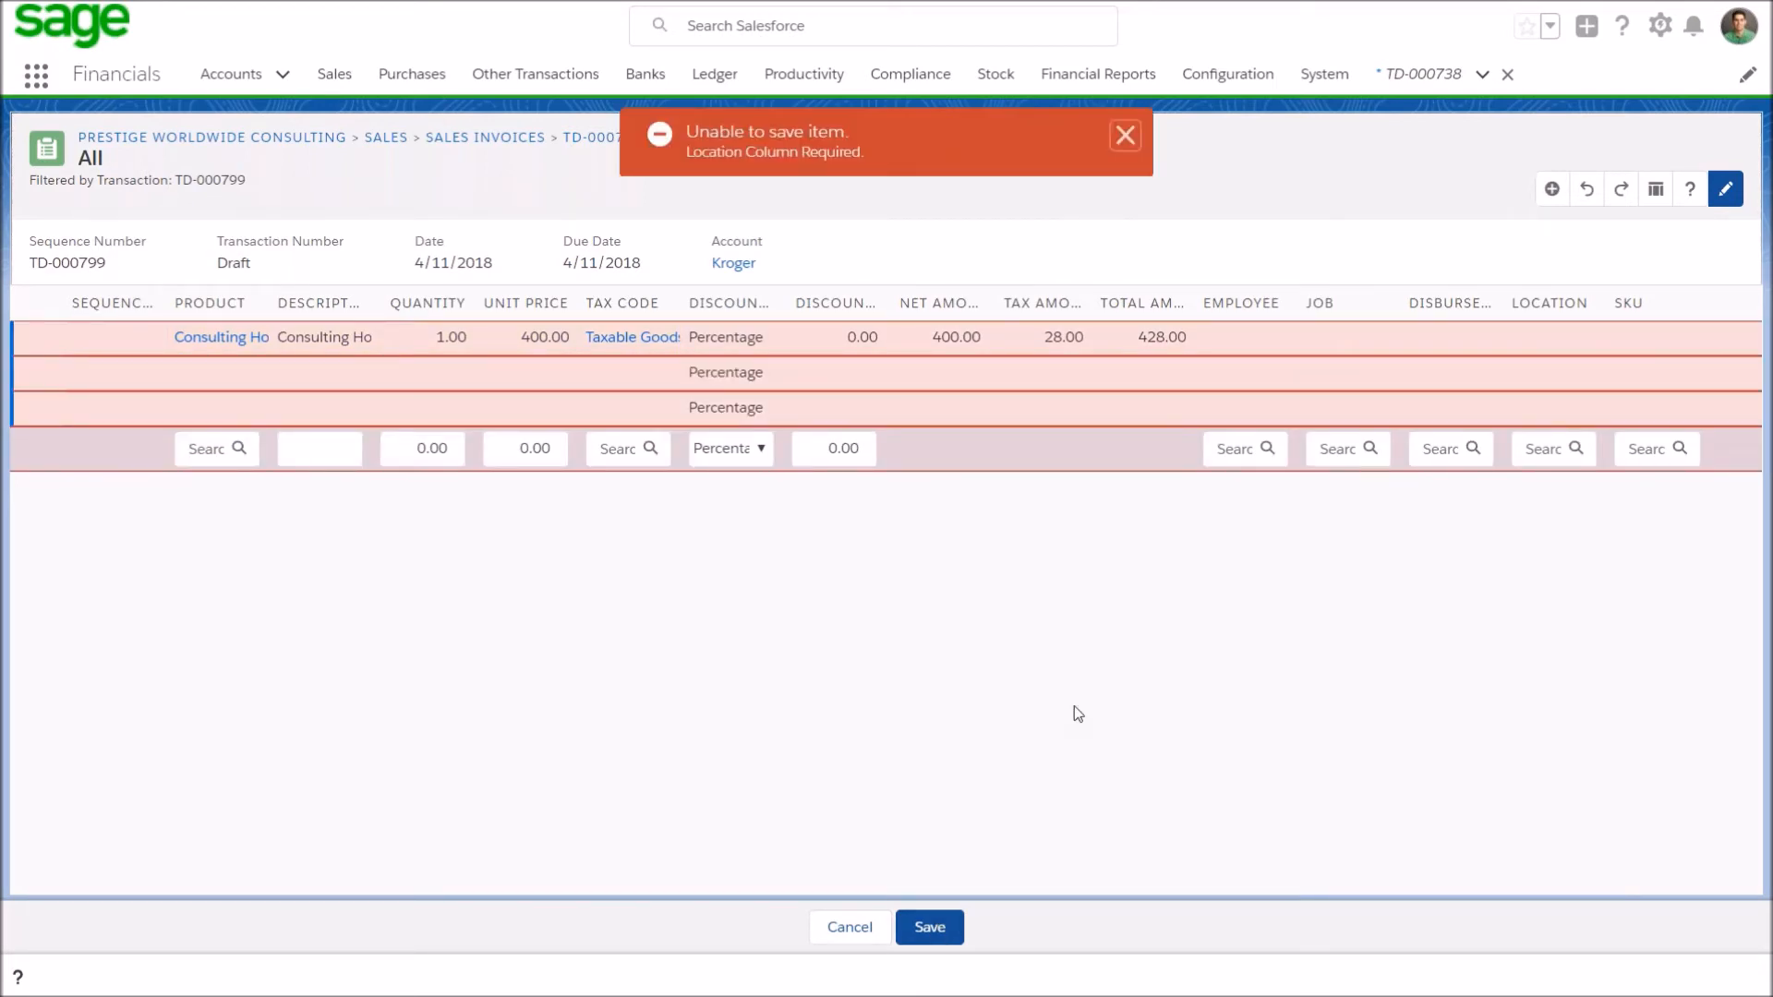
left_click(1264, 497)
left_click(1123, 141)
Add the Ice Cream Flavor column to the invoice's item grid and try to save the items.
left_click(1656, 190)
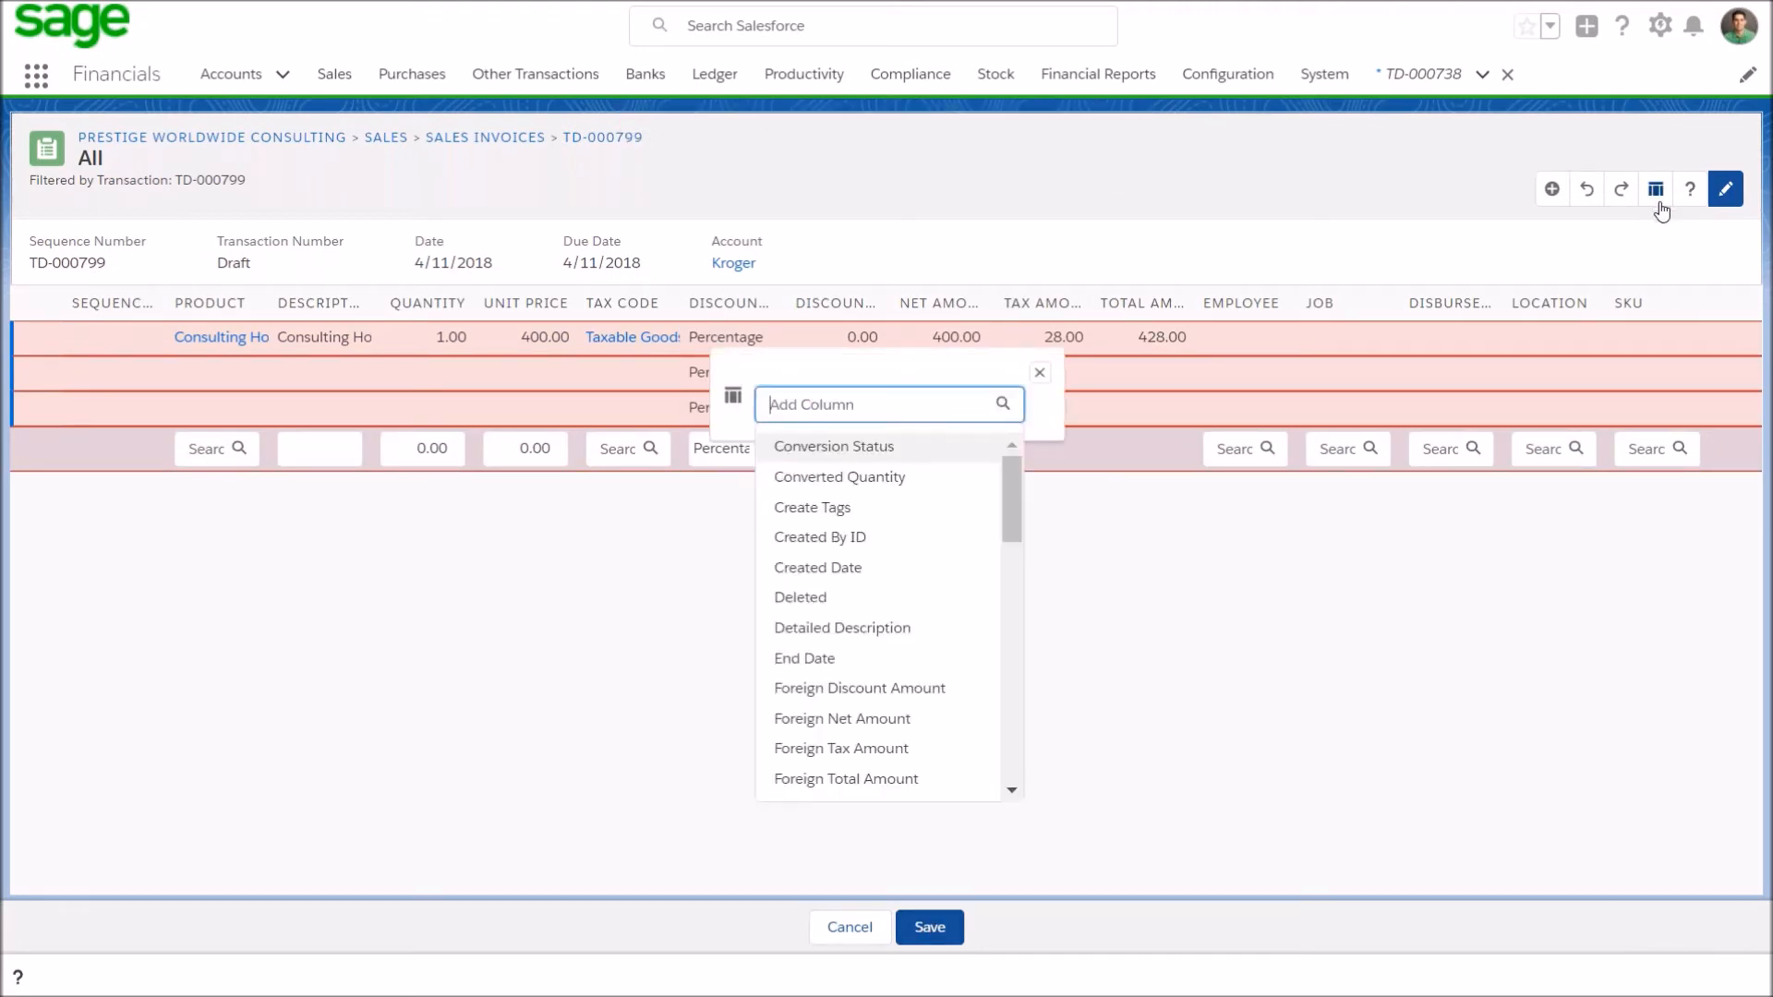
type("ice c")
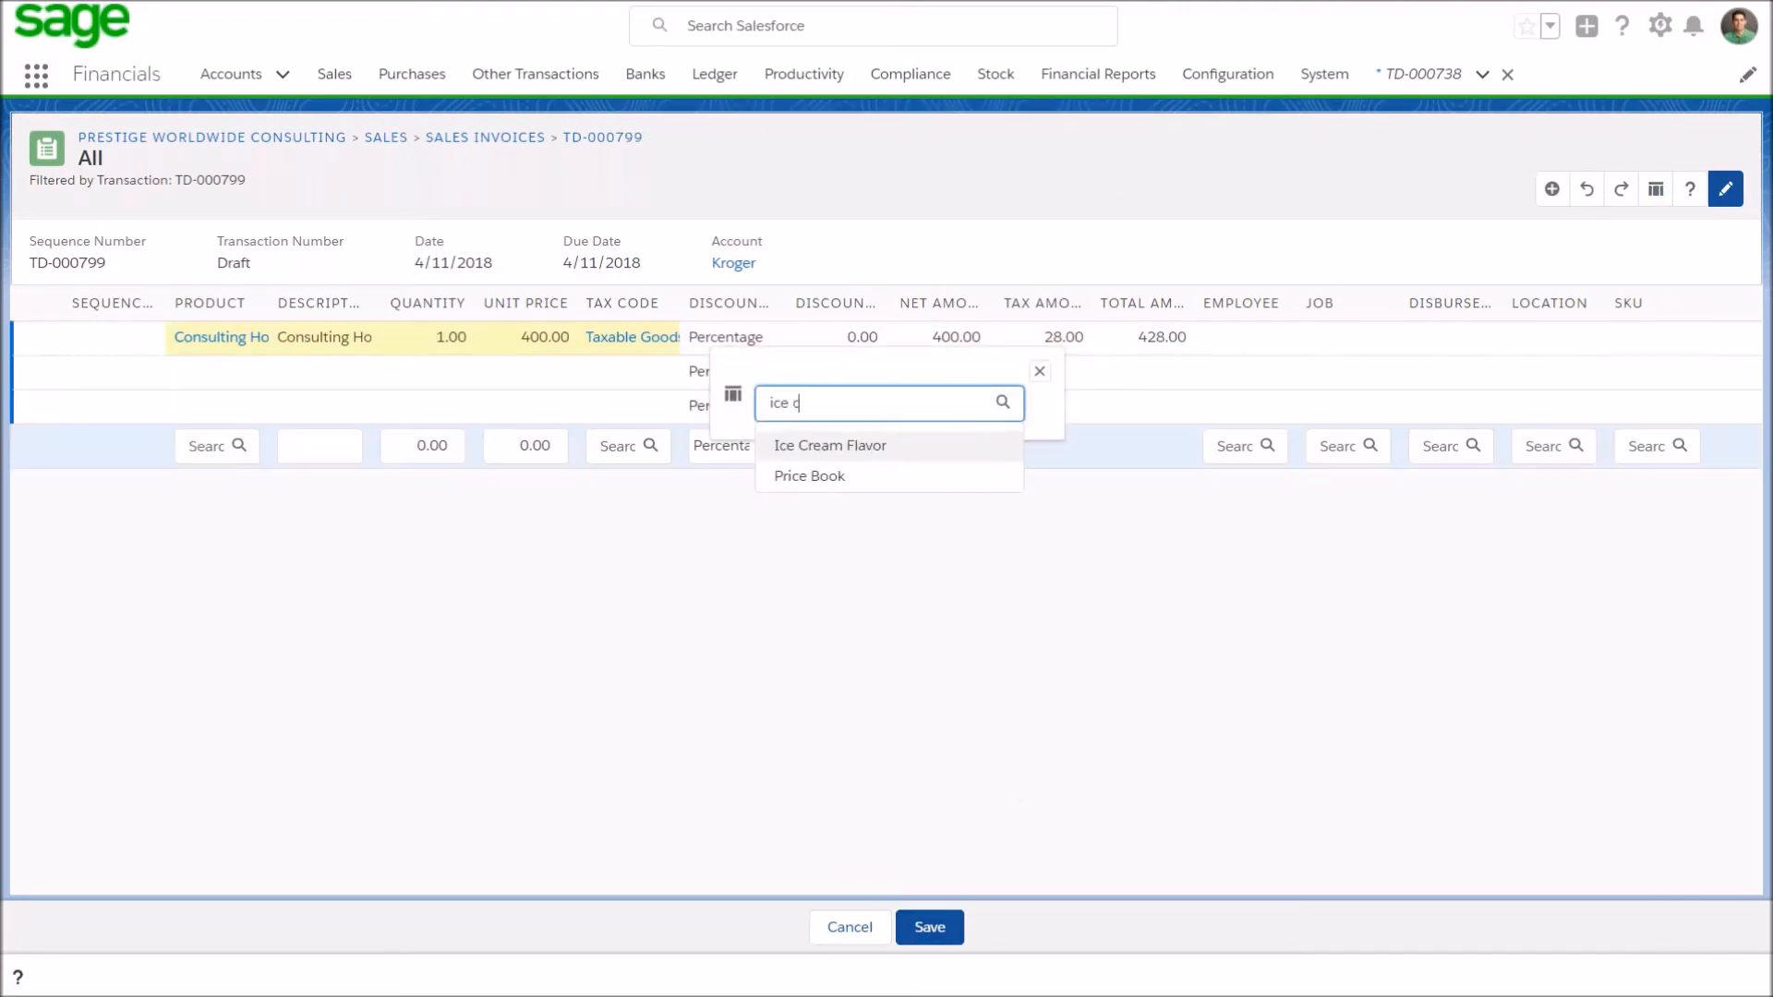
left_click(831, 445)
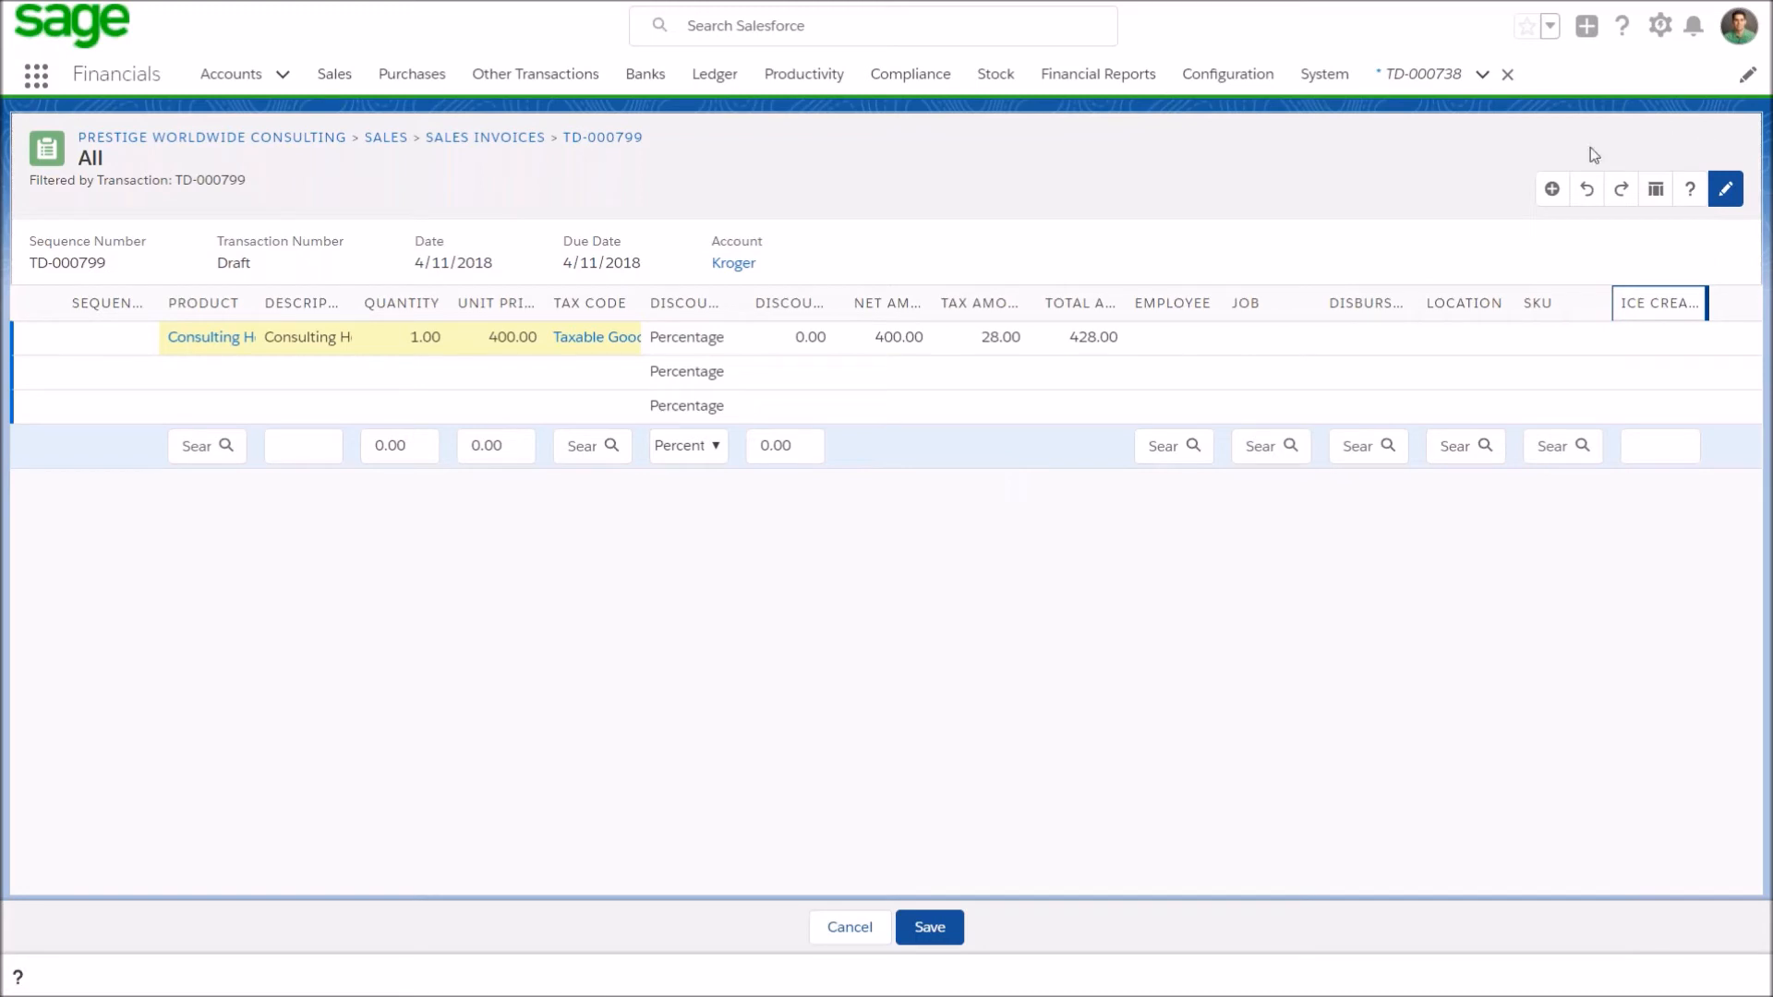
left_click(935, 928)
left_click(1119, 144)
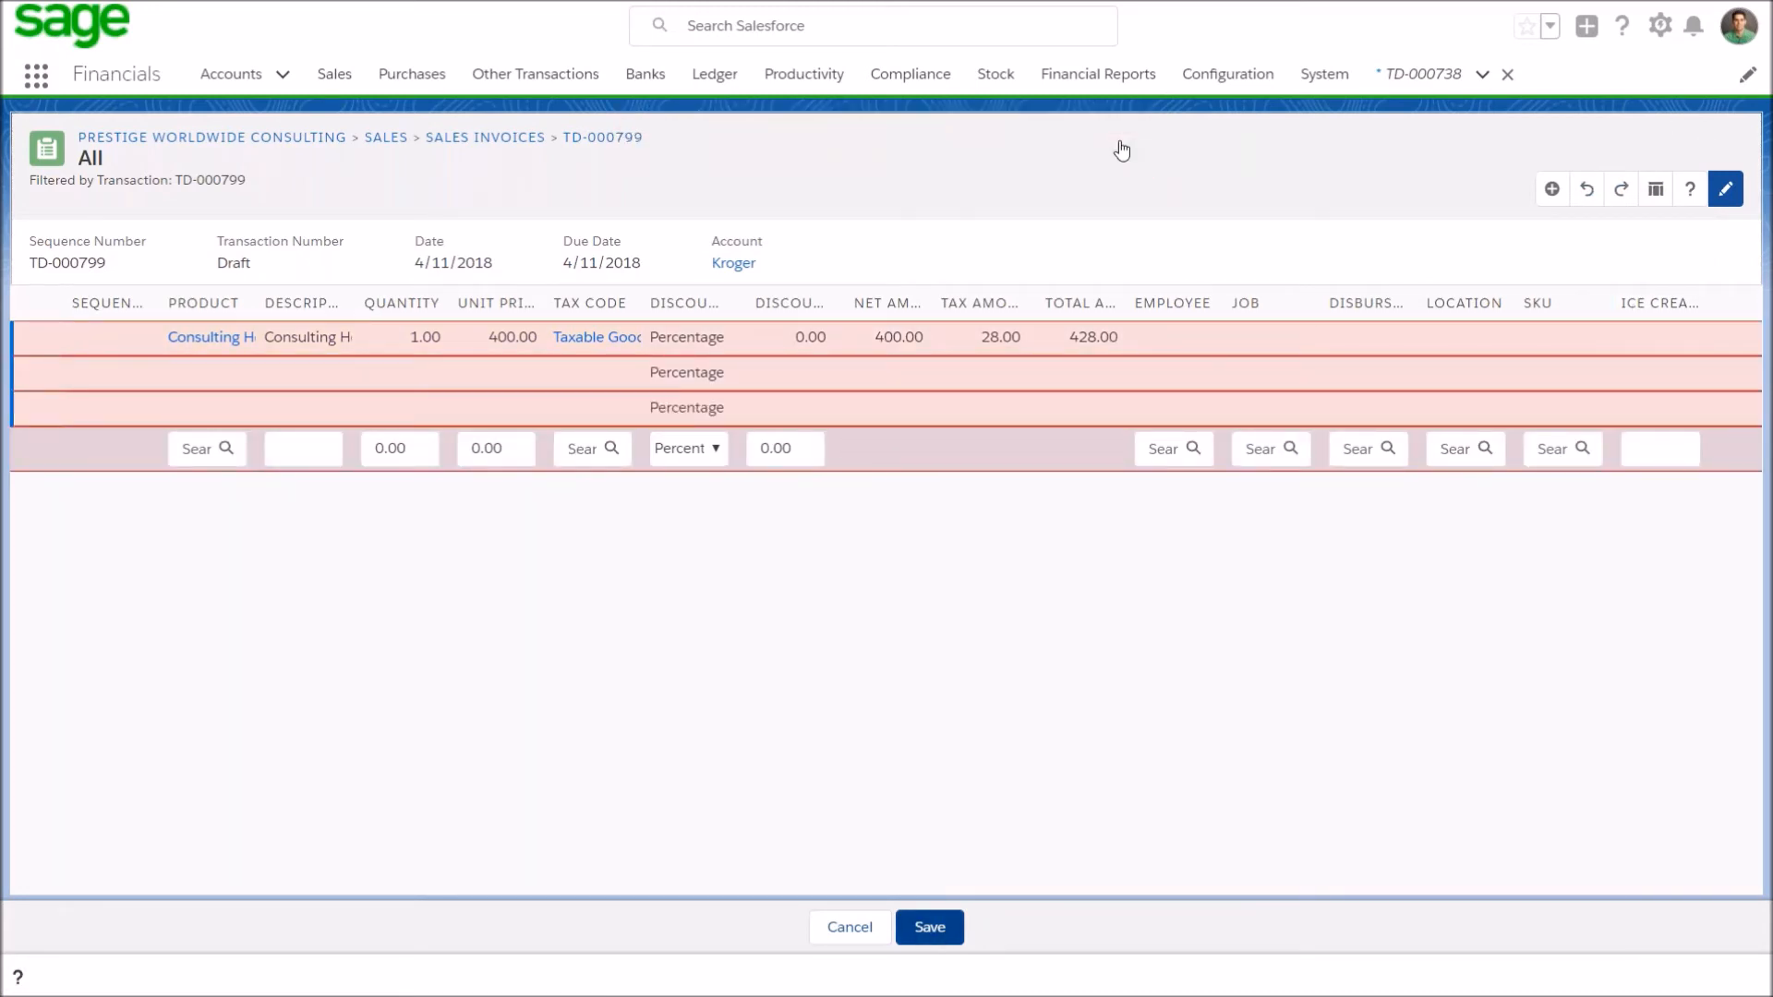
Open the posted Tampa Bay Rays sales invoice and review its information, items, tax breakdown and additional actions.
left_click(334, 76)
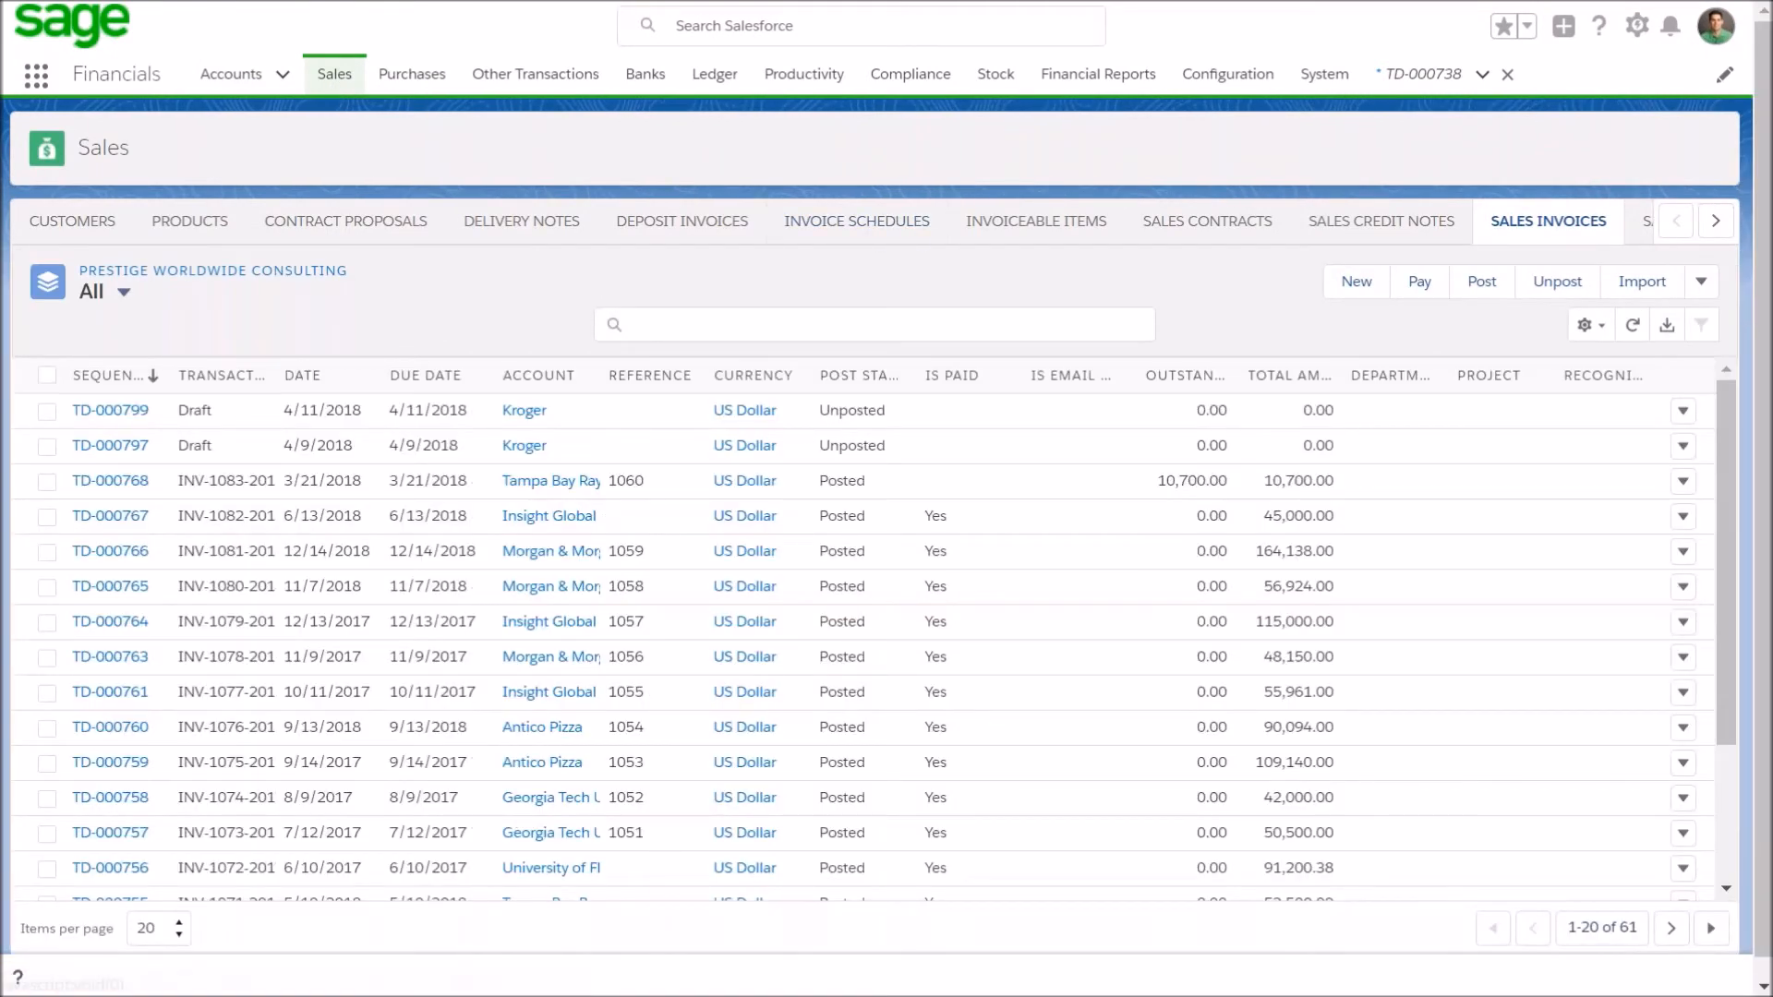
left_click(109, 481)
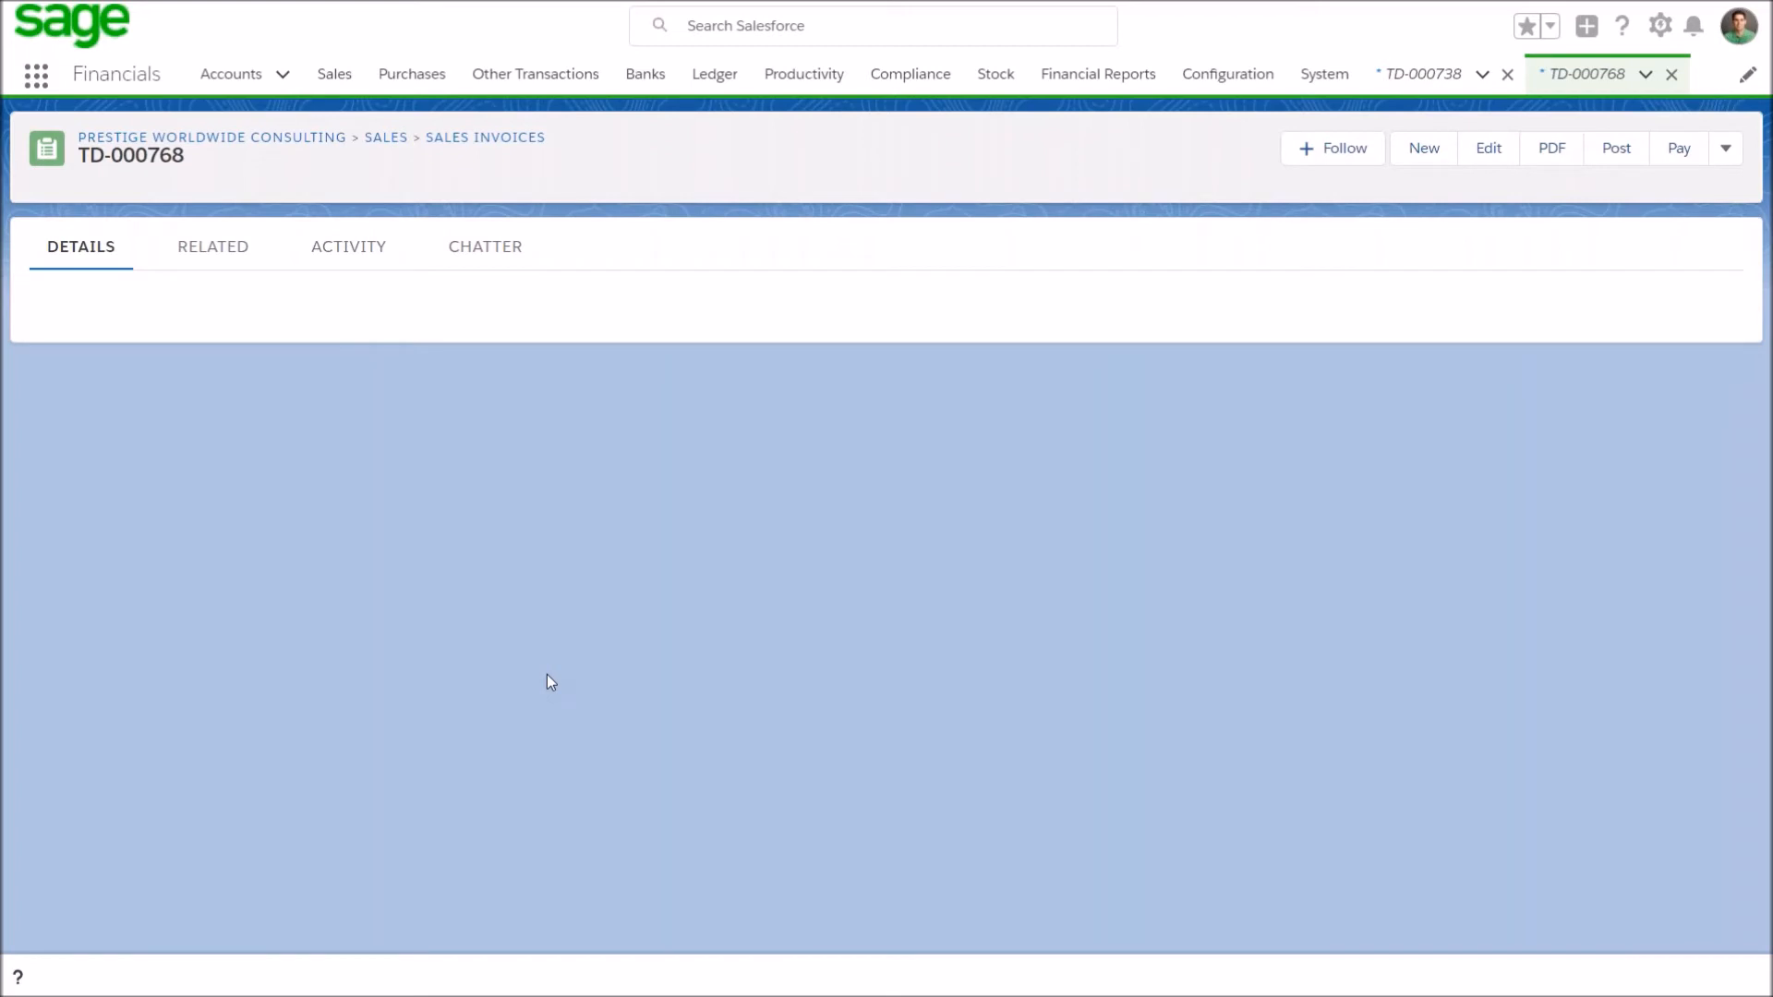
scroll(547, 674, "down", 1)
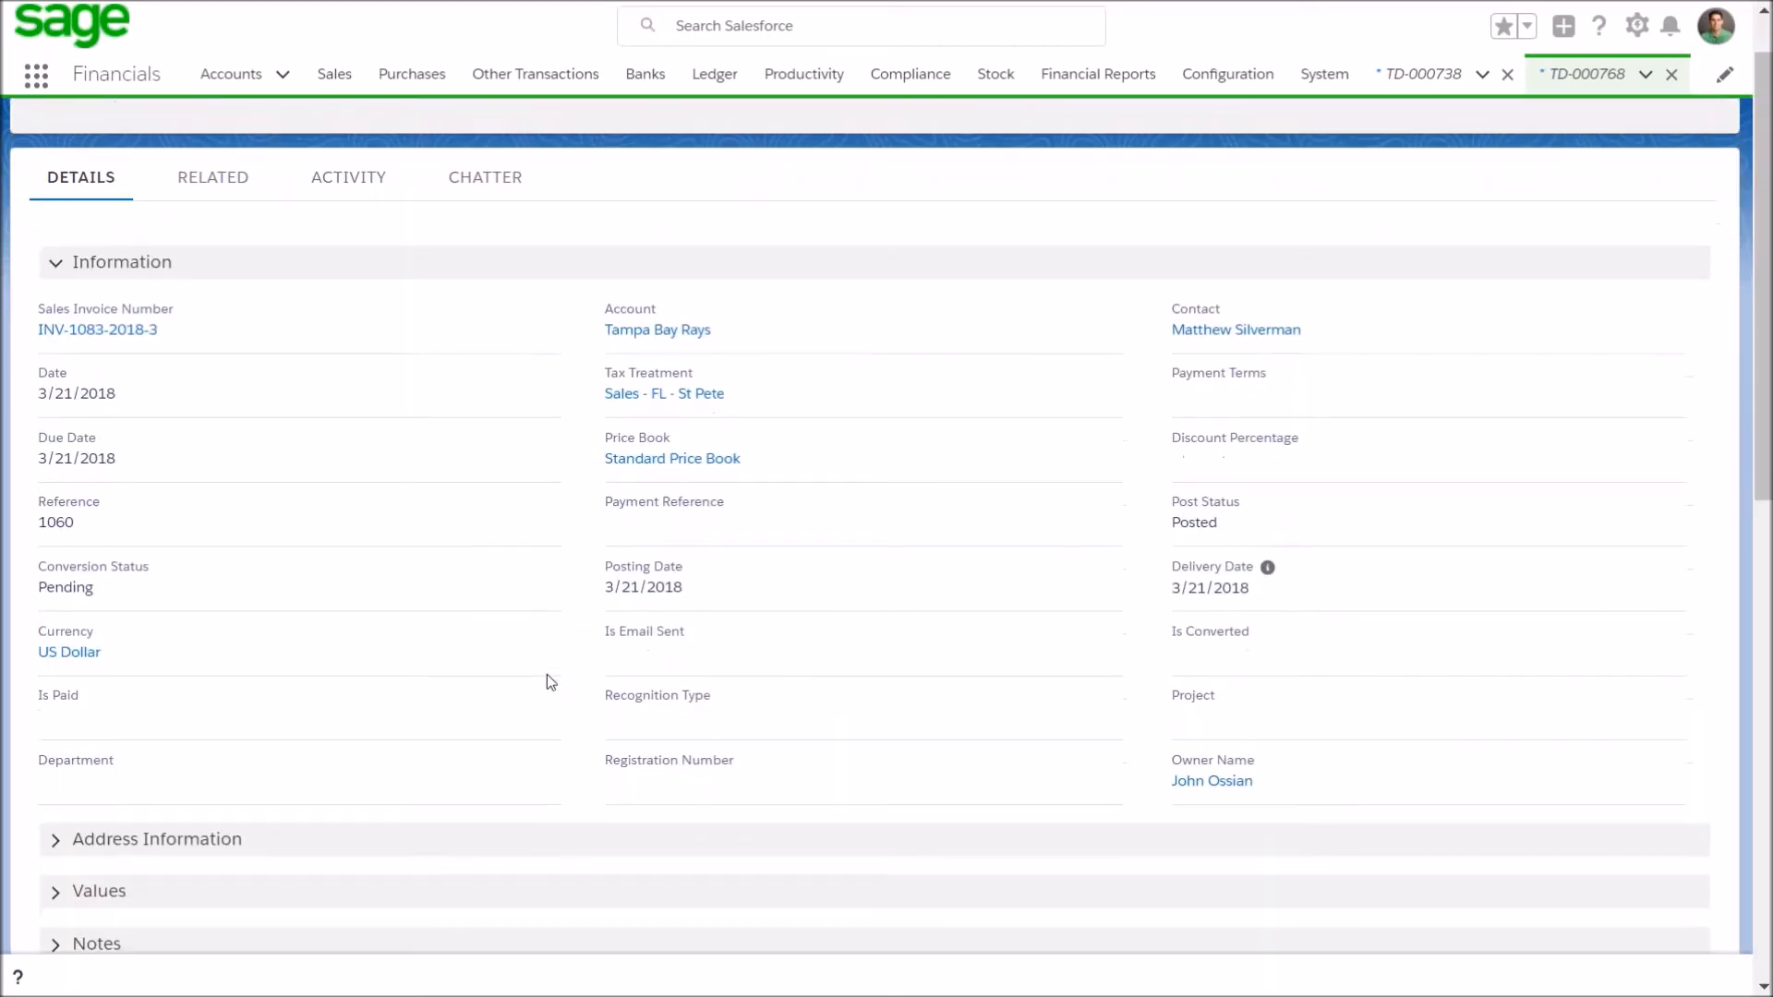
scroll(547, 679, "down", 8)
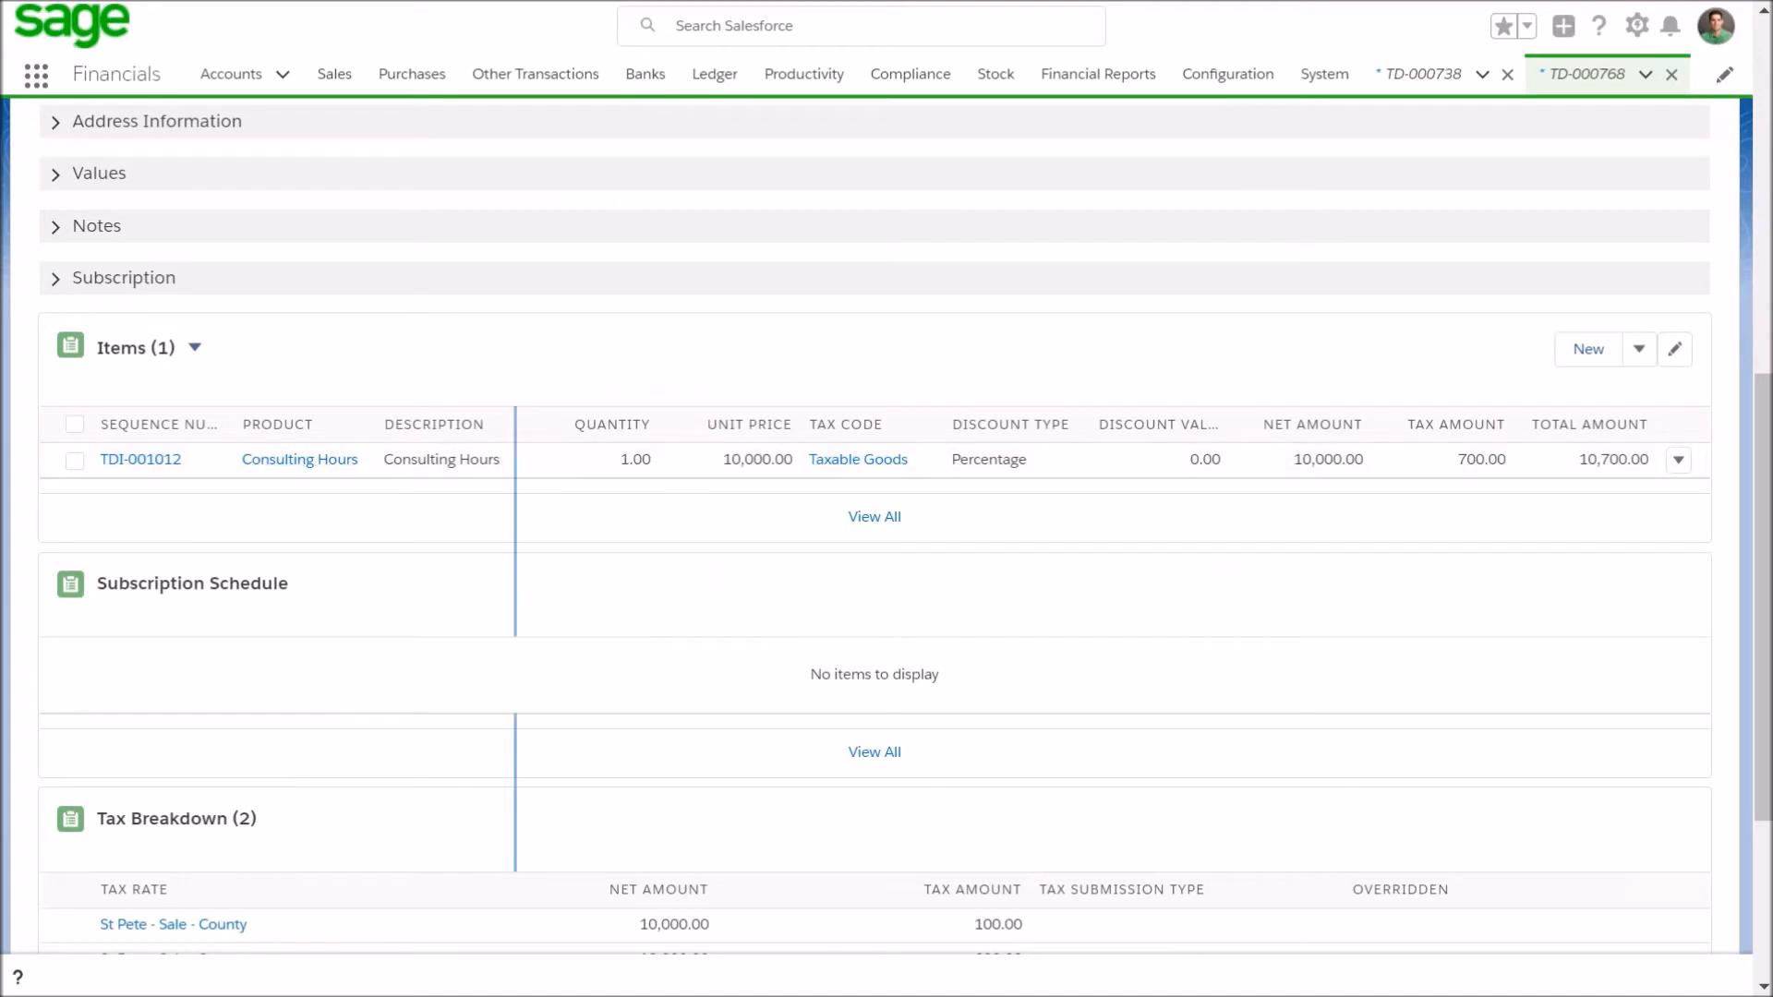
scroll(515, 424, "down", 3)
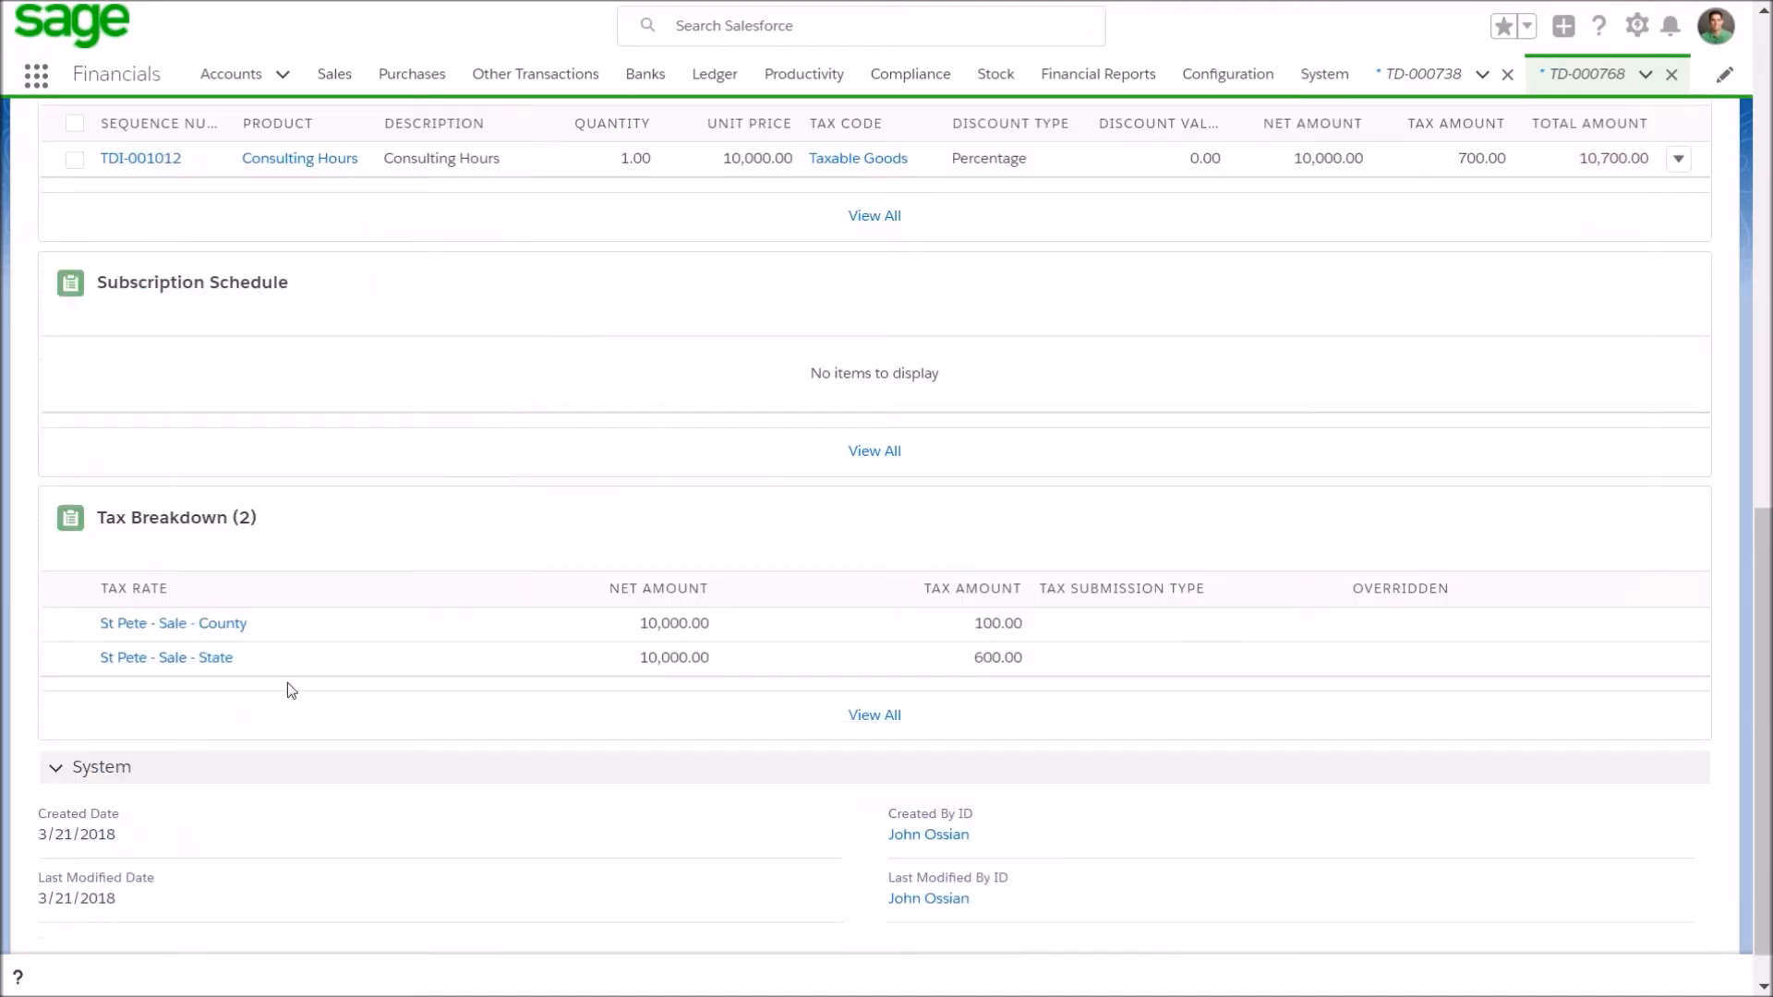
scroll(288, 684, "down", 1)
left_click(1702, 147)
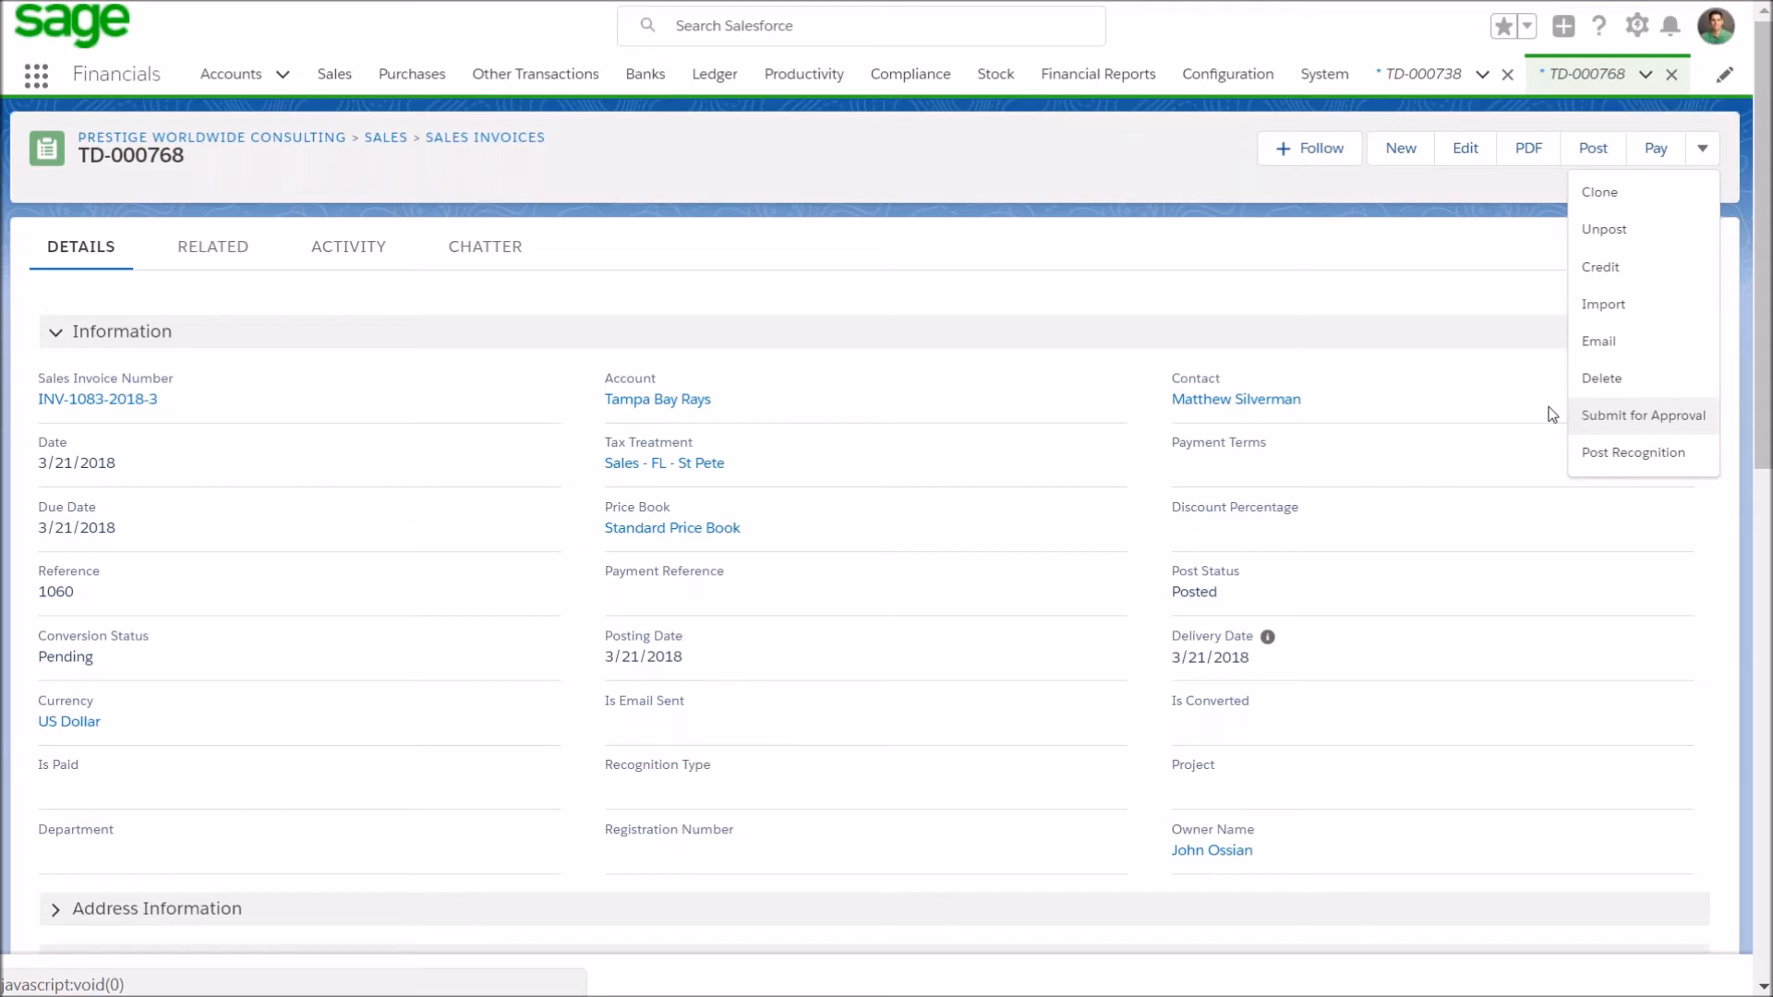
Print checks for the second through fifth payments to vendors and review the checks in the generated document.
left_click(407, 78)
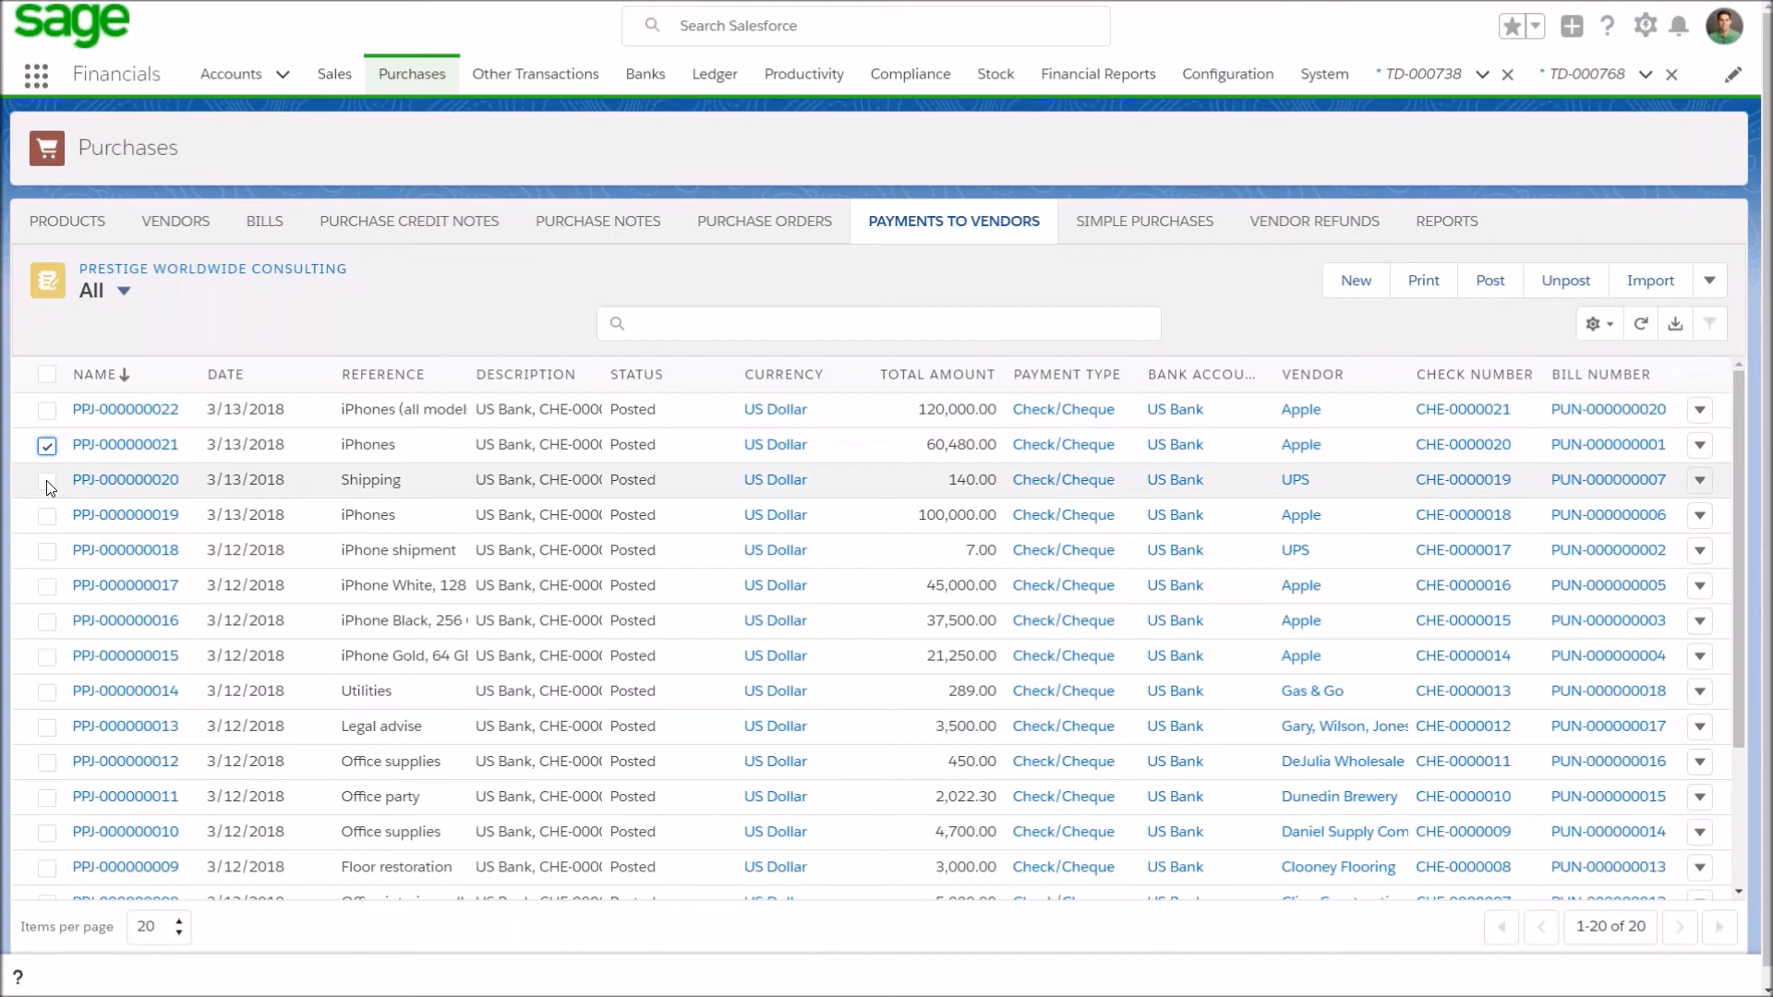
left_click(46, 480)
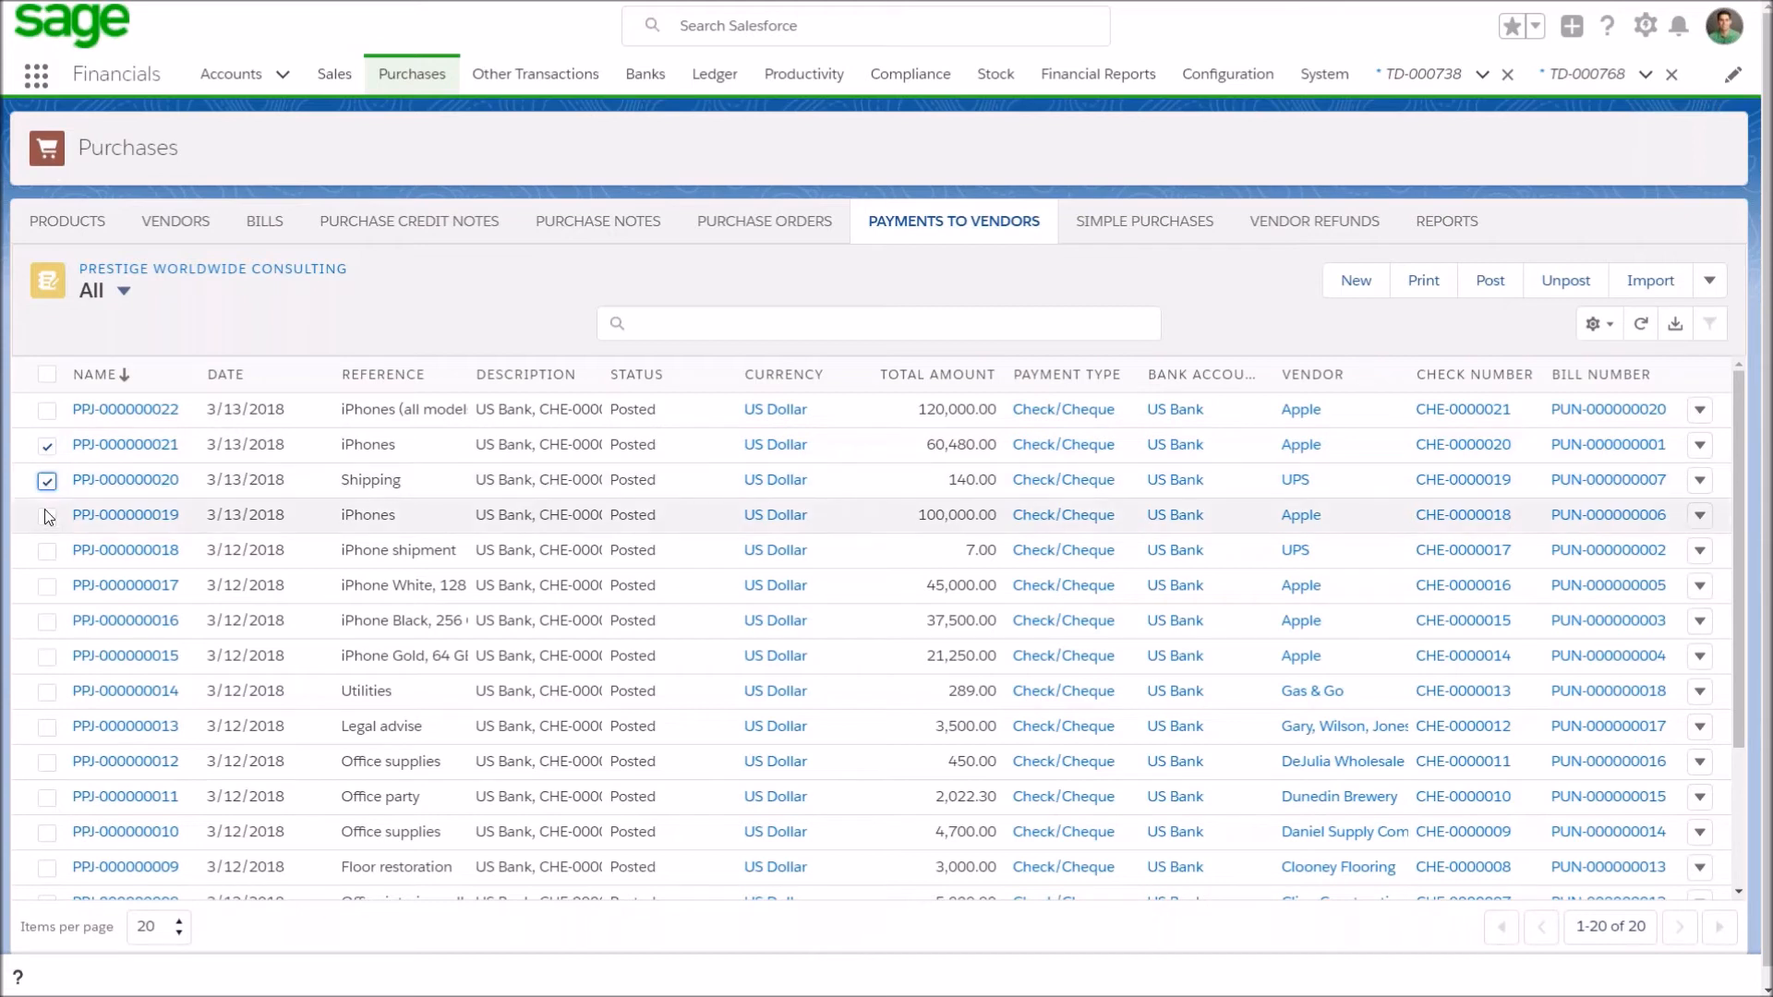
left_click(47, 515)
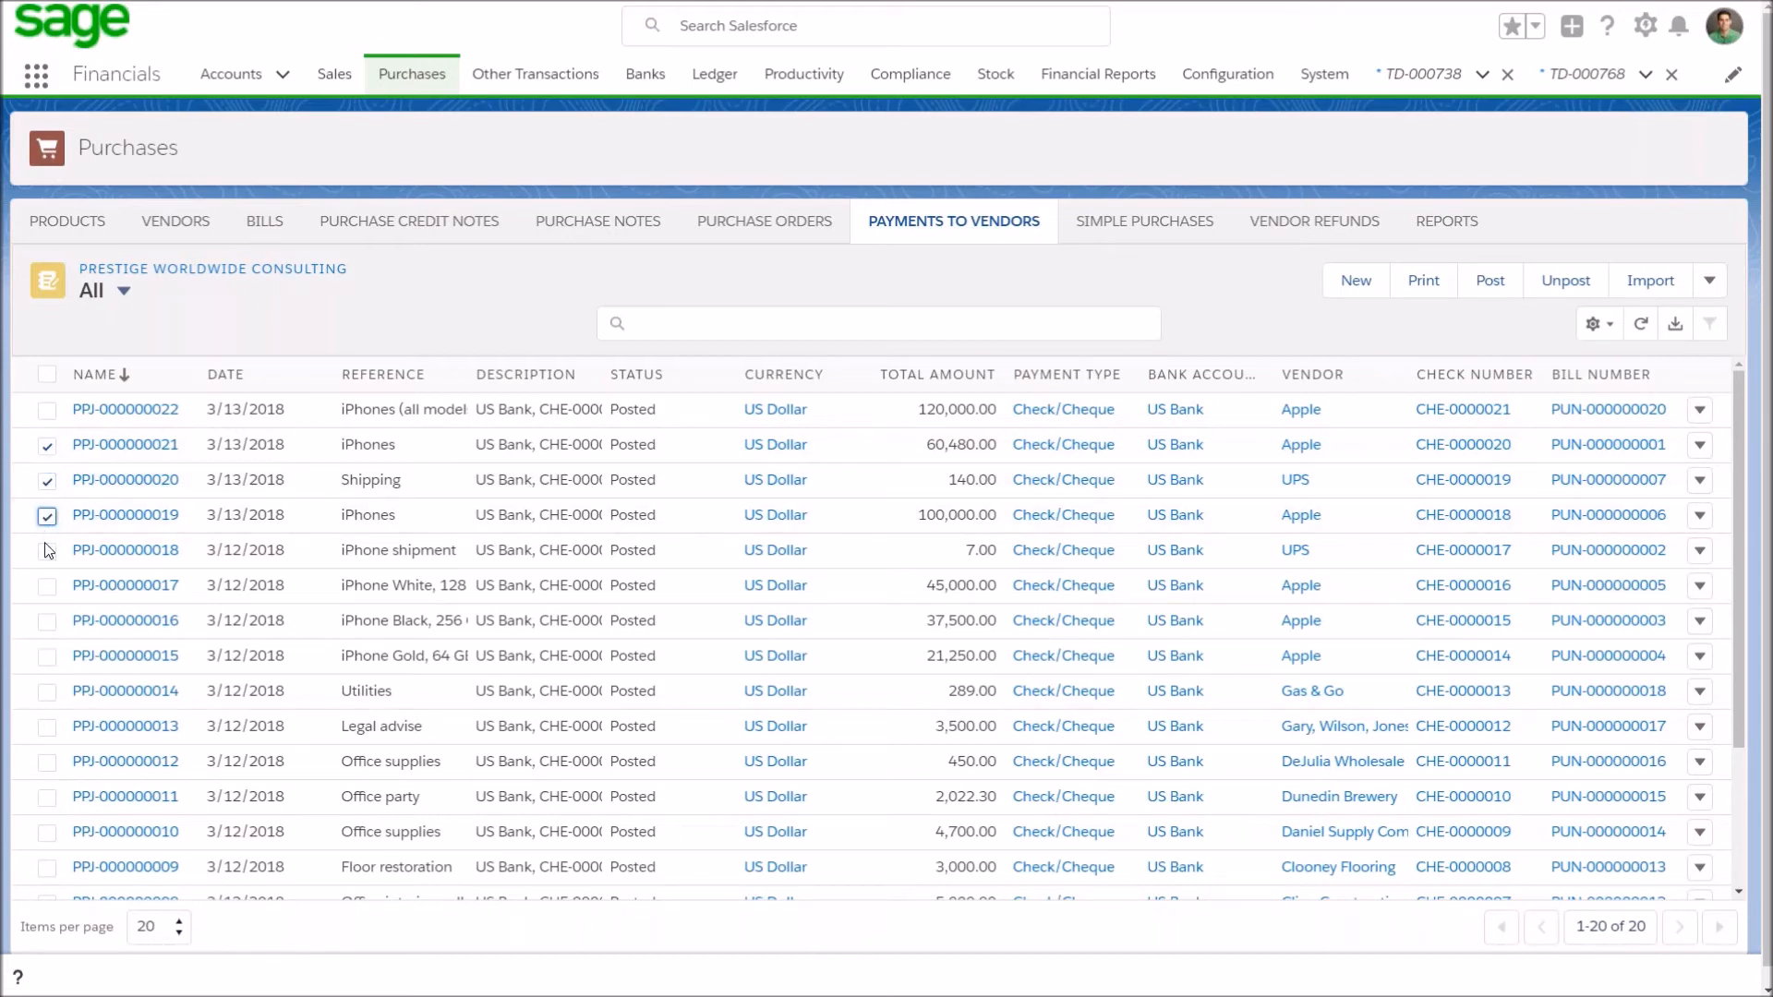
left_click(47, 553)
left_click(1424, 281)
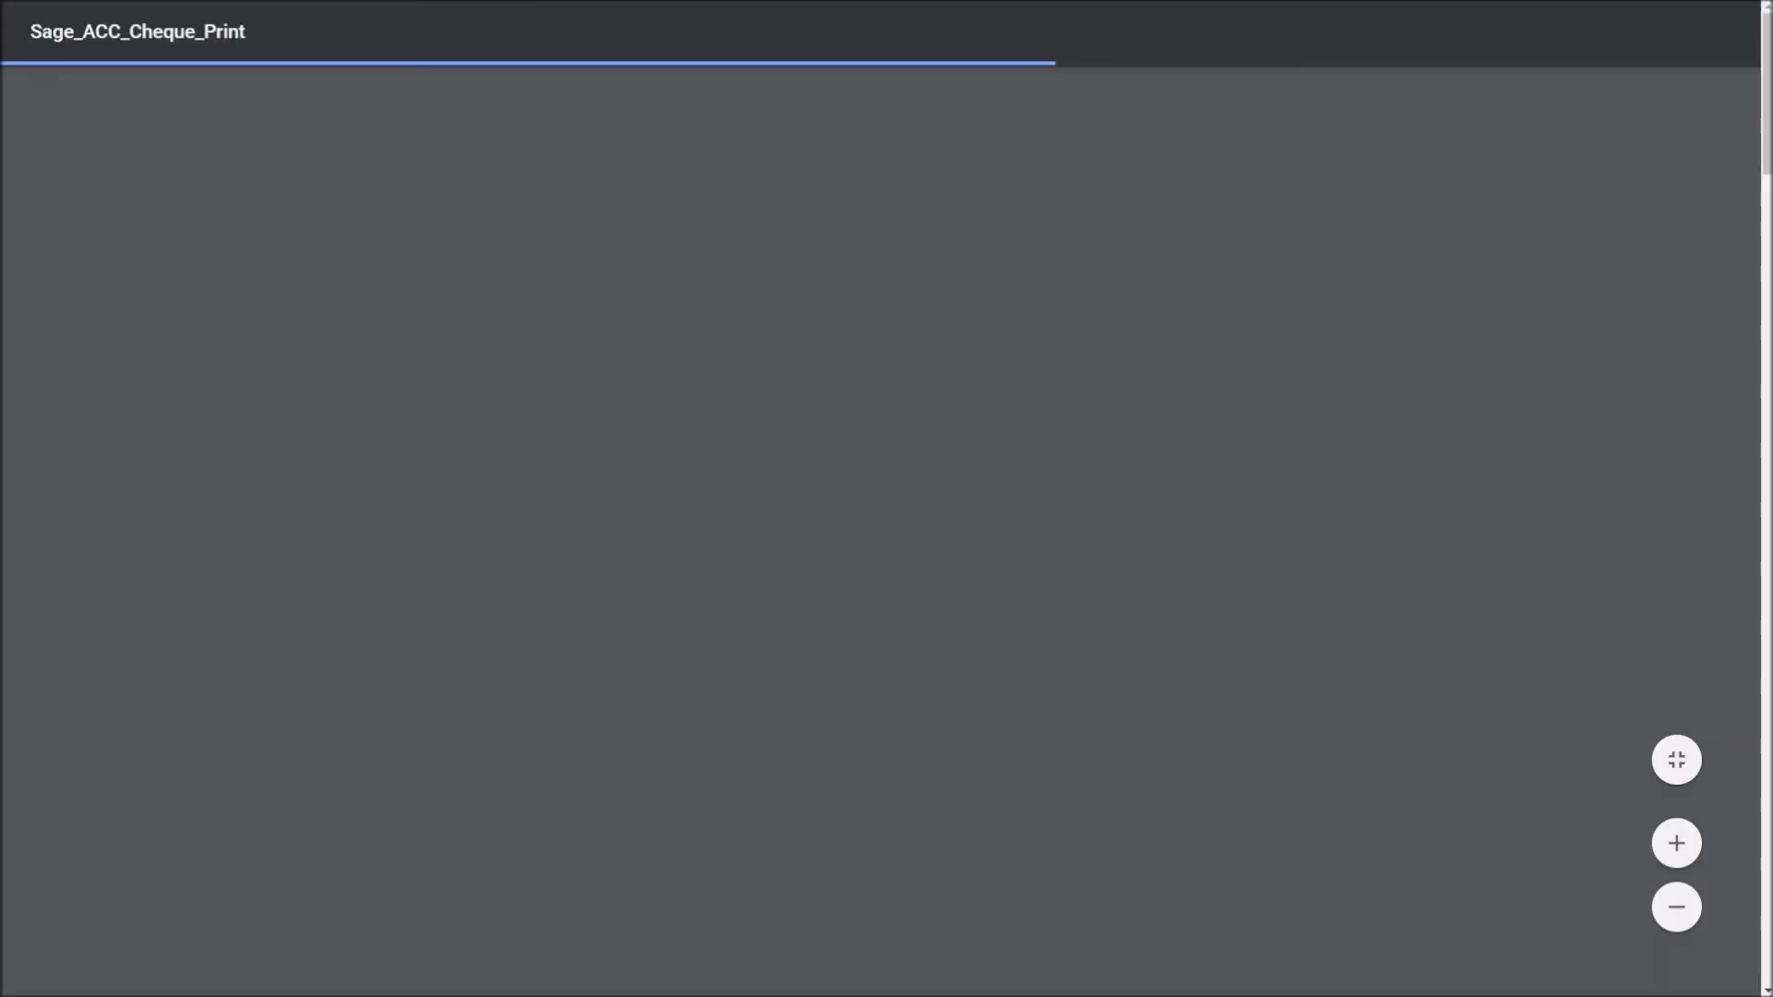
scroll(926, 601, "down", 15)
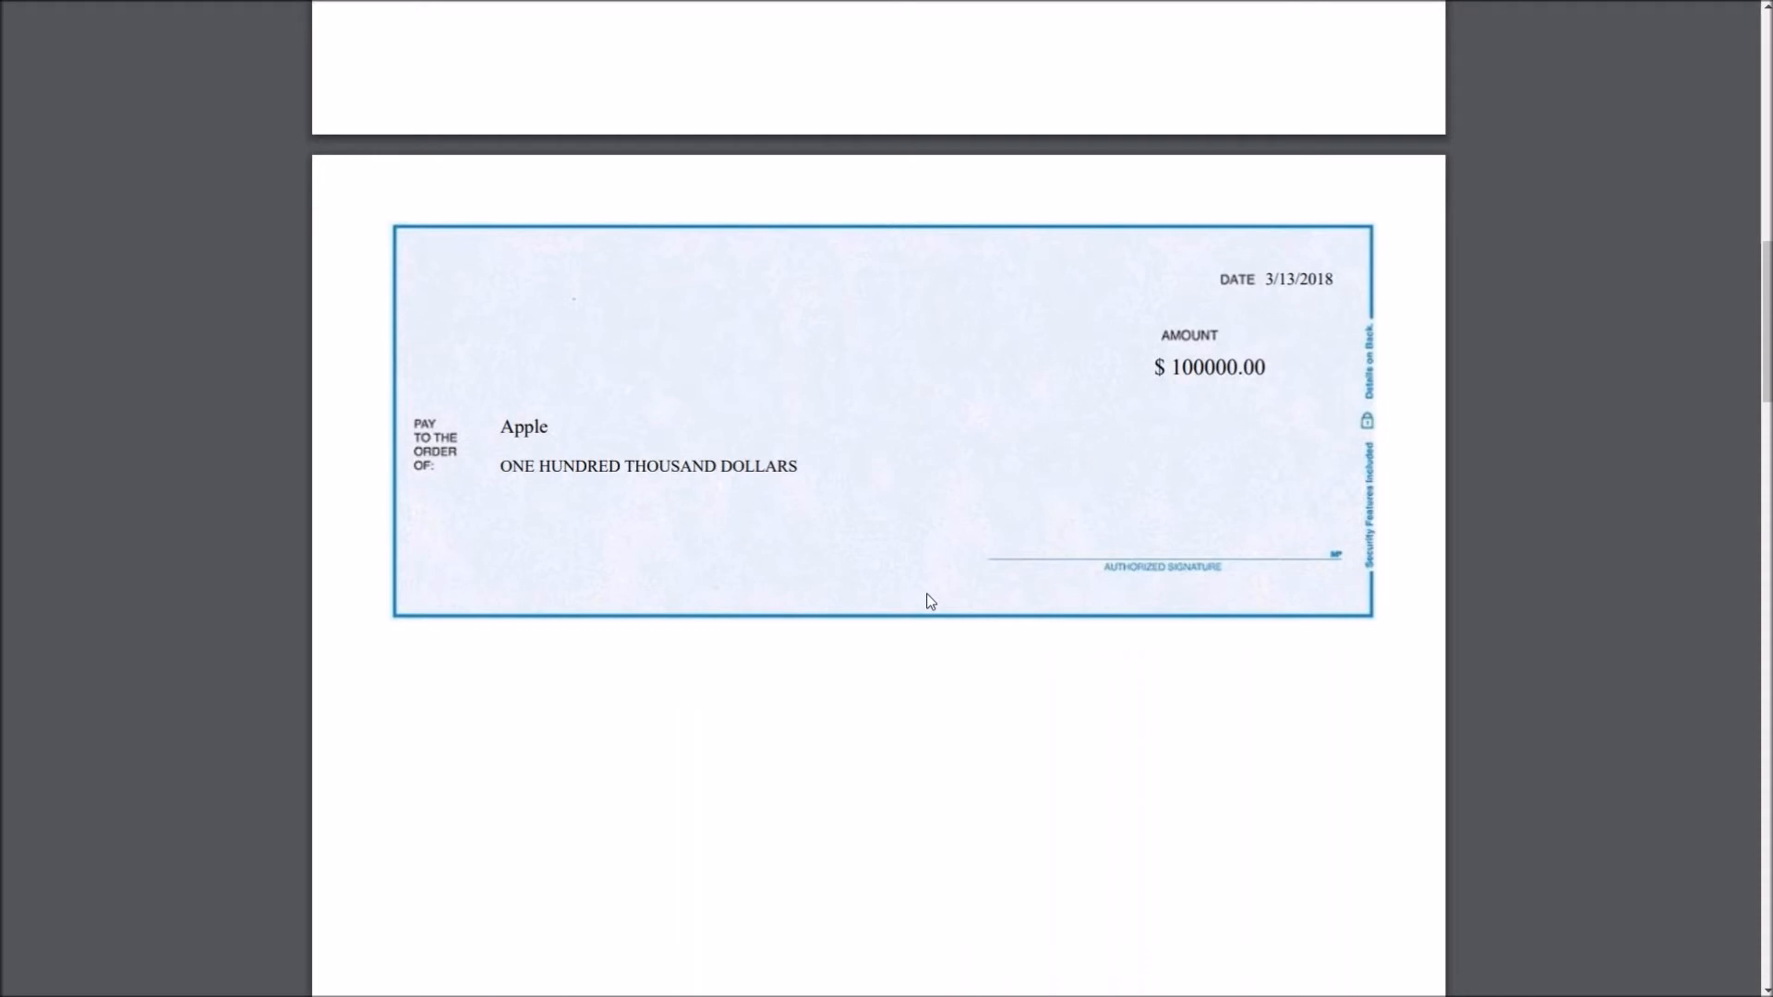
Review the remaining Apple and UPS vendor checks in the generated check document.
scroll(931, 601, "down", 13)
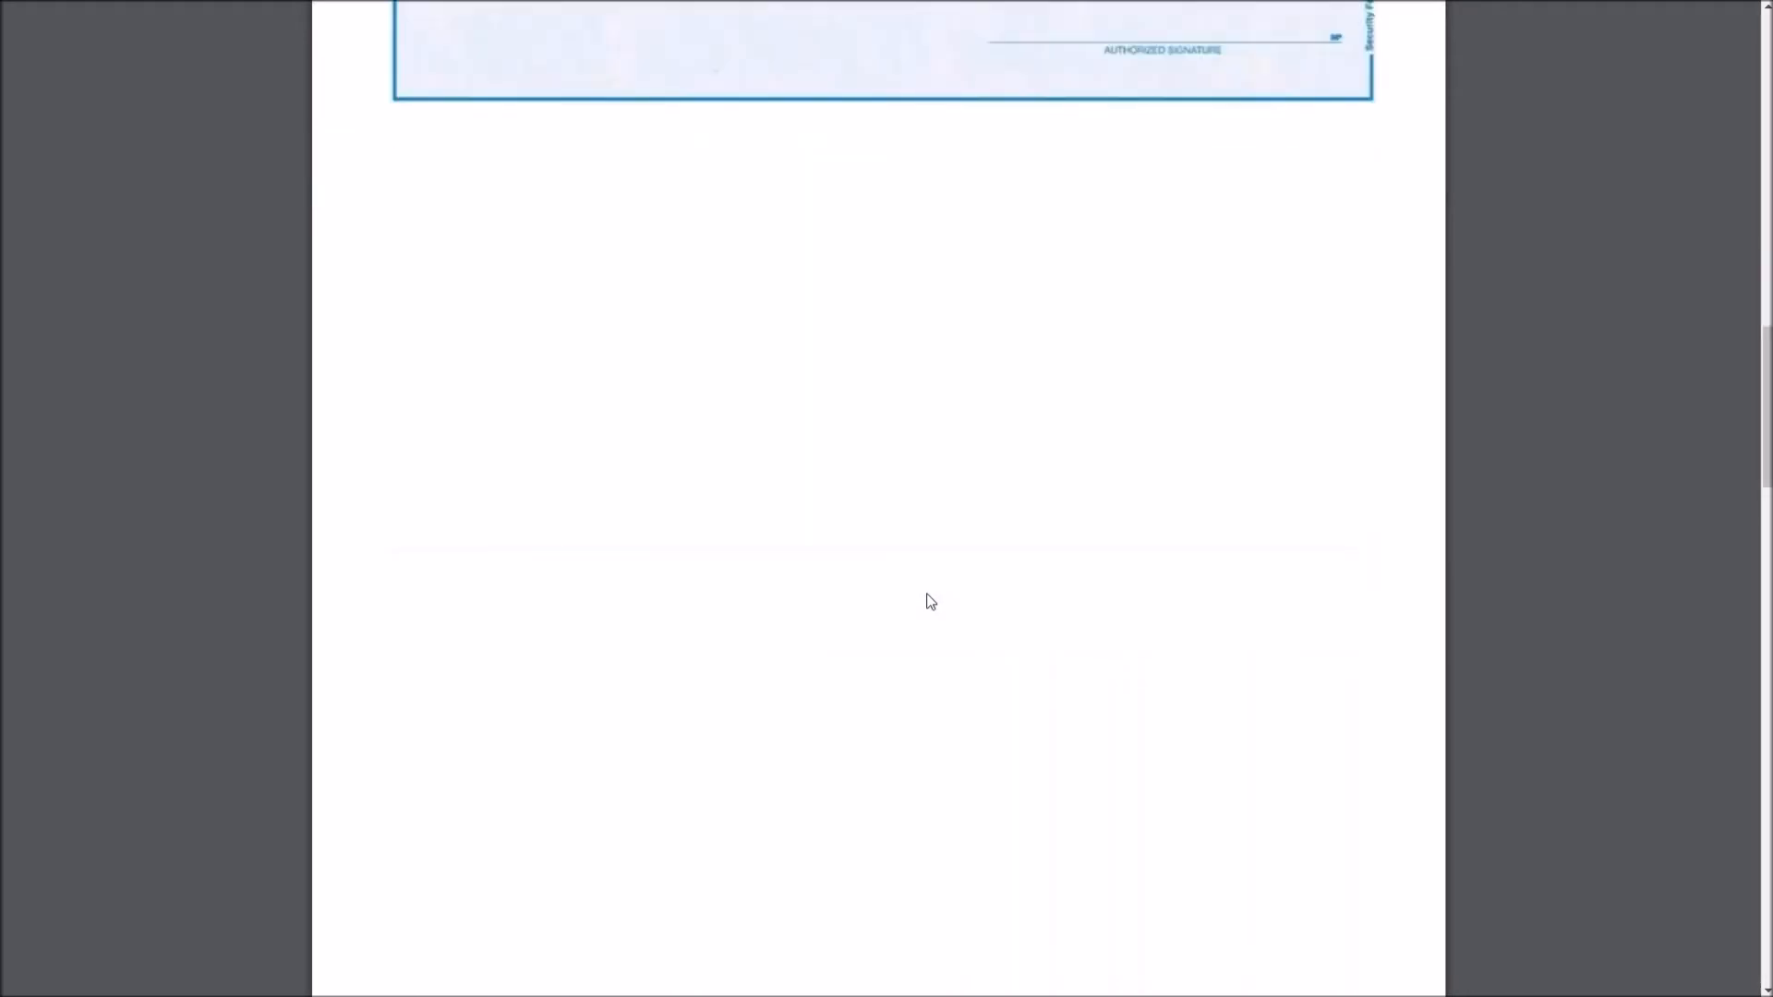
scroll(931, 601, "down", 8)
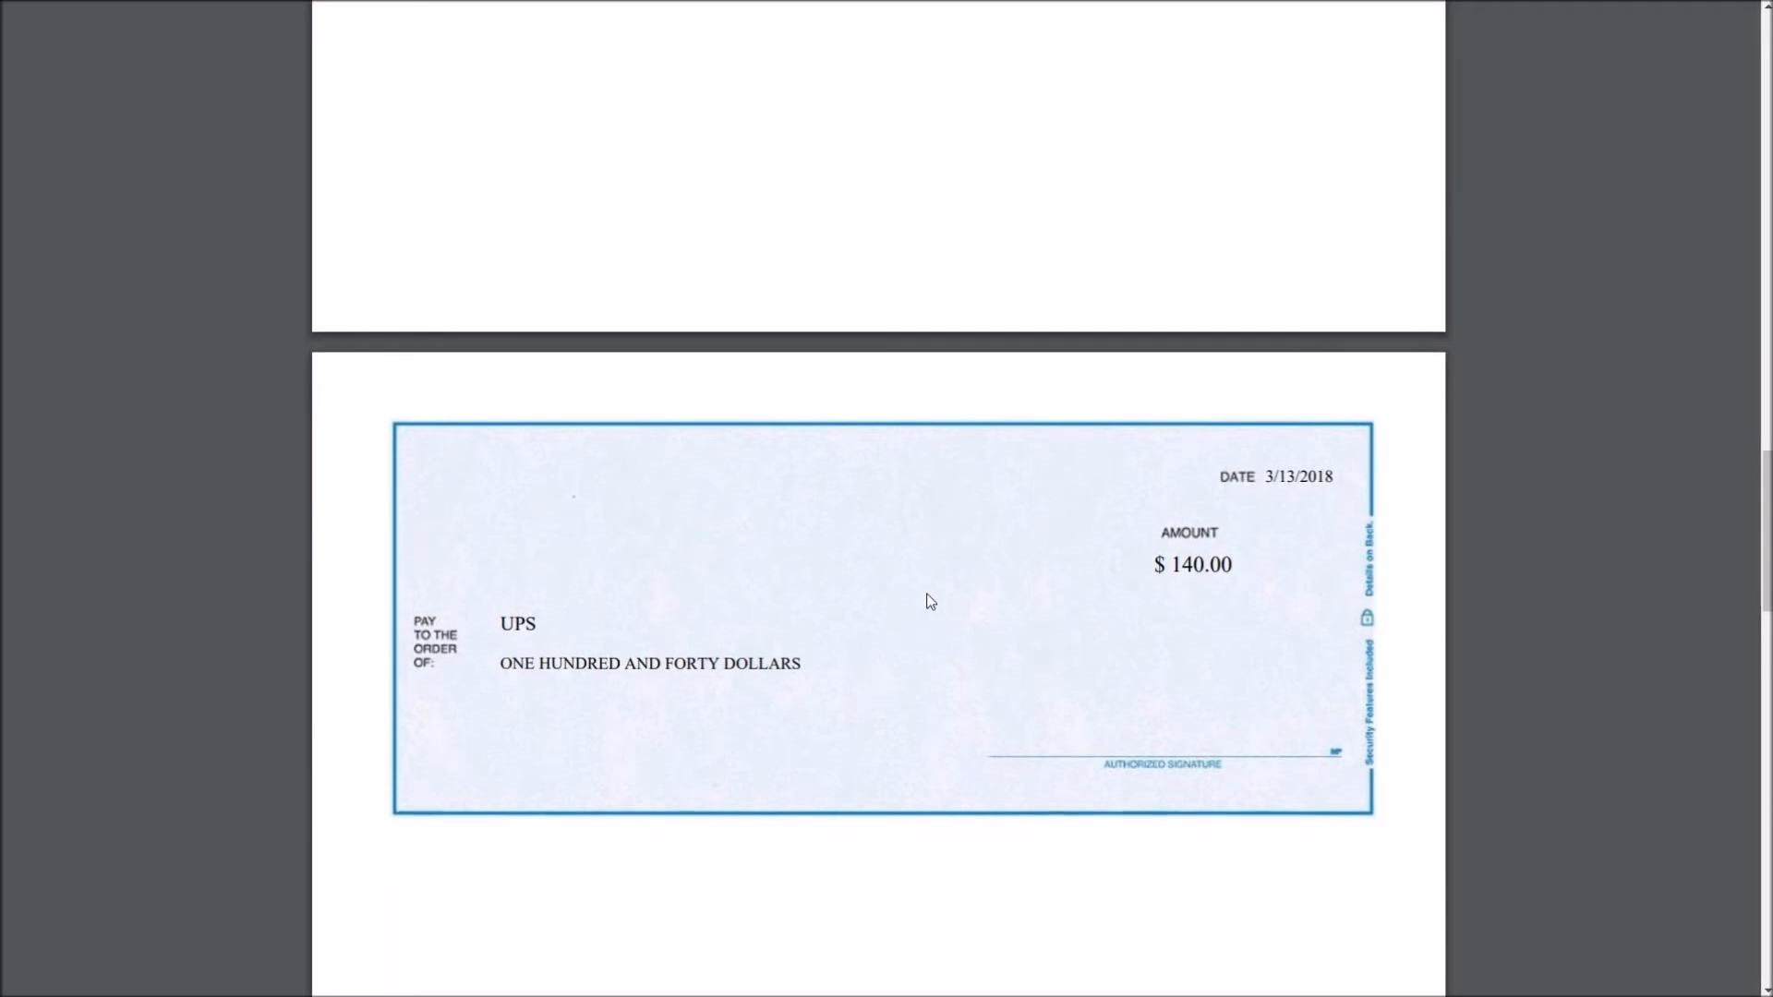
scroll(931, 602, "up", 20)
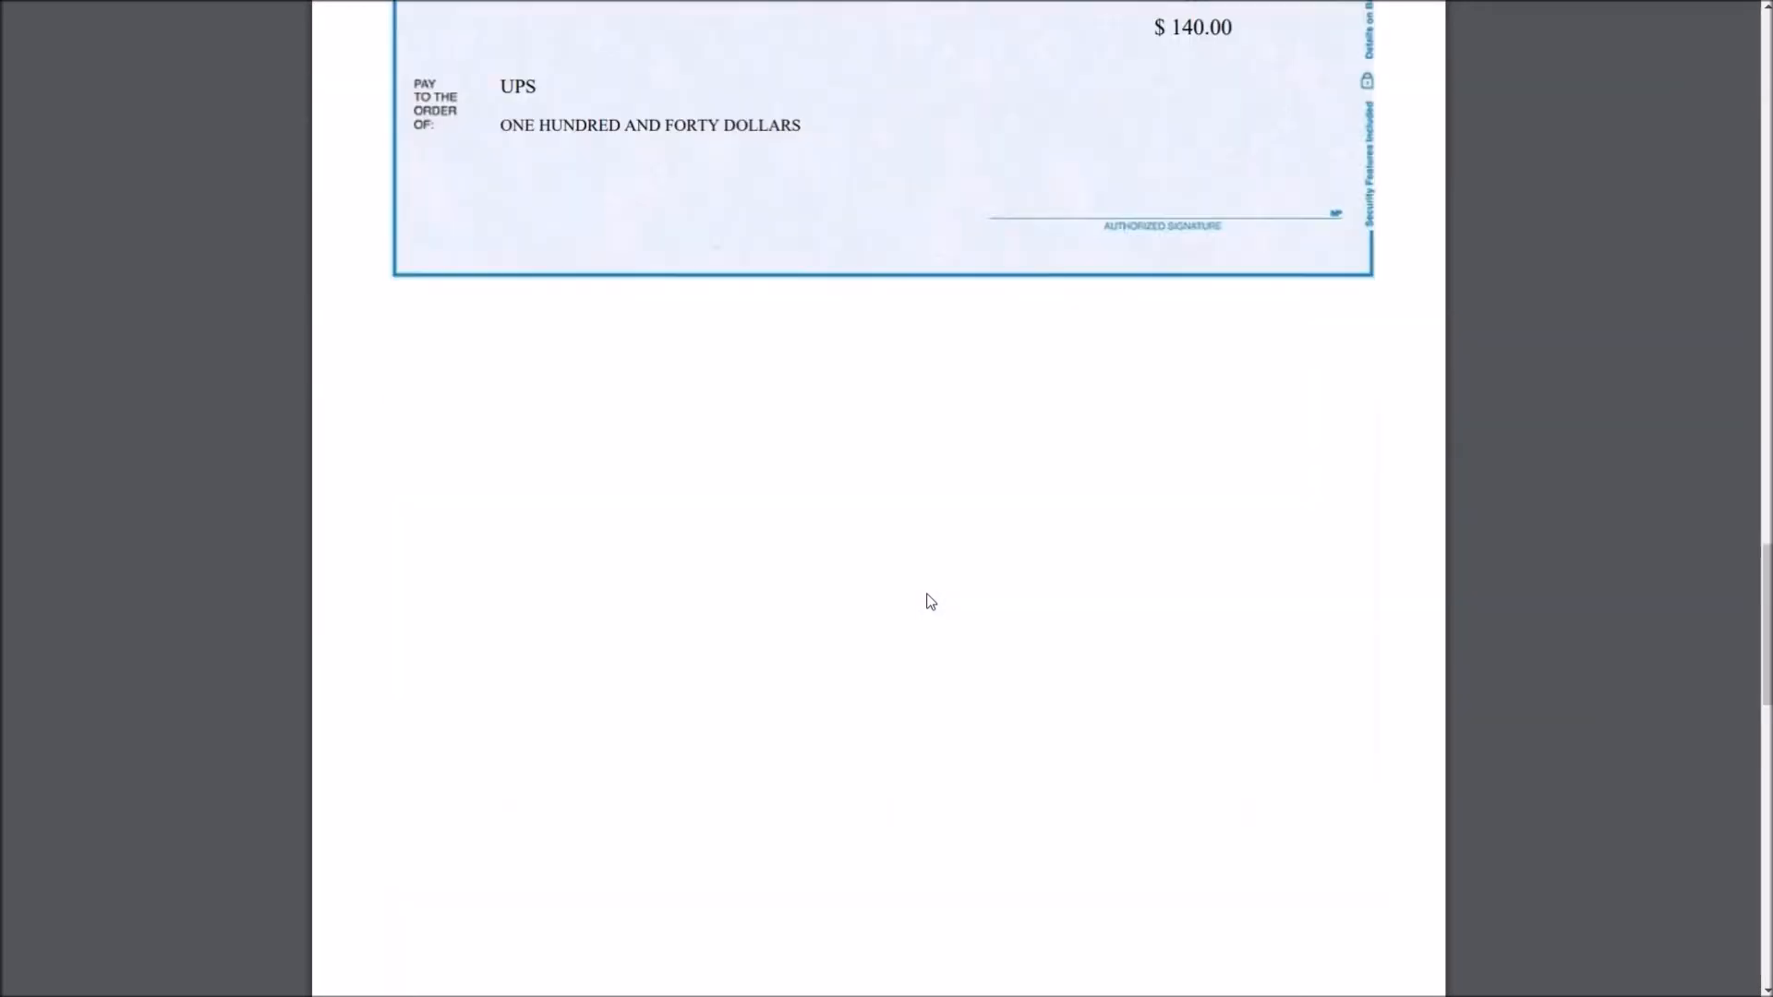
scroll(927, 597, "down", 3)
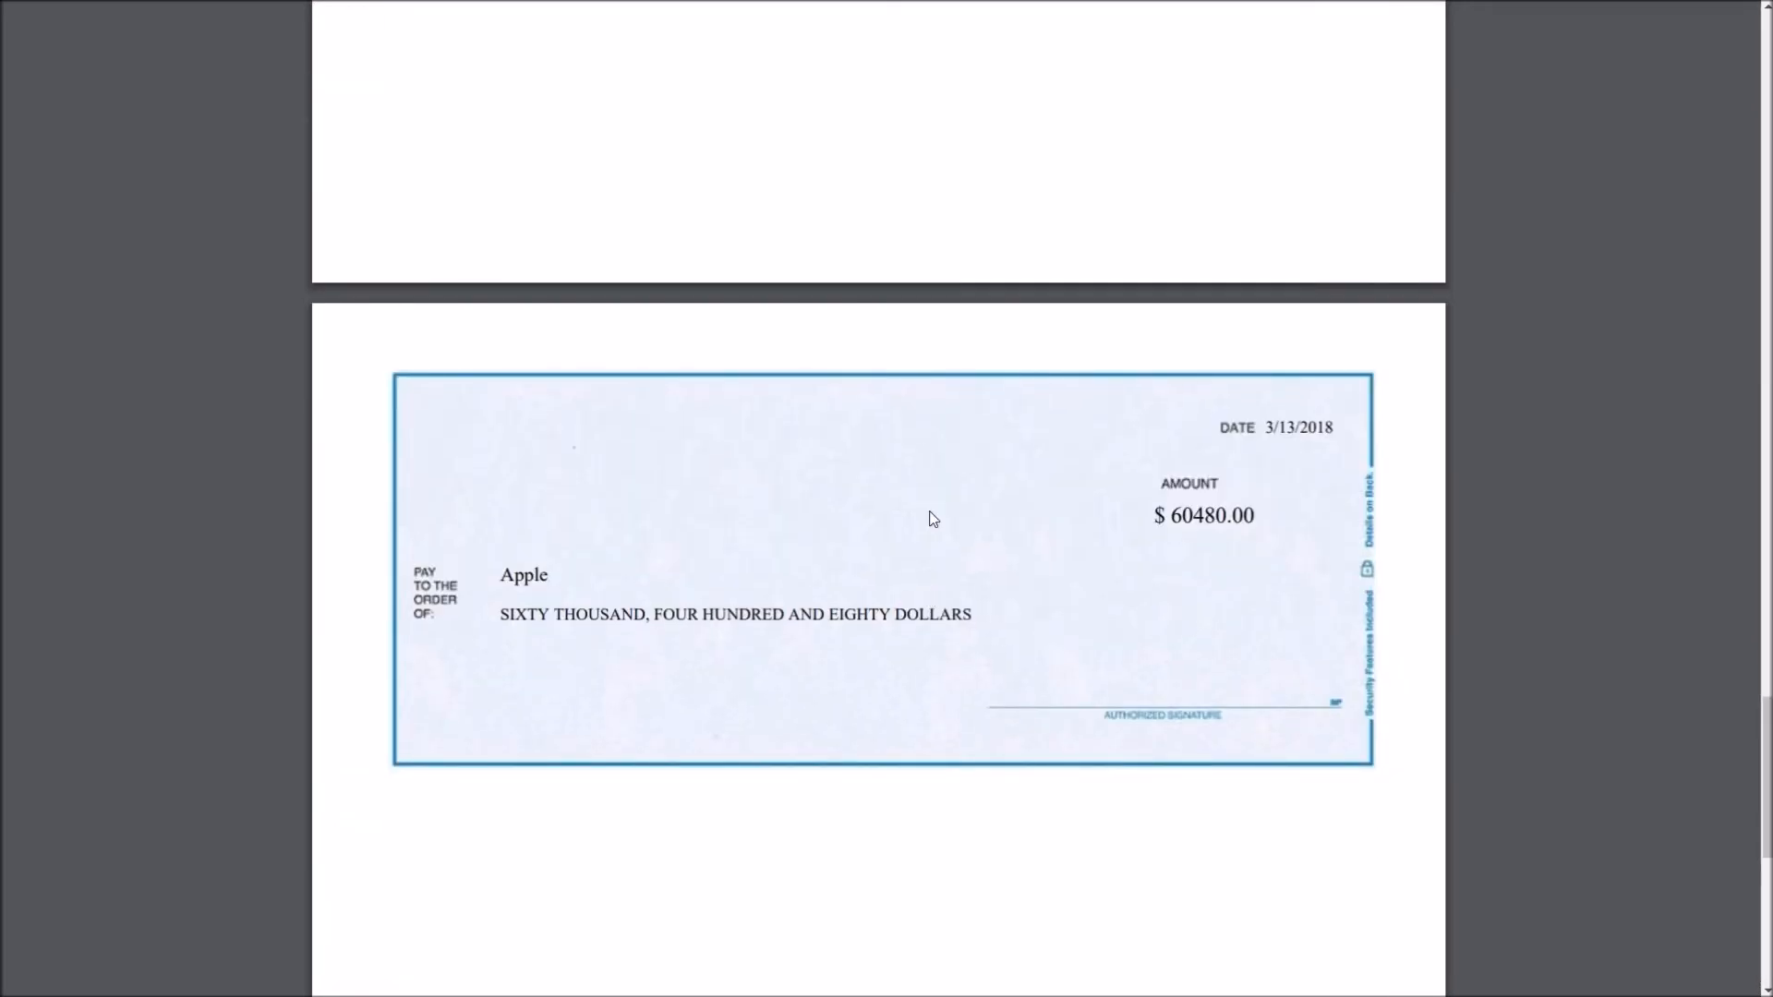
key("Home")
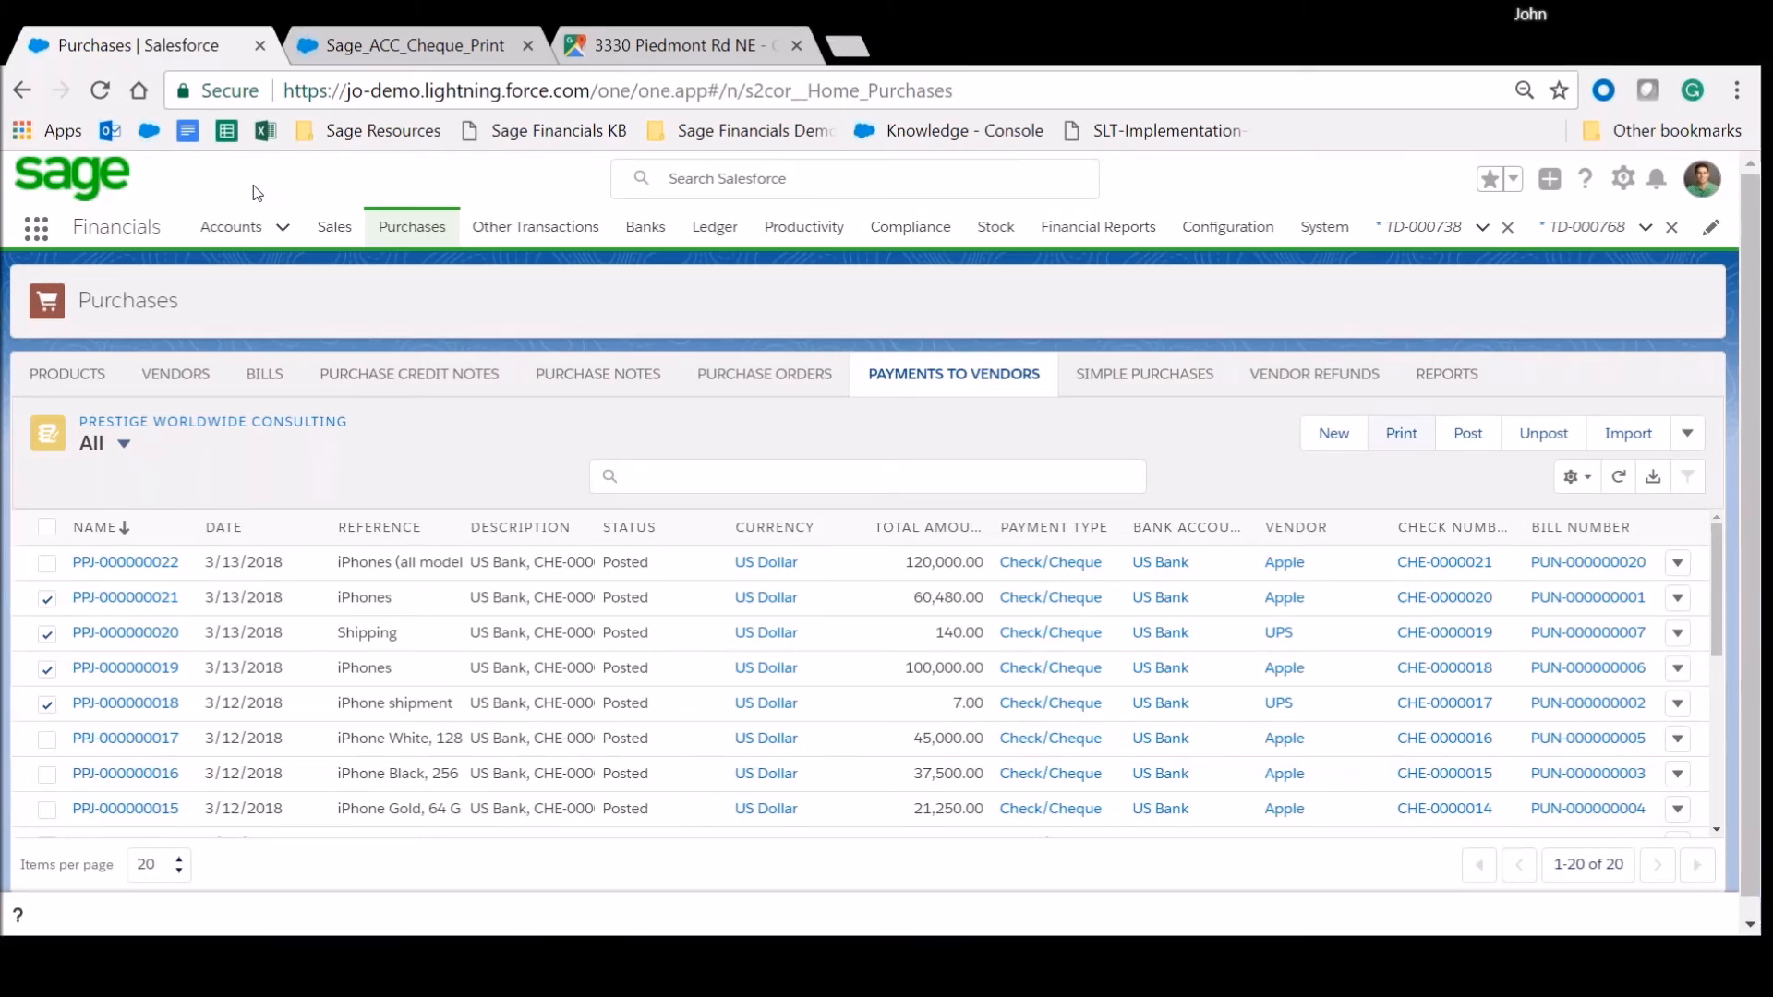
Return to full-screen view and open the employee expense entries in Other Transactions.
key("F11")
left_click(569, 86)
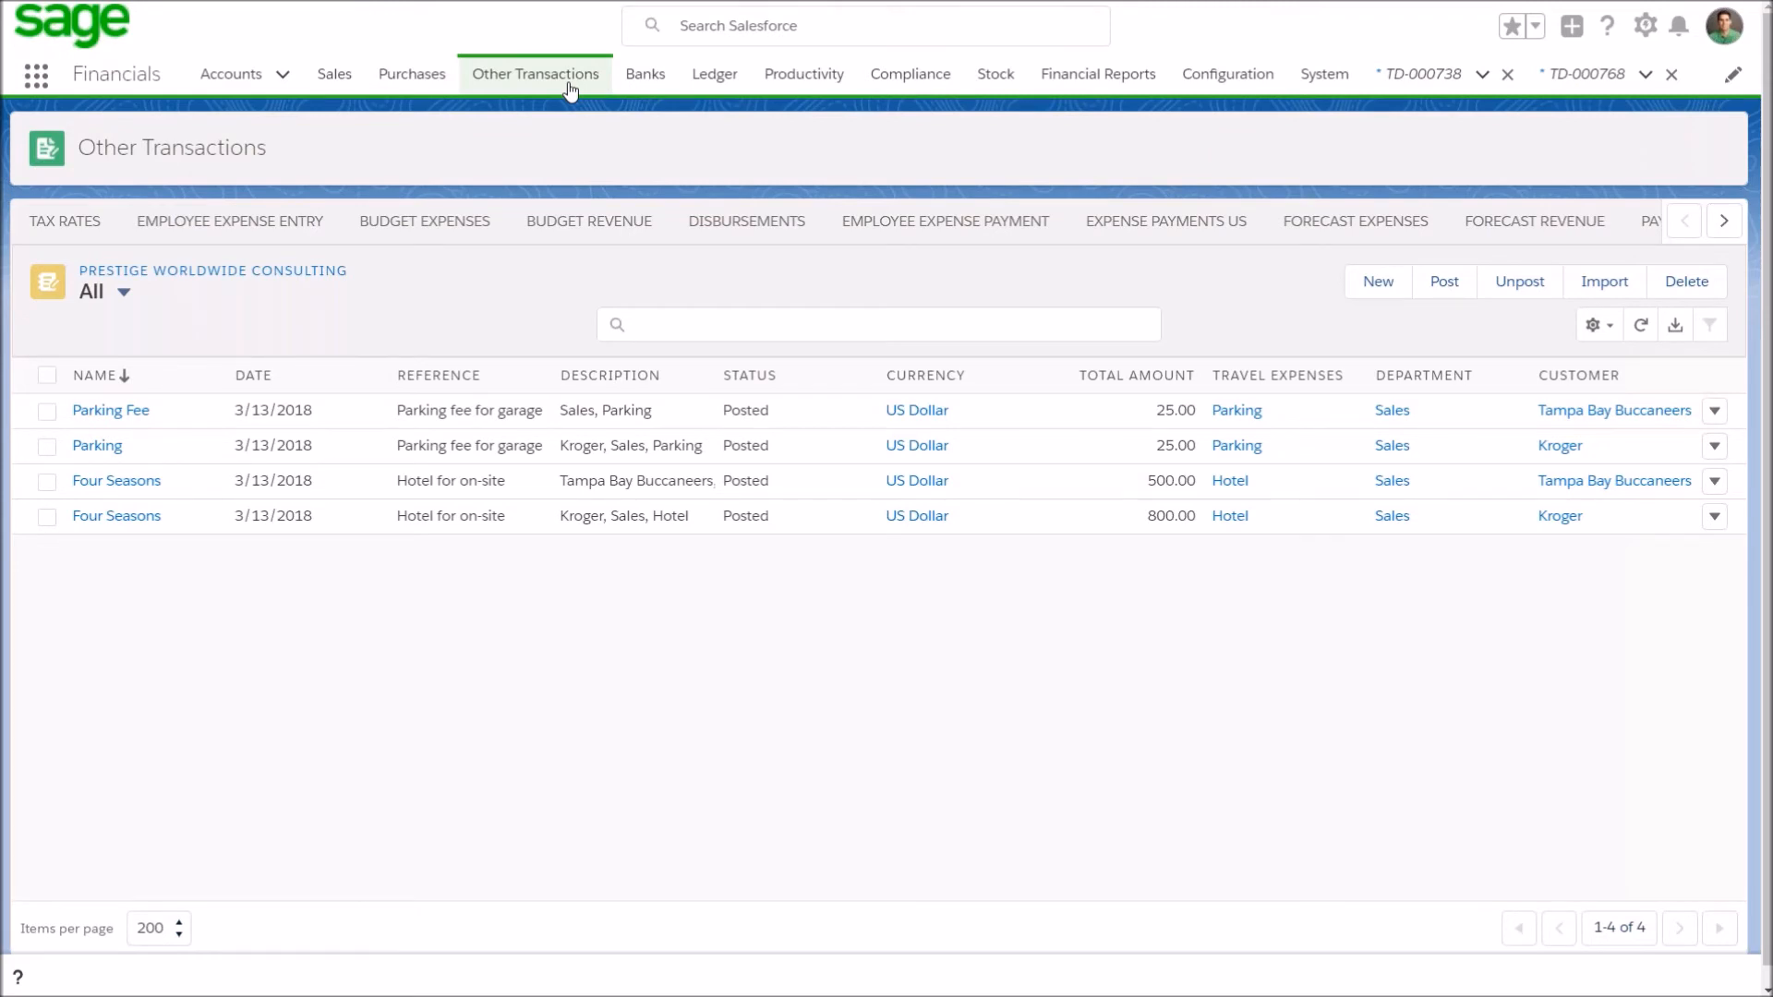
left_click(268, 222)
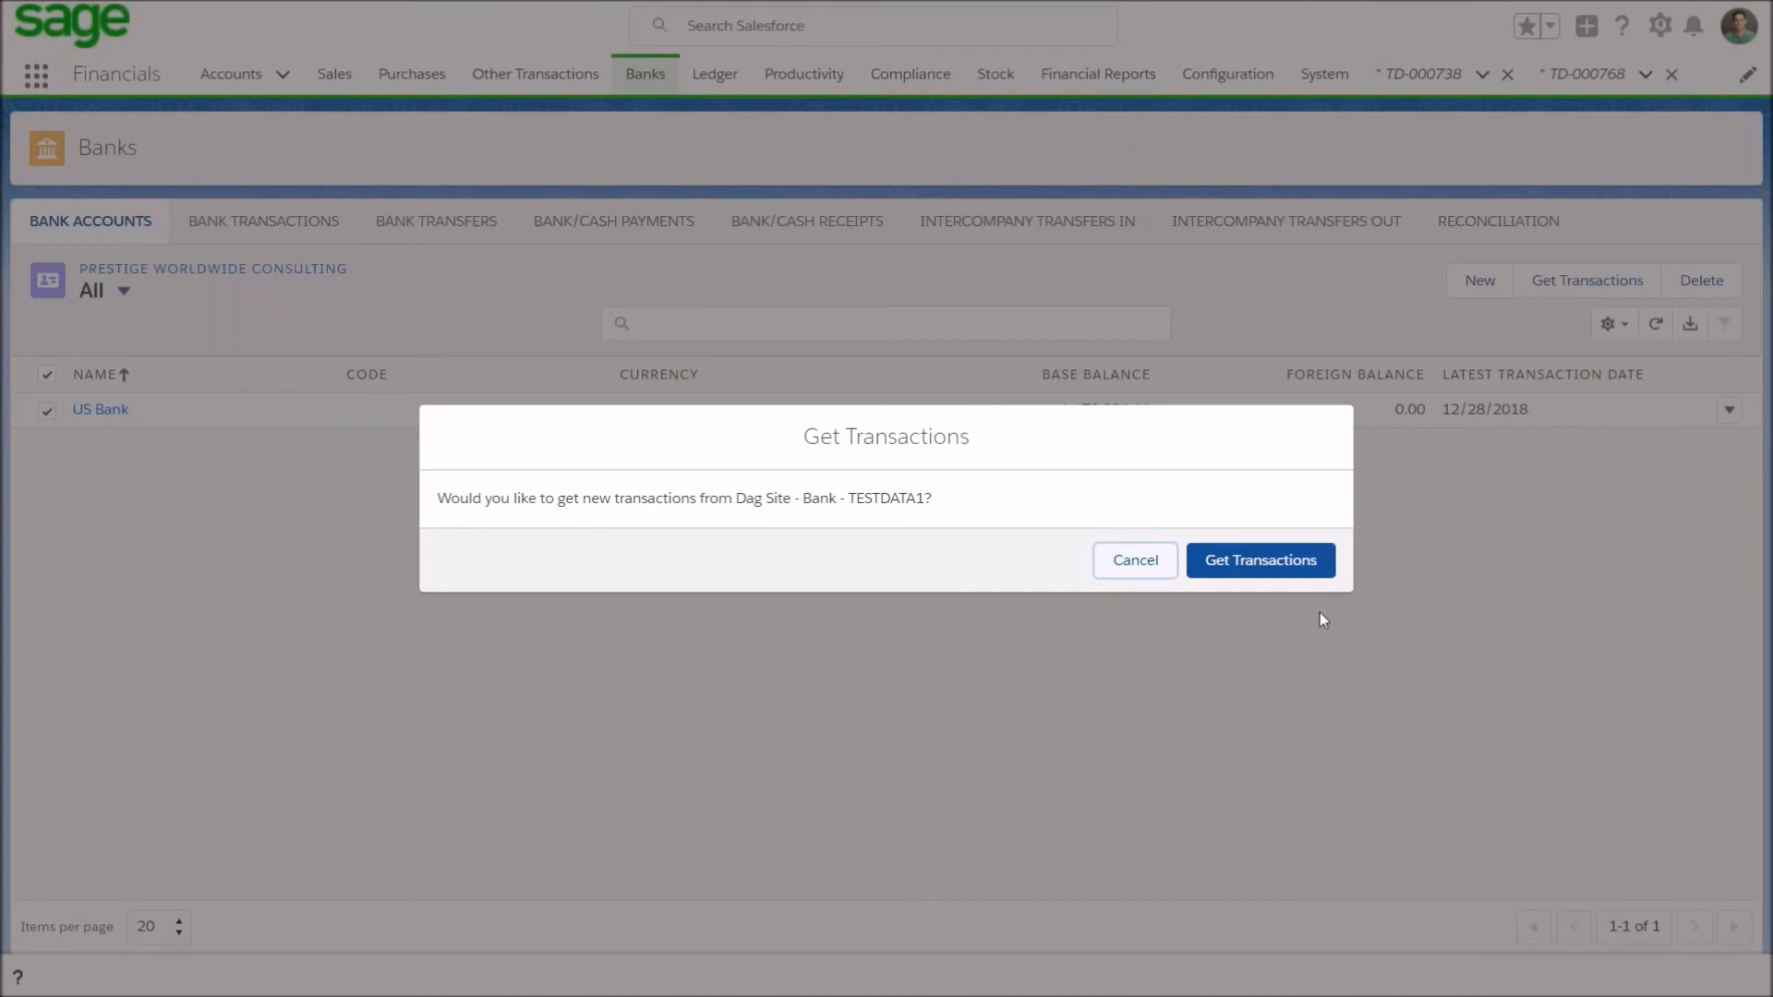
Get new feed transactions for US Bank and load the recently viewed Yodlee - Dag Site - Bank - TESTDATA1 journal.
left_click(1267, 560)
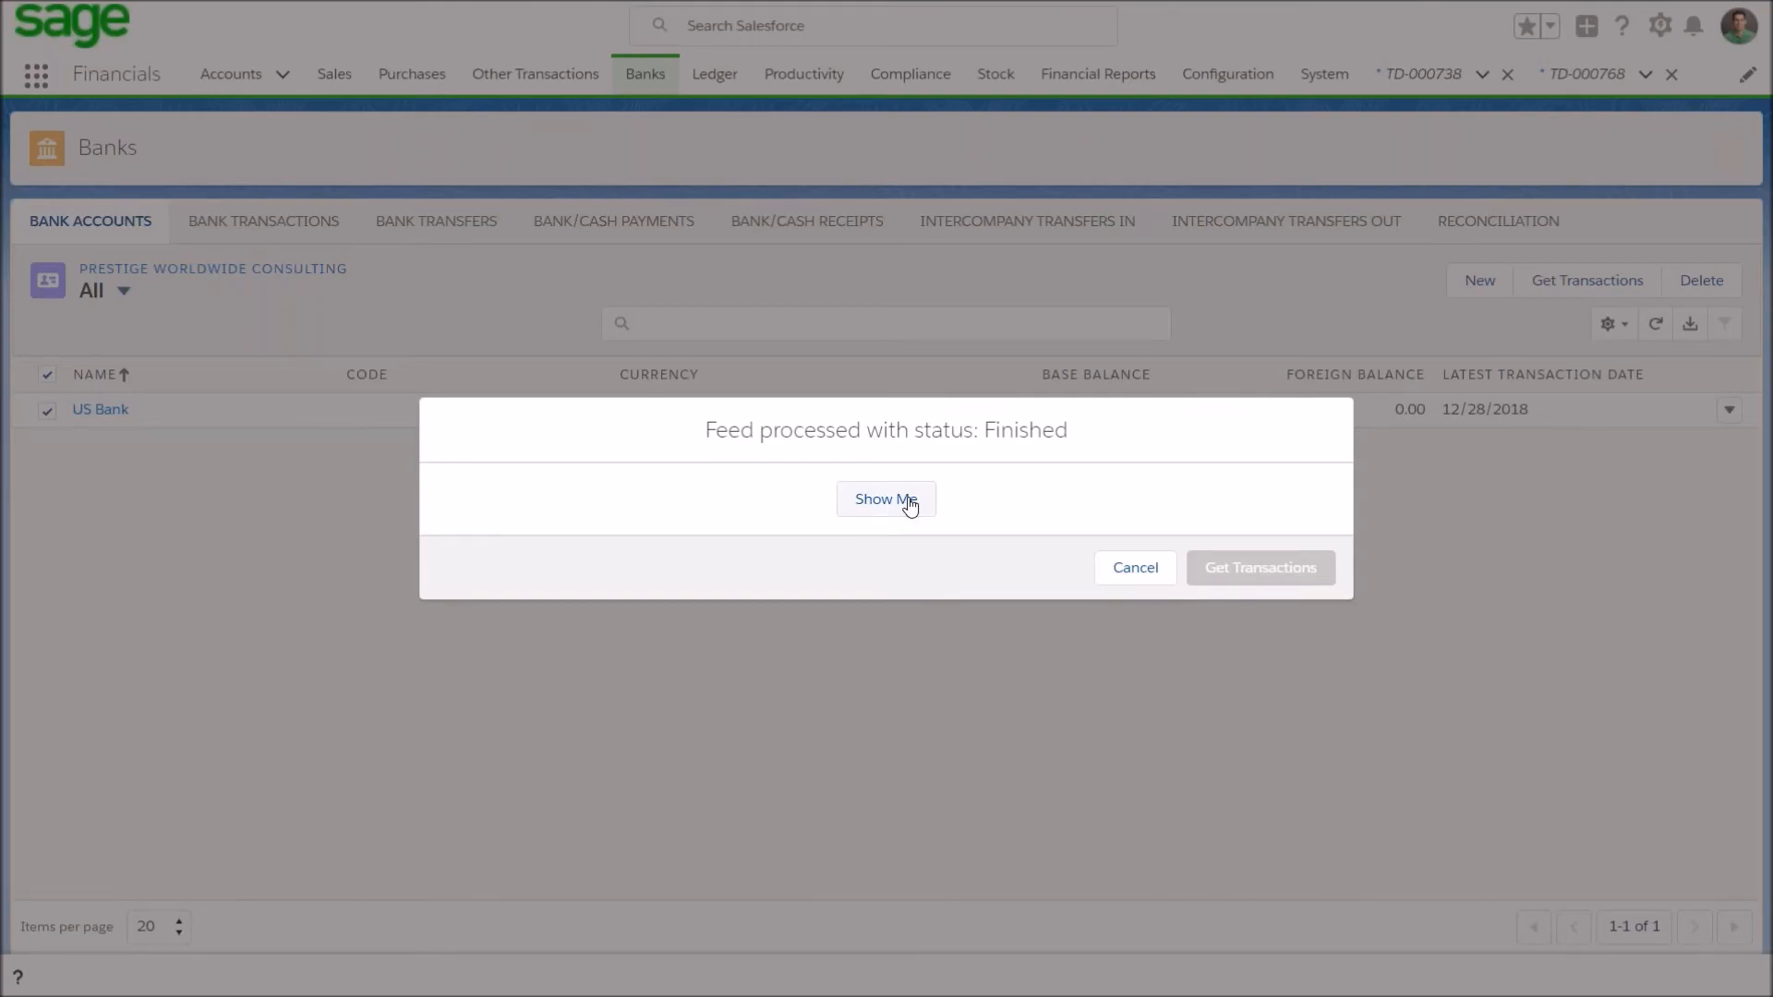
left_click(902, 502)
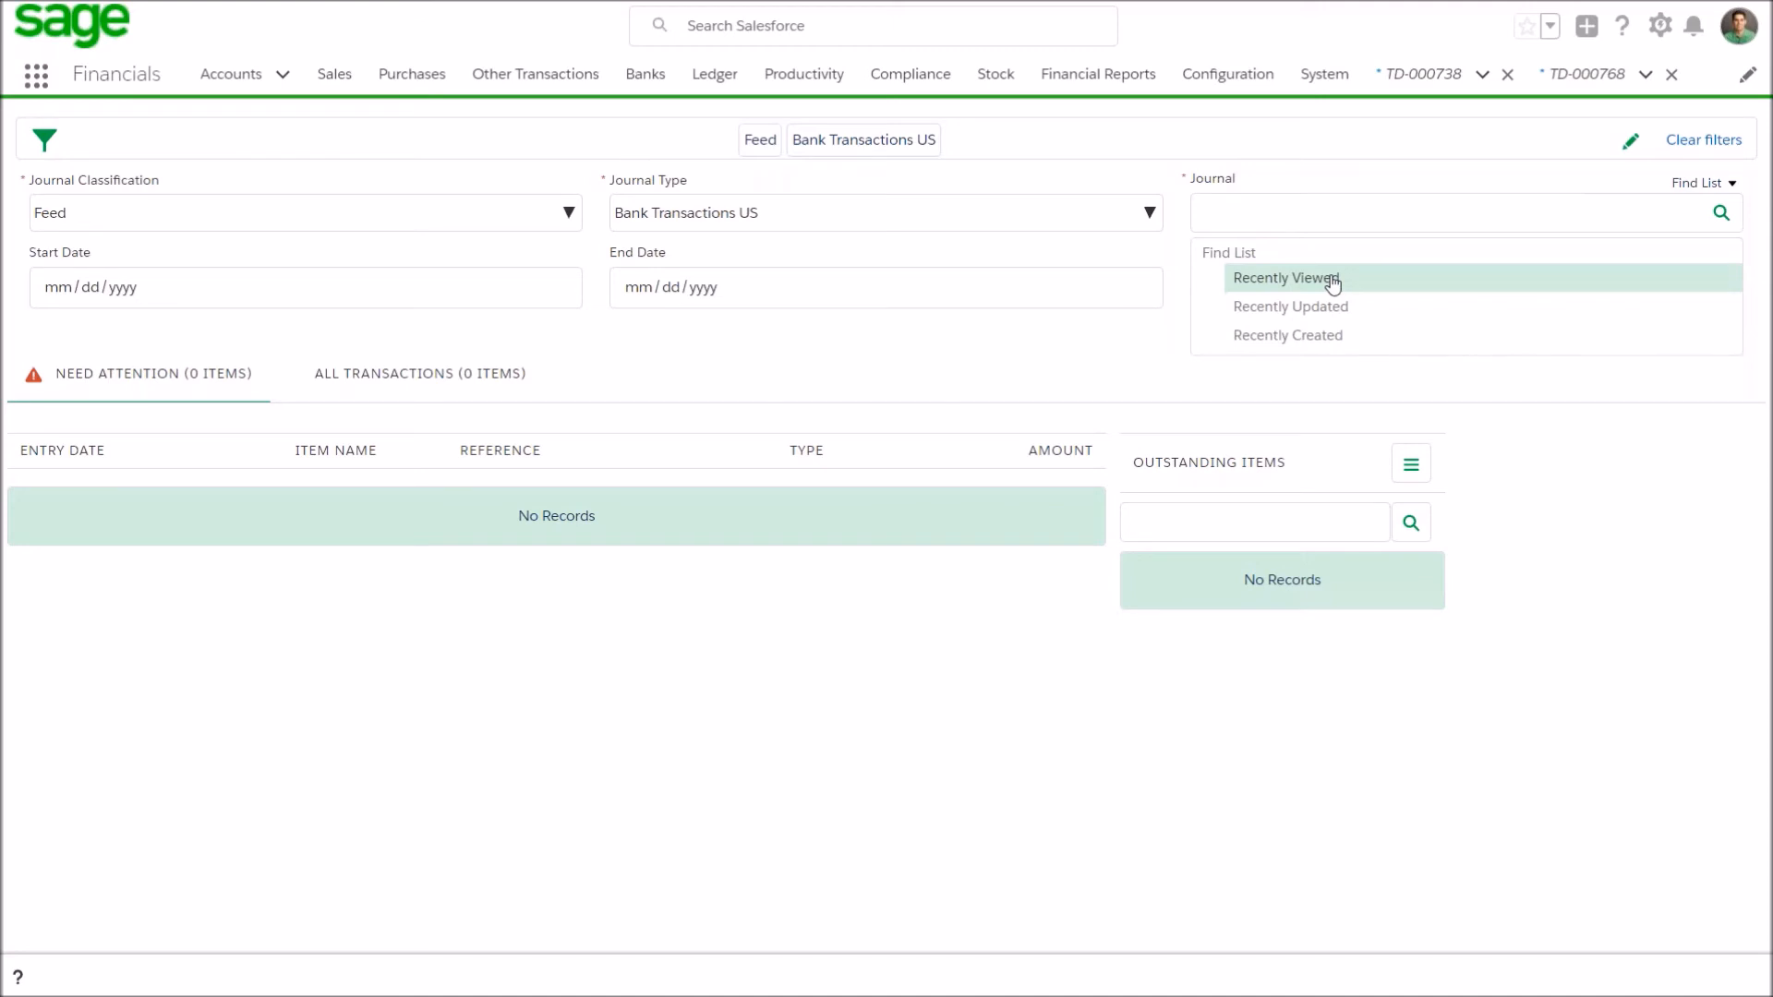
left_click(1332, 280)
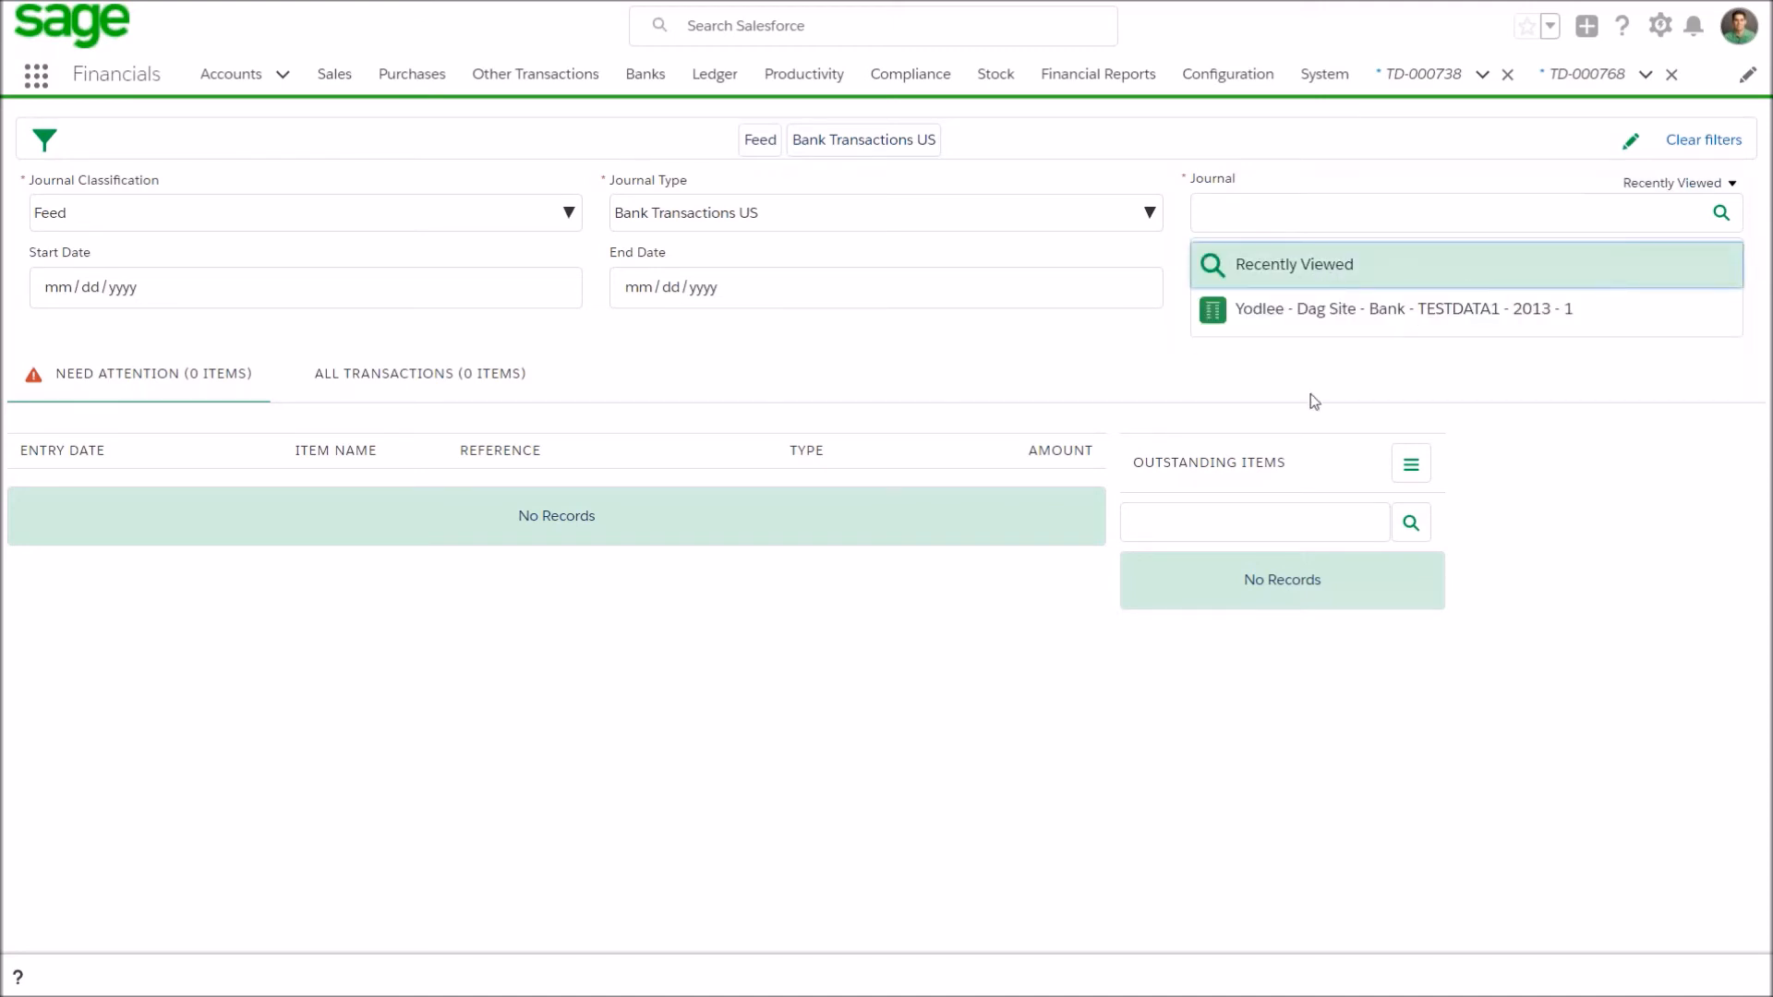
left_click(1311, 318)
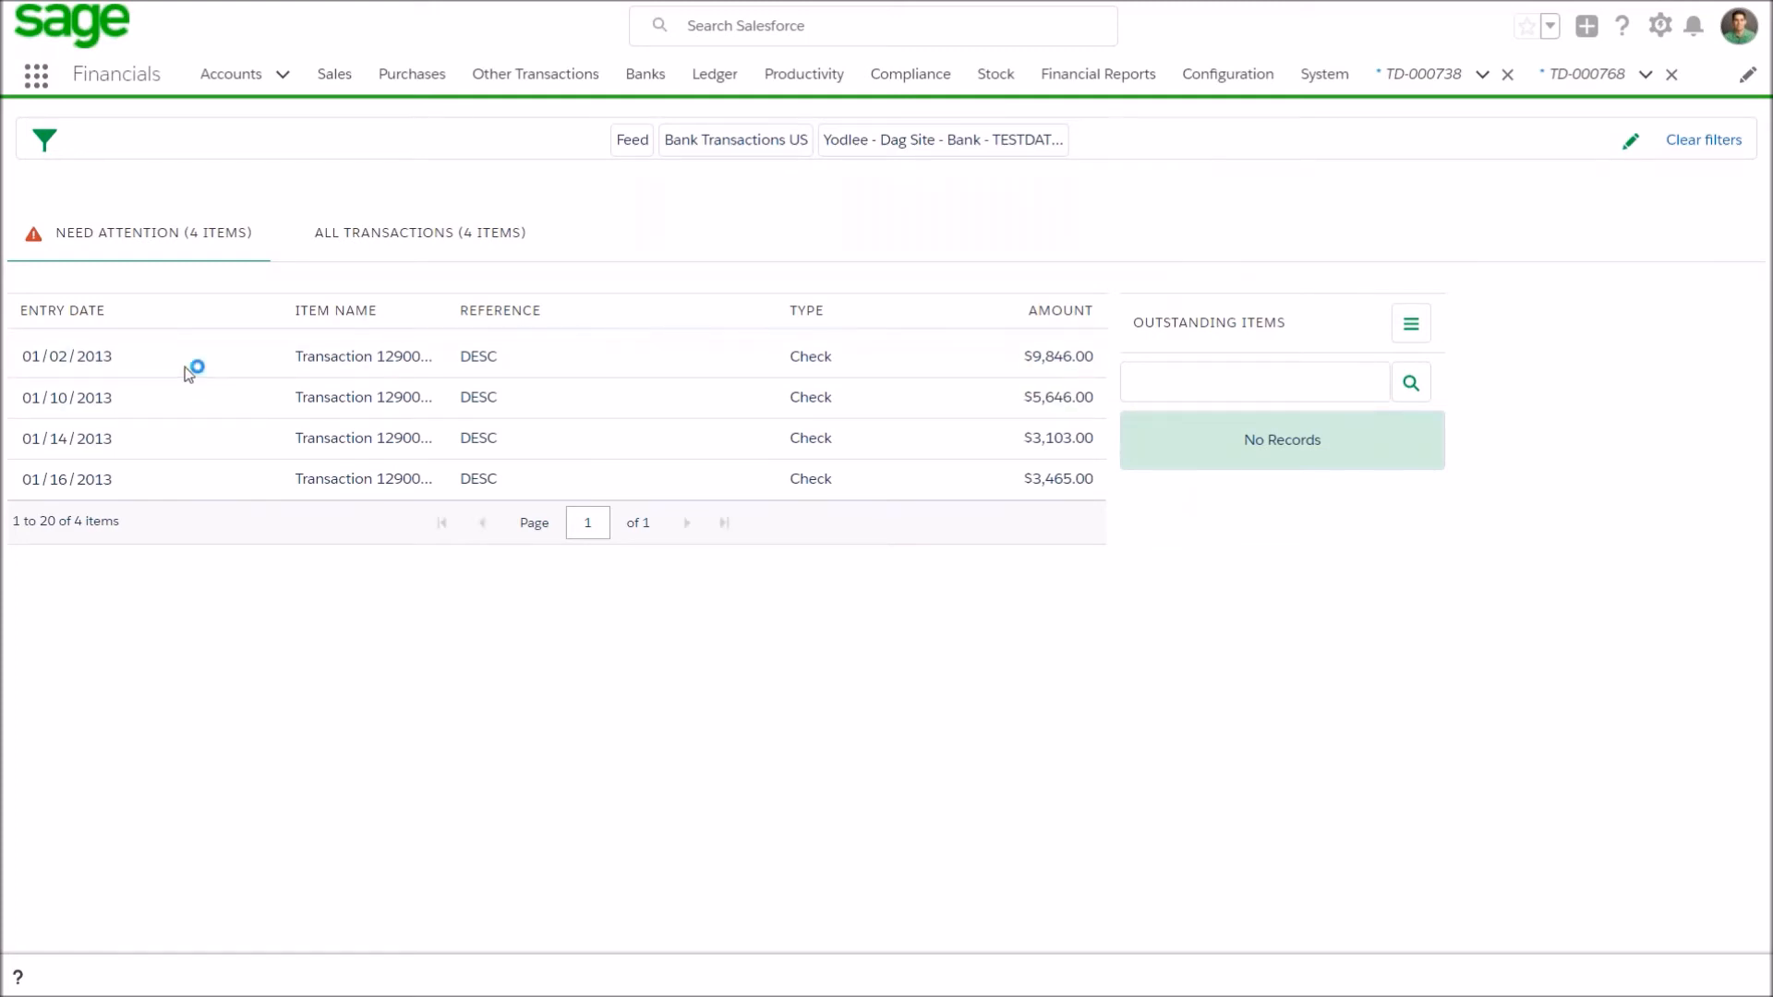
Set the 01/02/2013 bank transaction's type to Customer Receipt and match it to the $7,586.30 and $4,700.00 outstanding sales invoices.
left_click(90, 360)
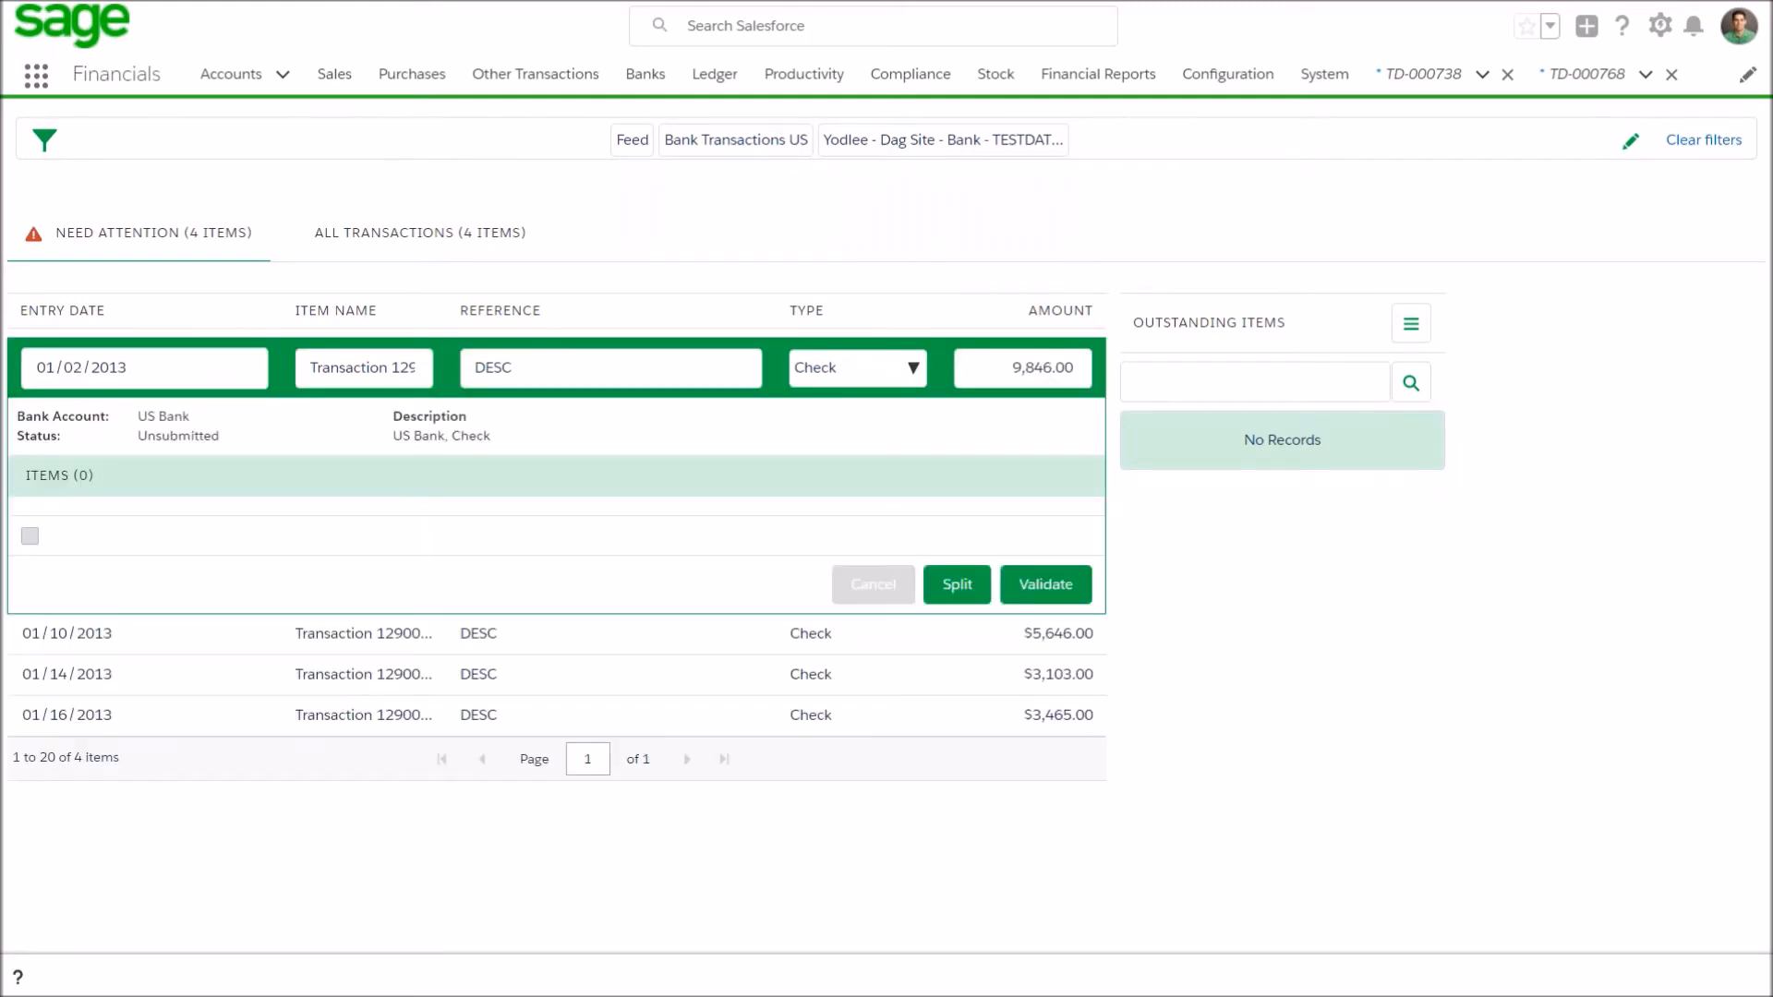
left_click(915, 370)
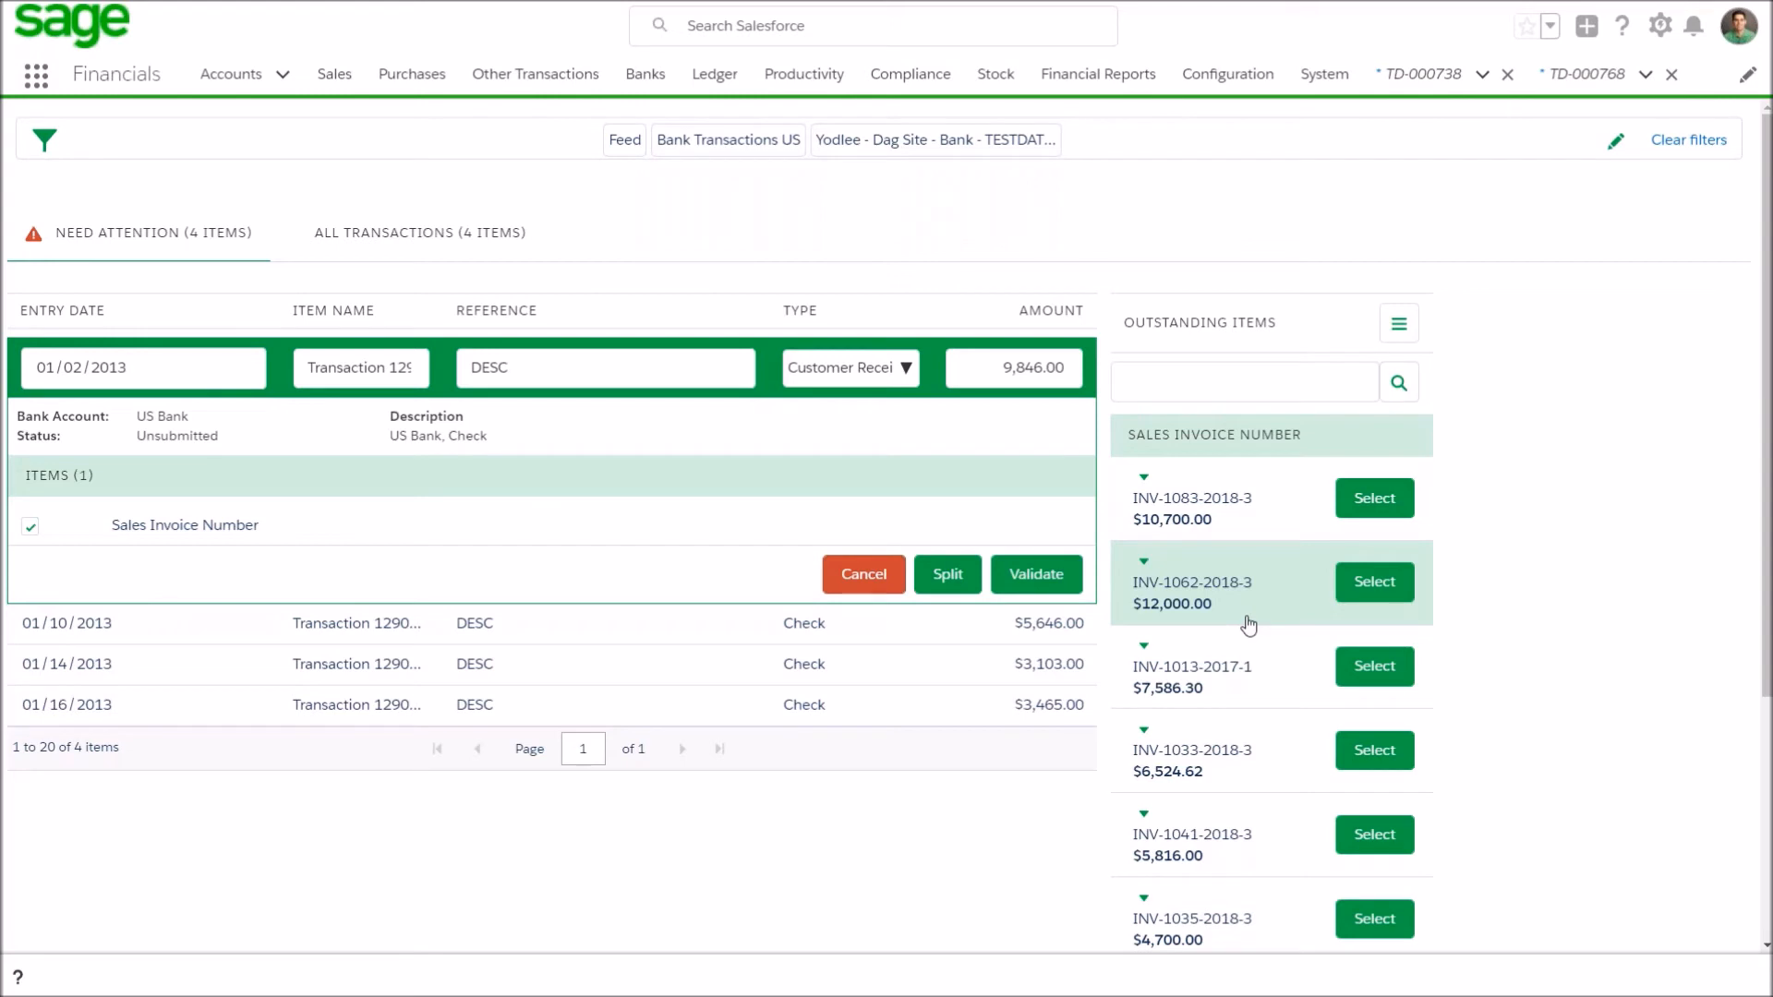
left_click(1376, 672)
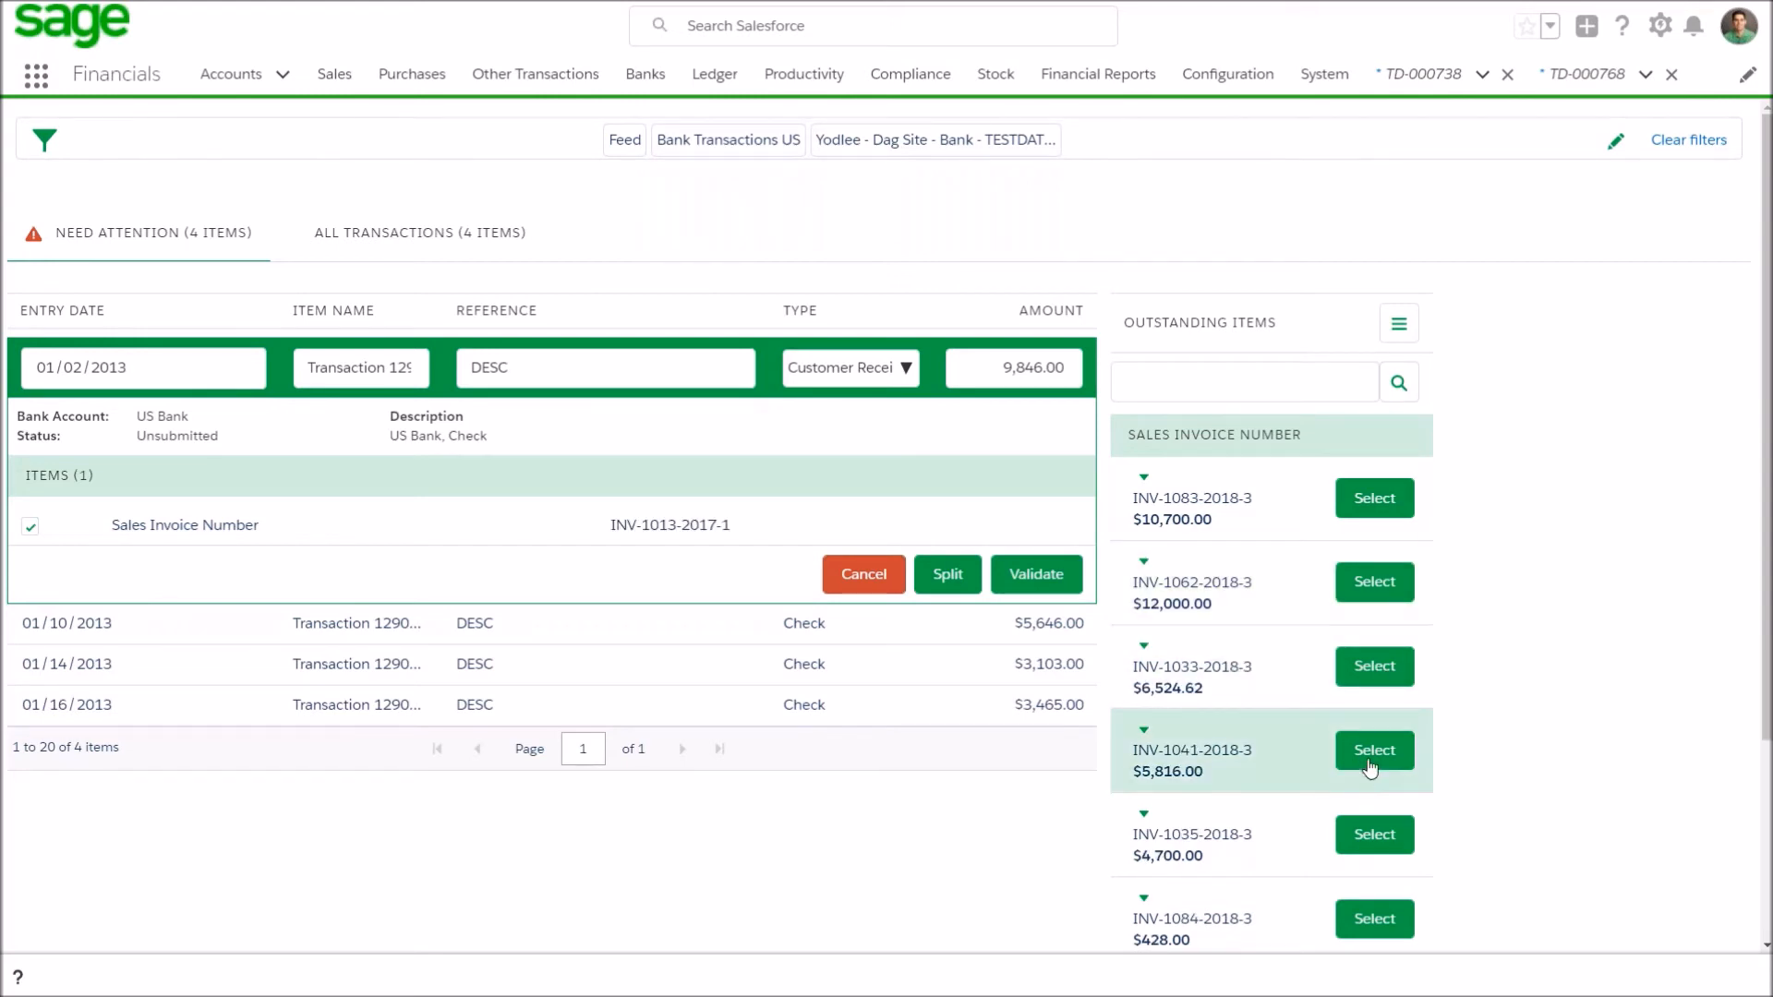
left_click(1376, 841)
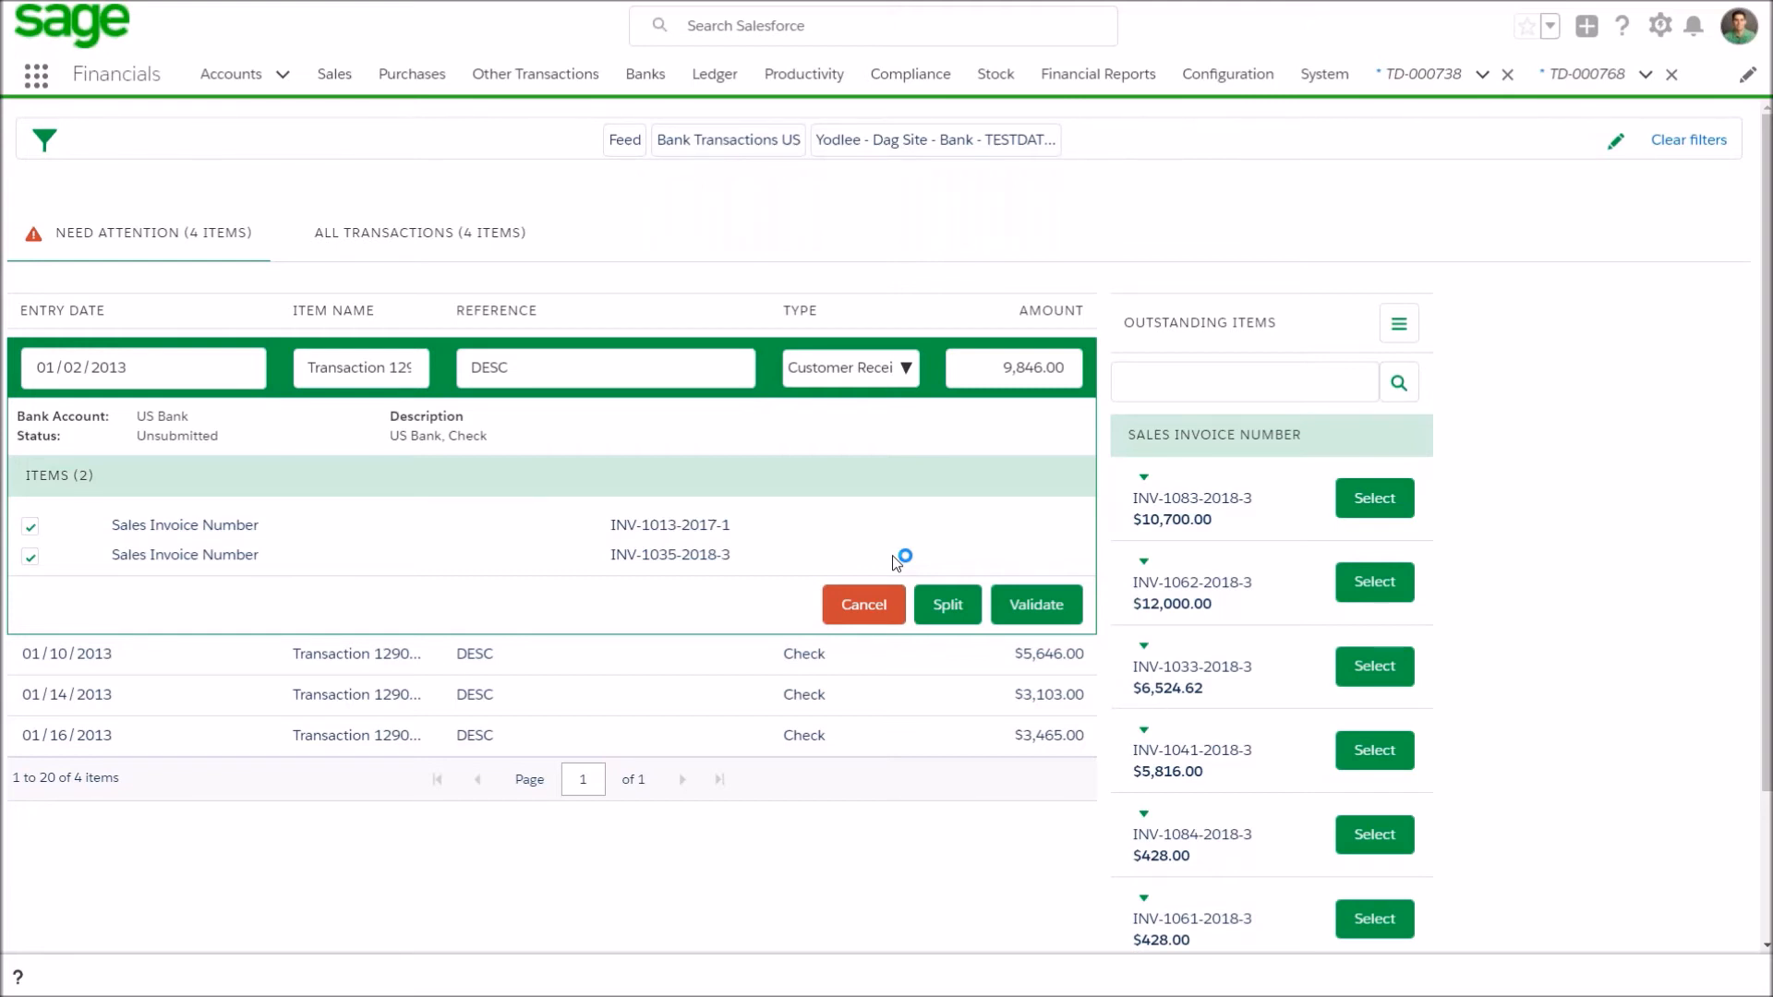
Open the Stock area and look through its list of stock reports.
left_click(996, 76)
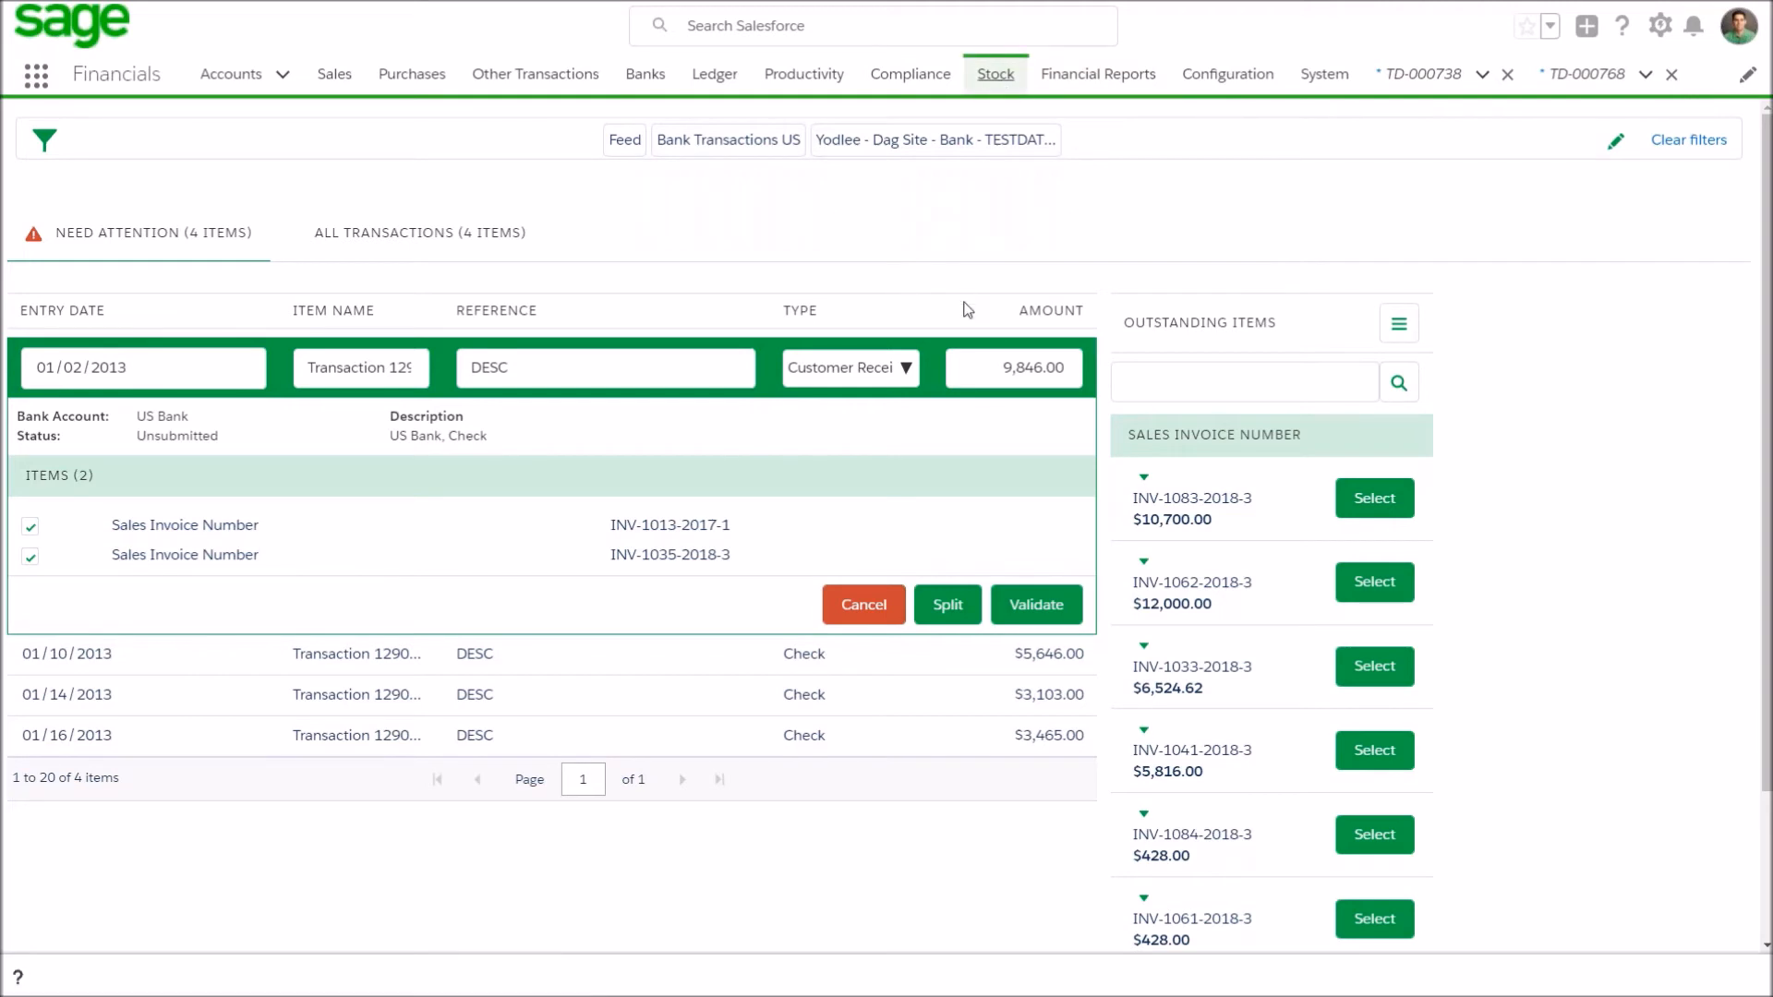
left_click(994, 79)
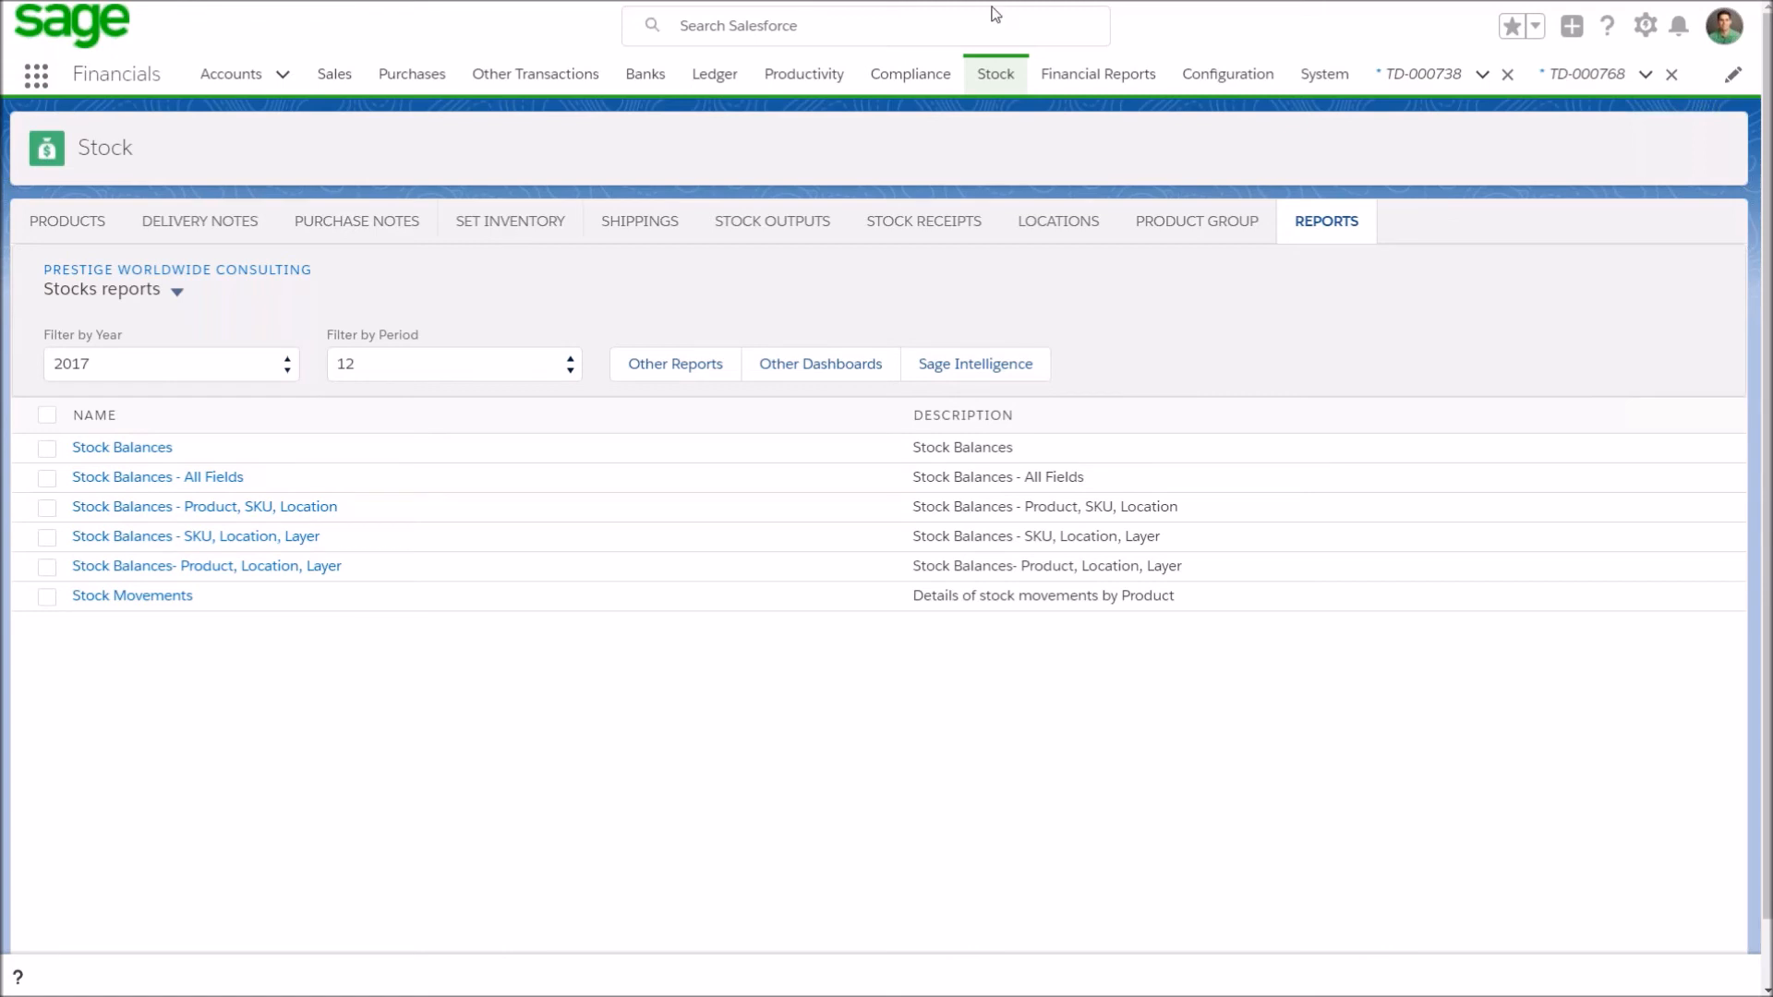
Open and review the US Balance Sheet and US Profit & Loss reports for period 12 of financial year 2017.
left_click(1080, 79)
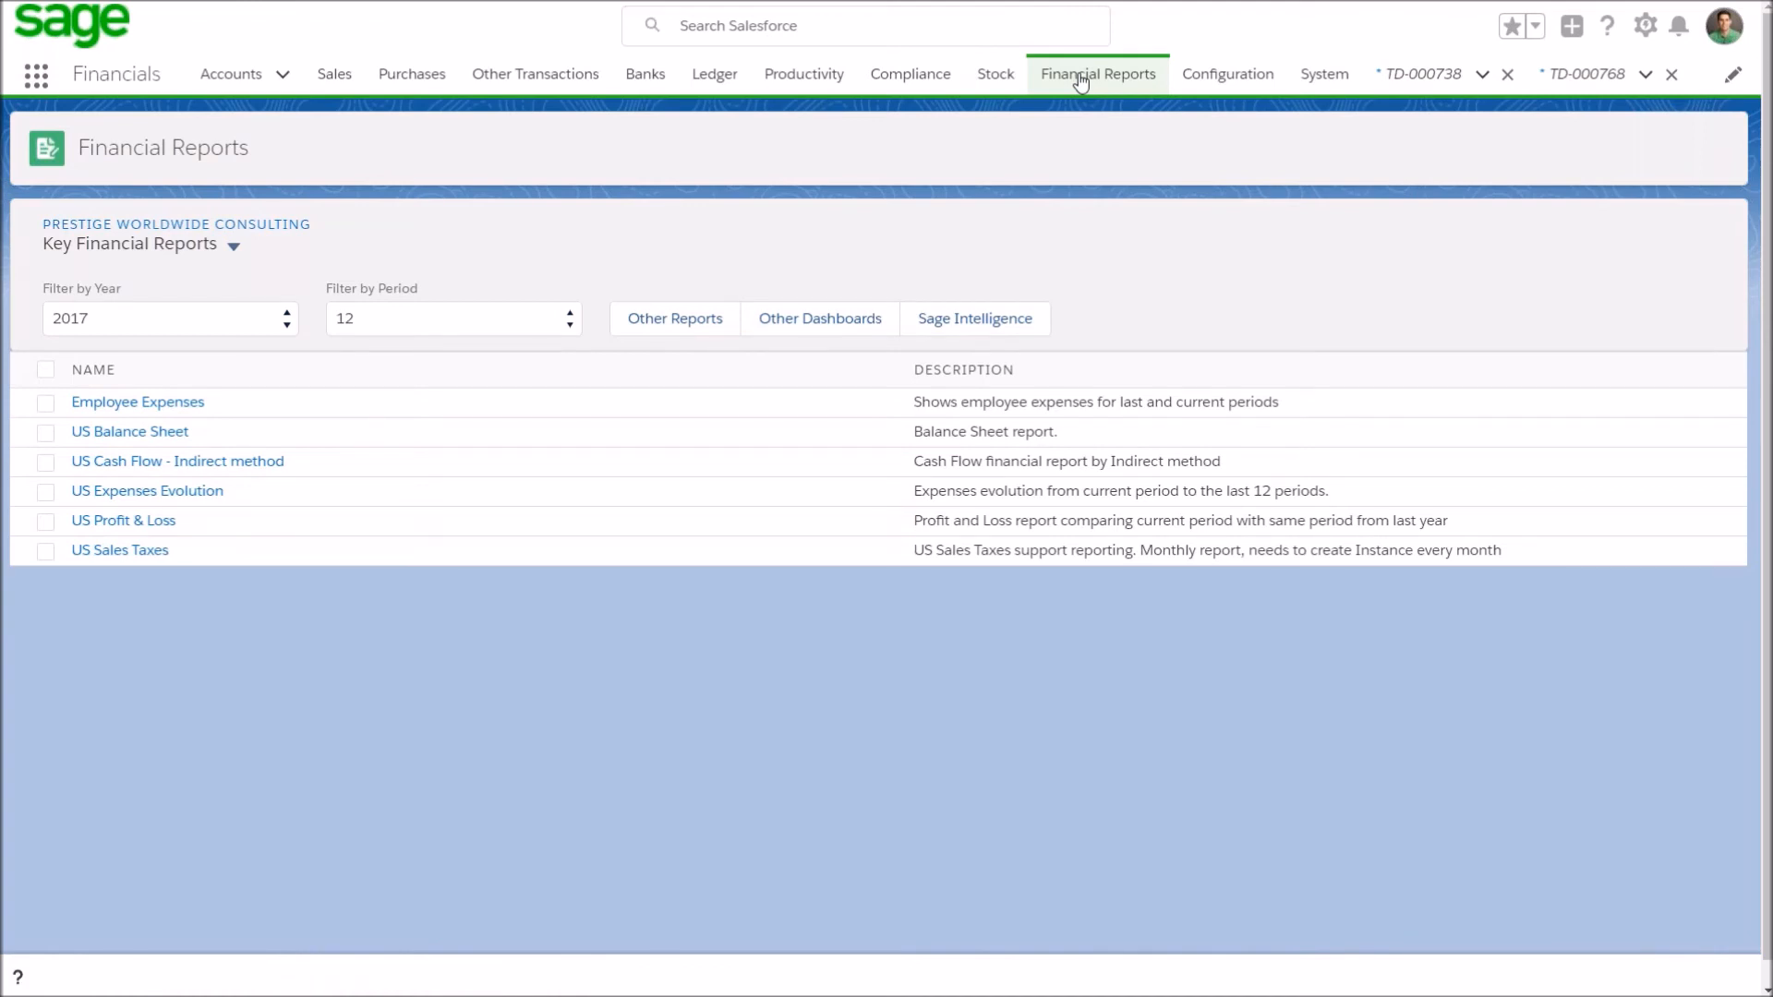
left_click(129, 431)
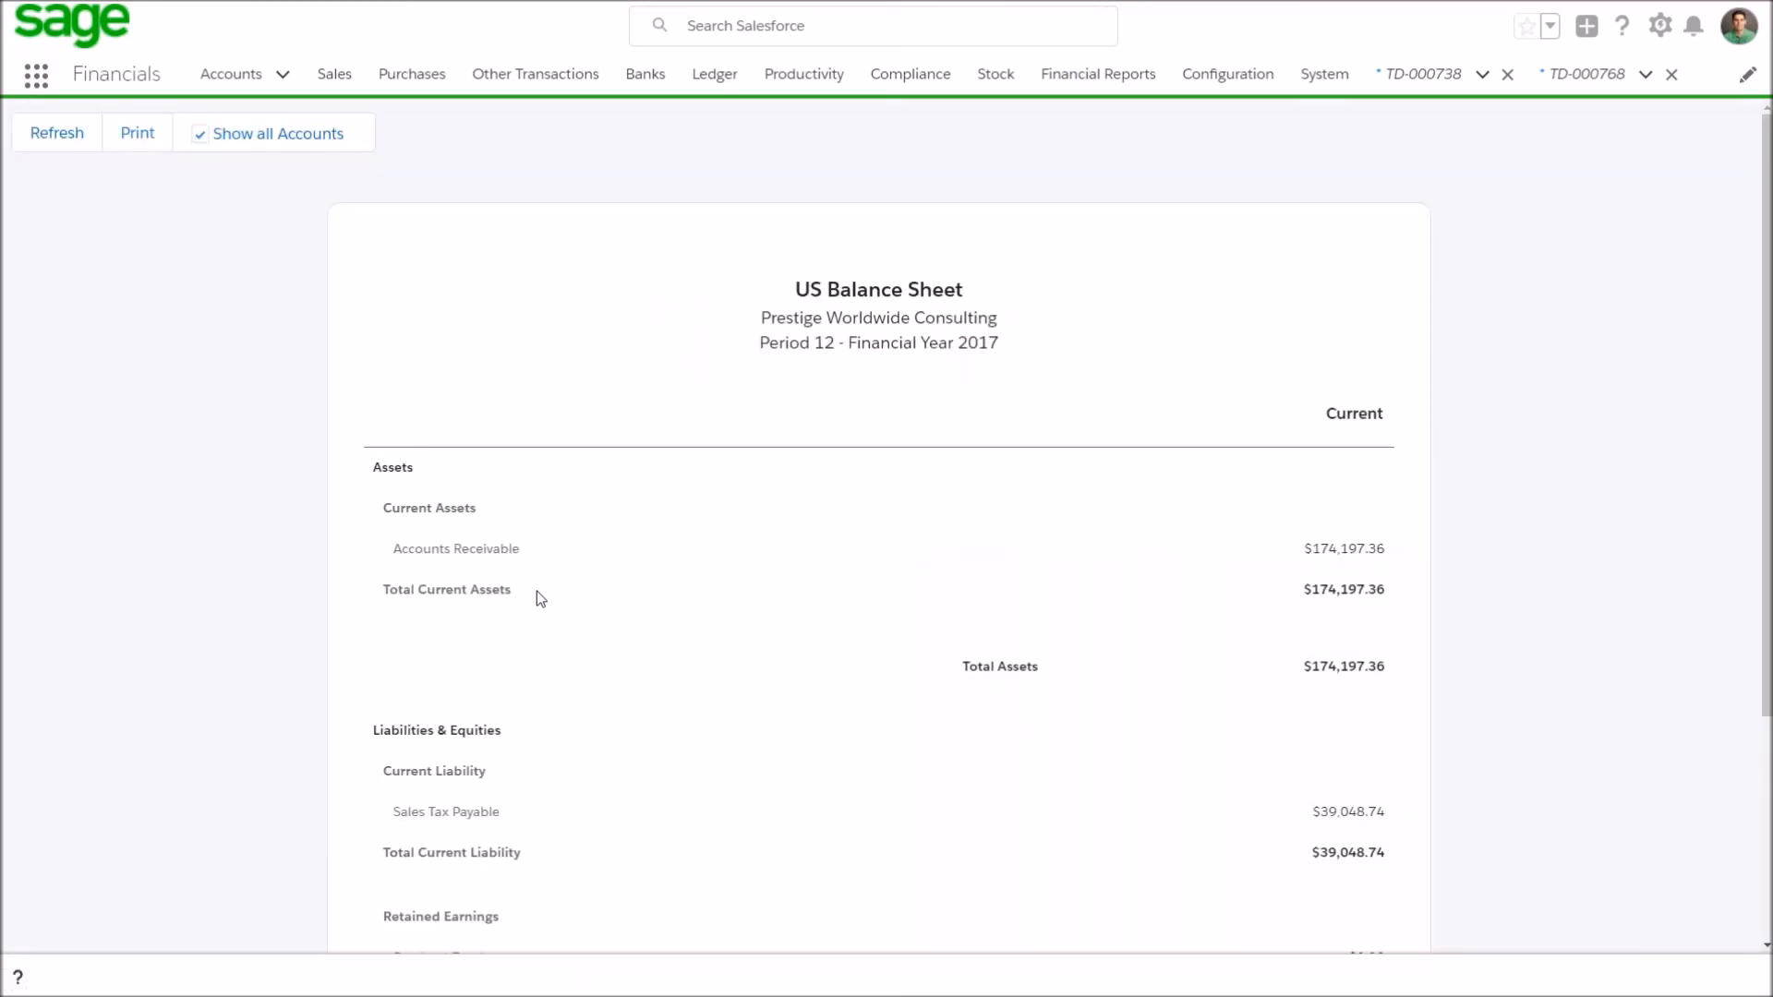
scroll(538, 592, "down", 3)
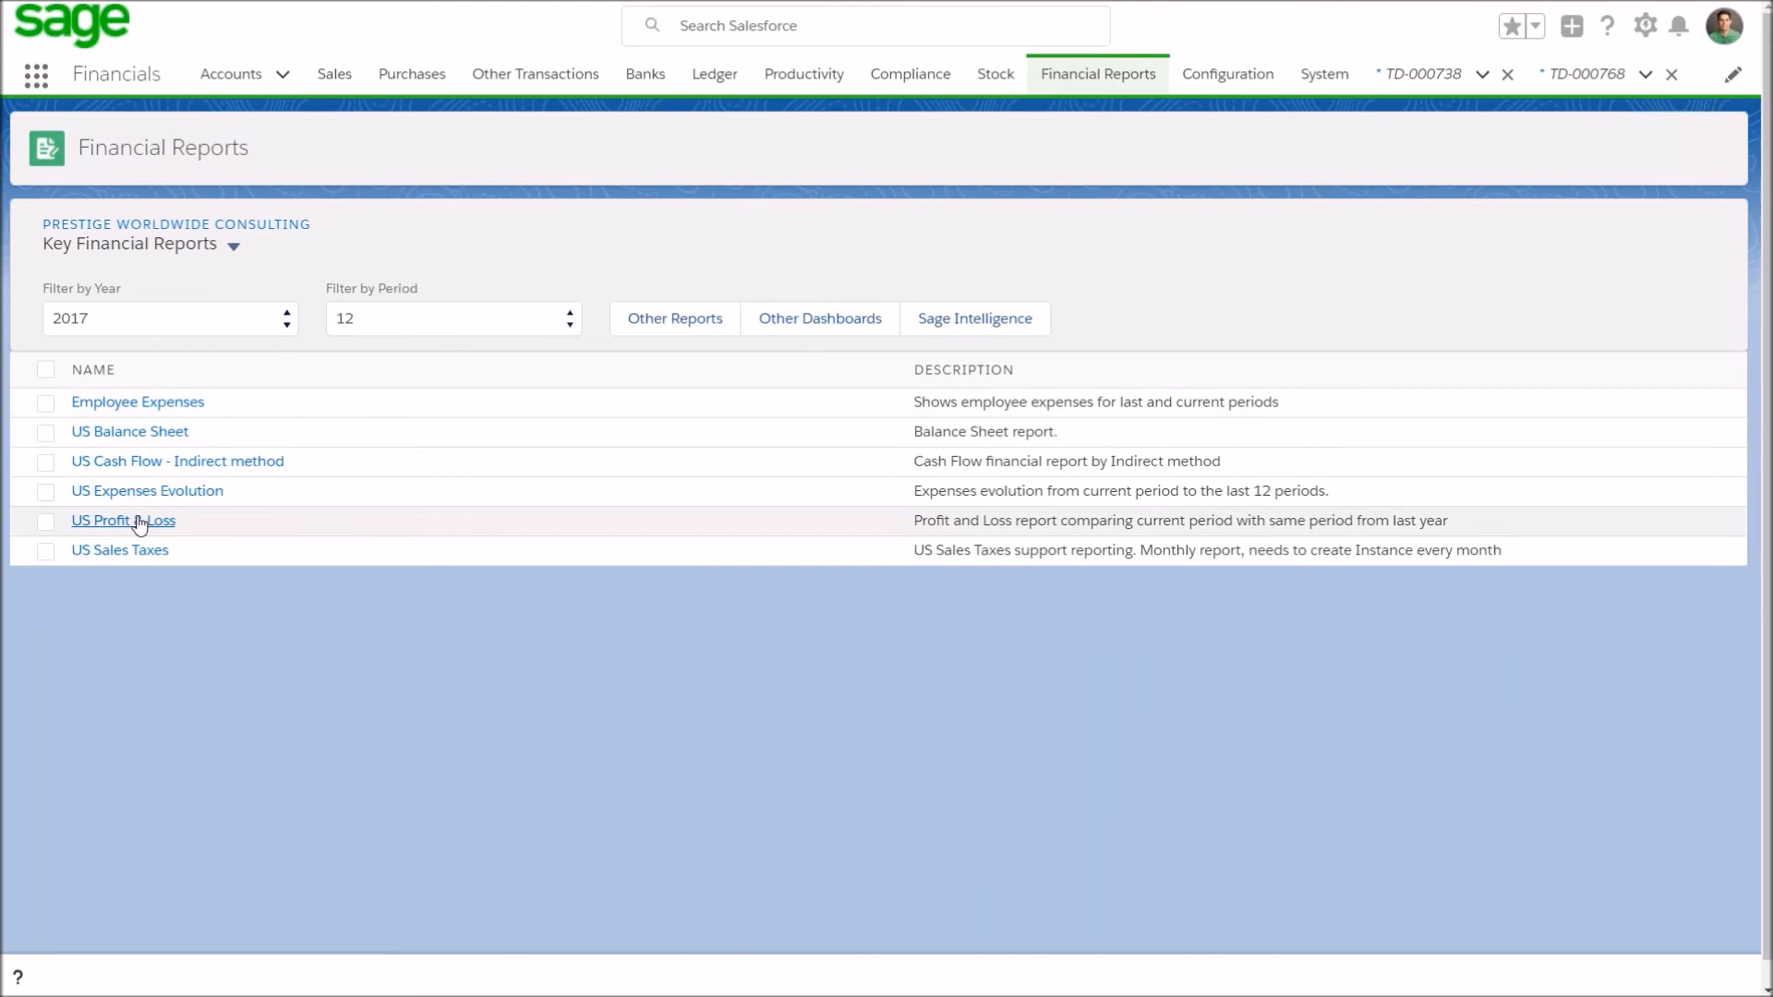
left_click(139, 522)
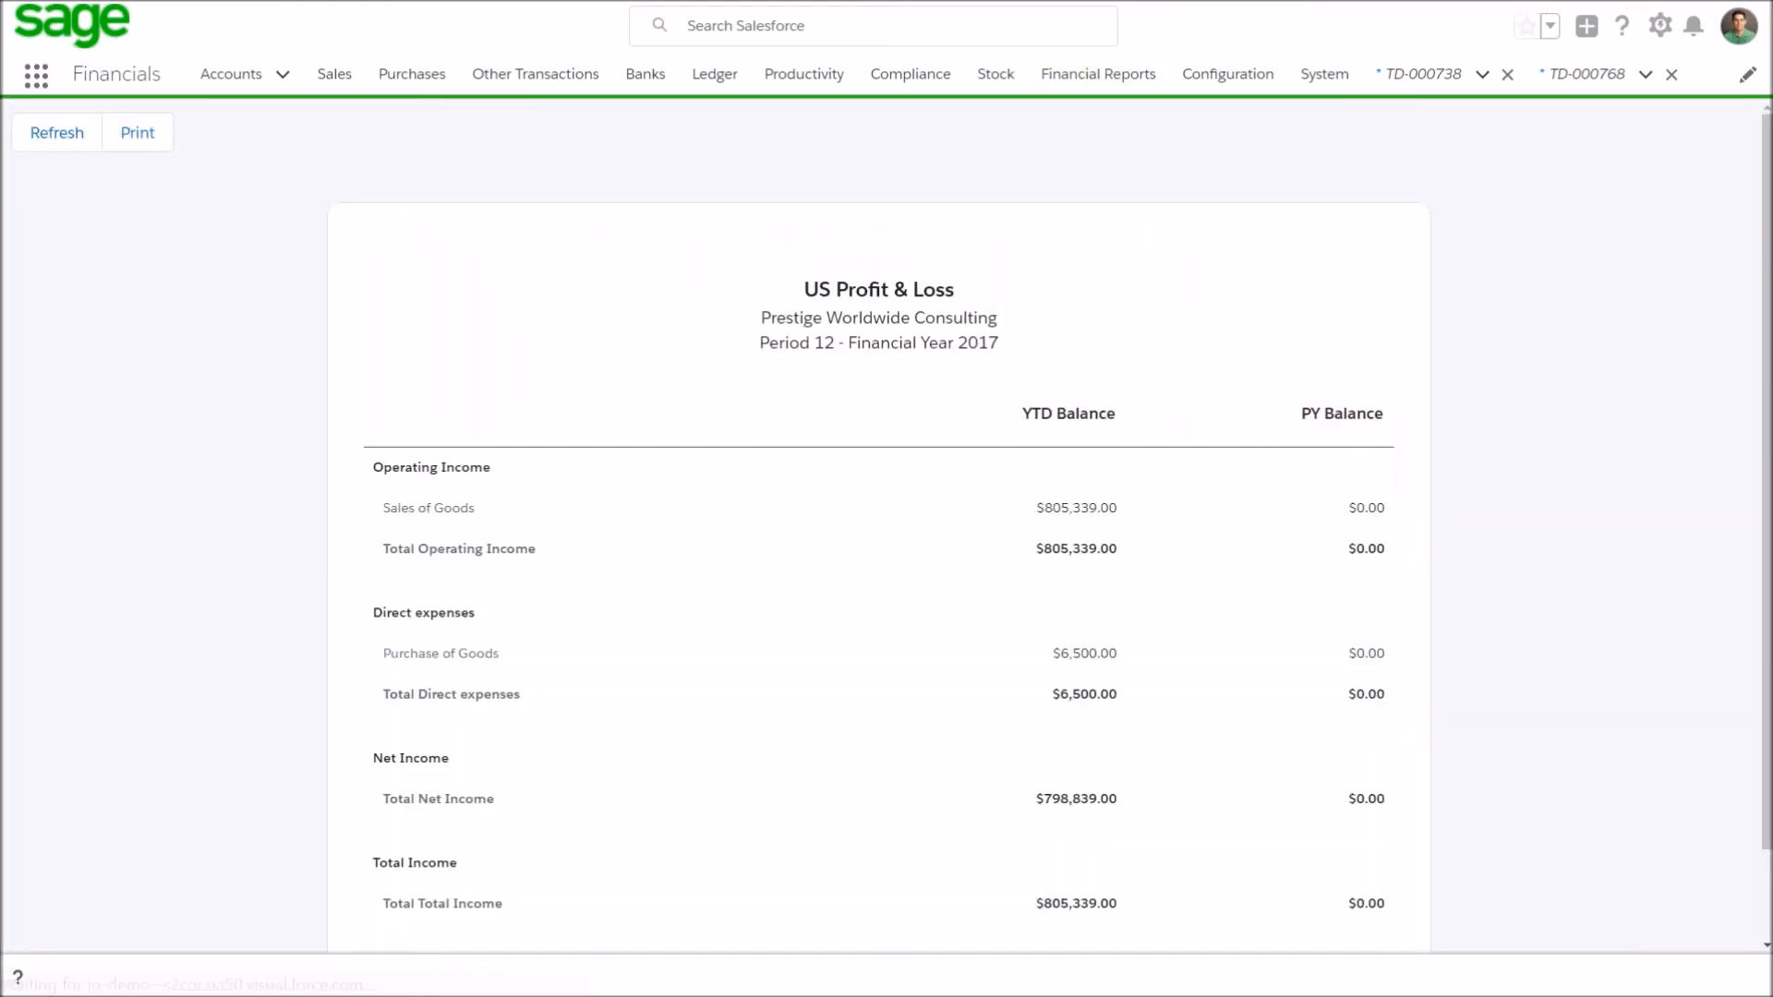
scroll(877, 526, "down", 1)
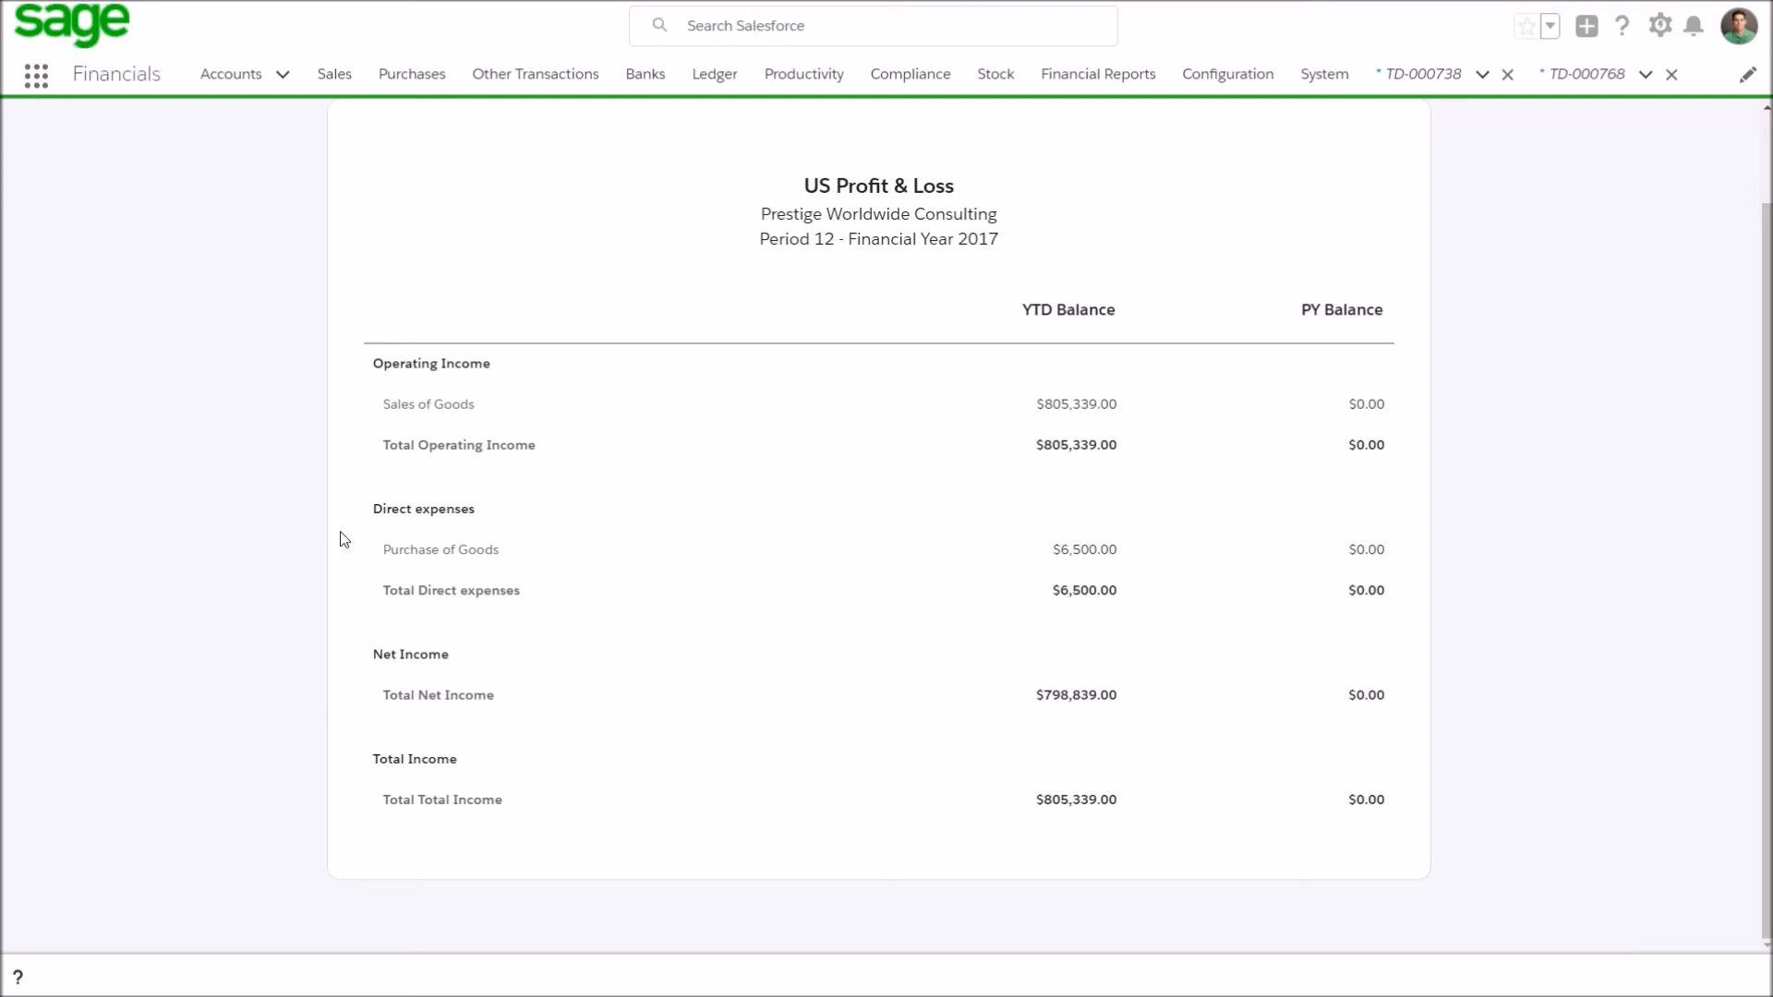
Review the Glenngary Dashboard's aging debt, customer and vendor balance, revenue, income by company and sales comparison charts.
left_click(1098, 74)
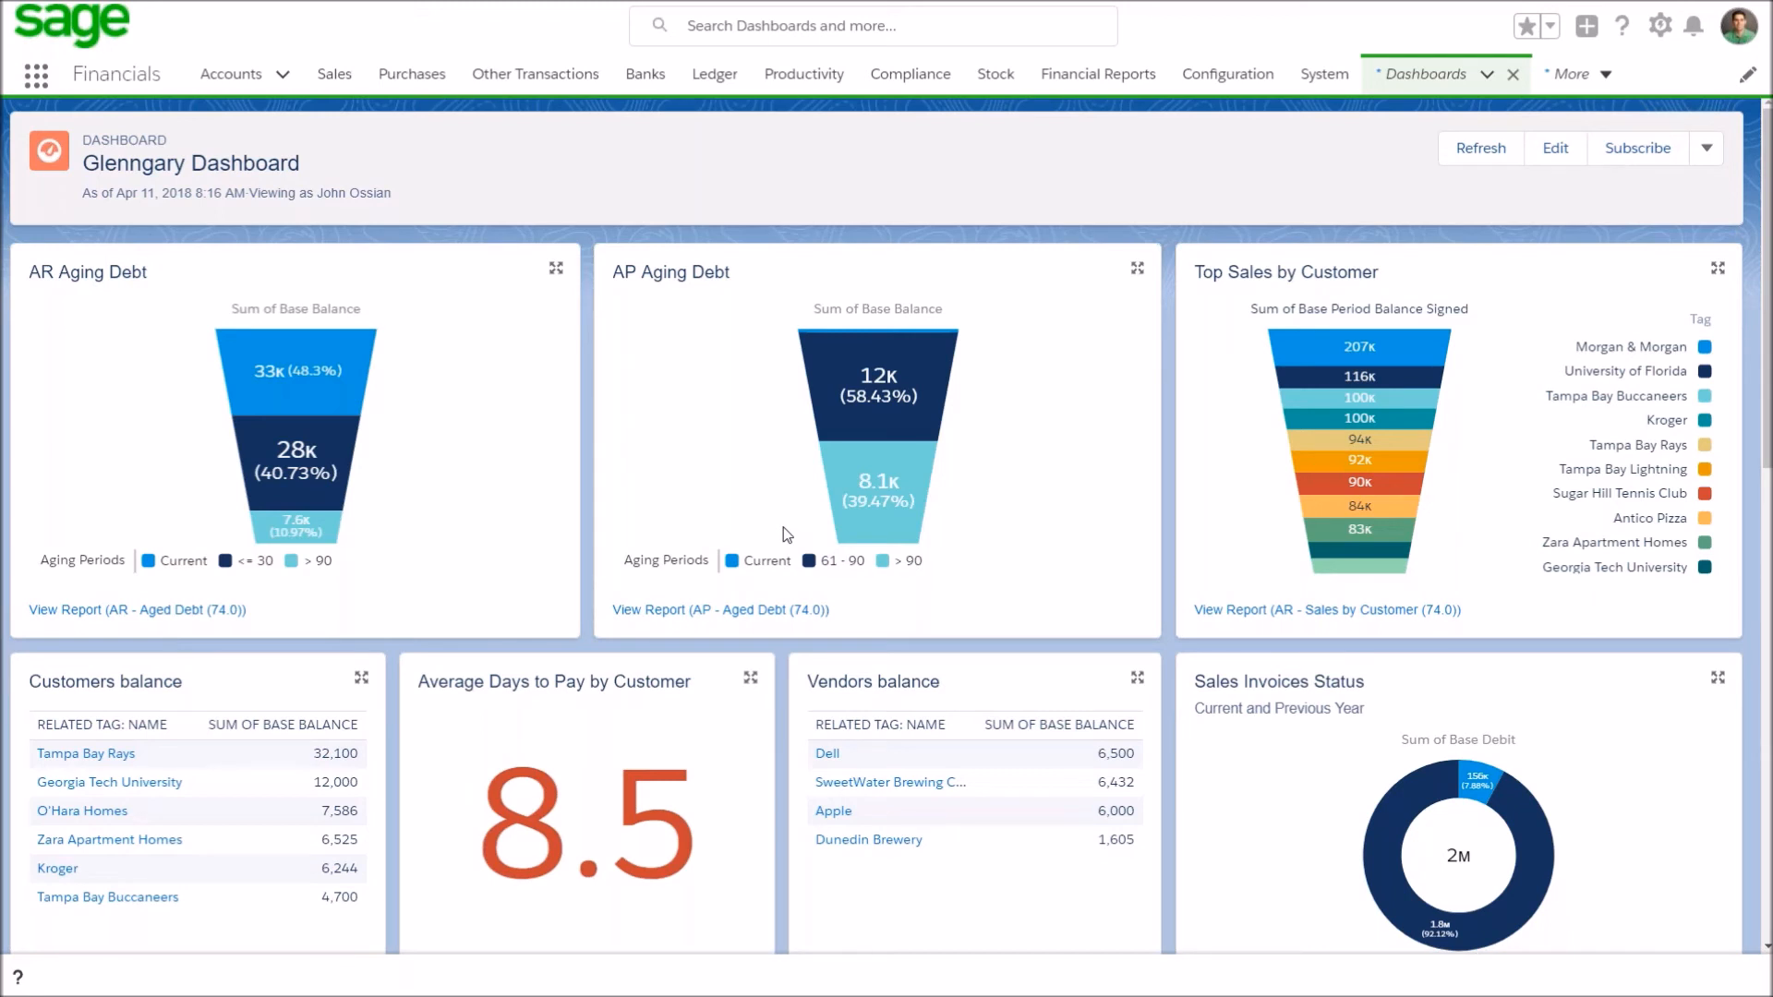
scroll(586, 444, "down", 12)
scroll(585, 444, "up", 8)
scroll(586, 443, "up", 3)
scroll(586, 443, "down", 5)
scroll(586, 444, "down", 2)
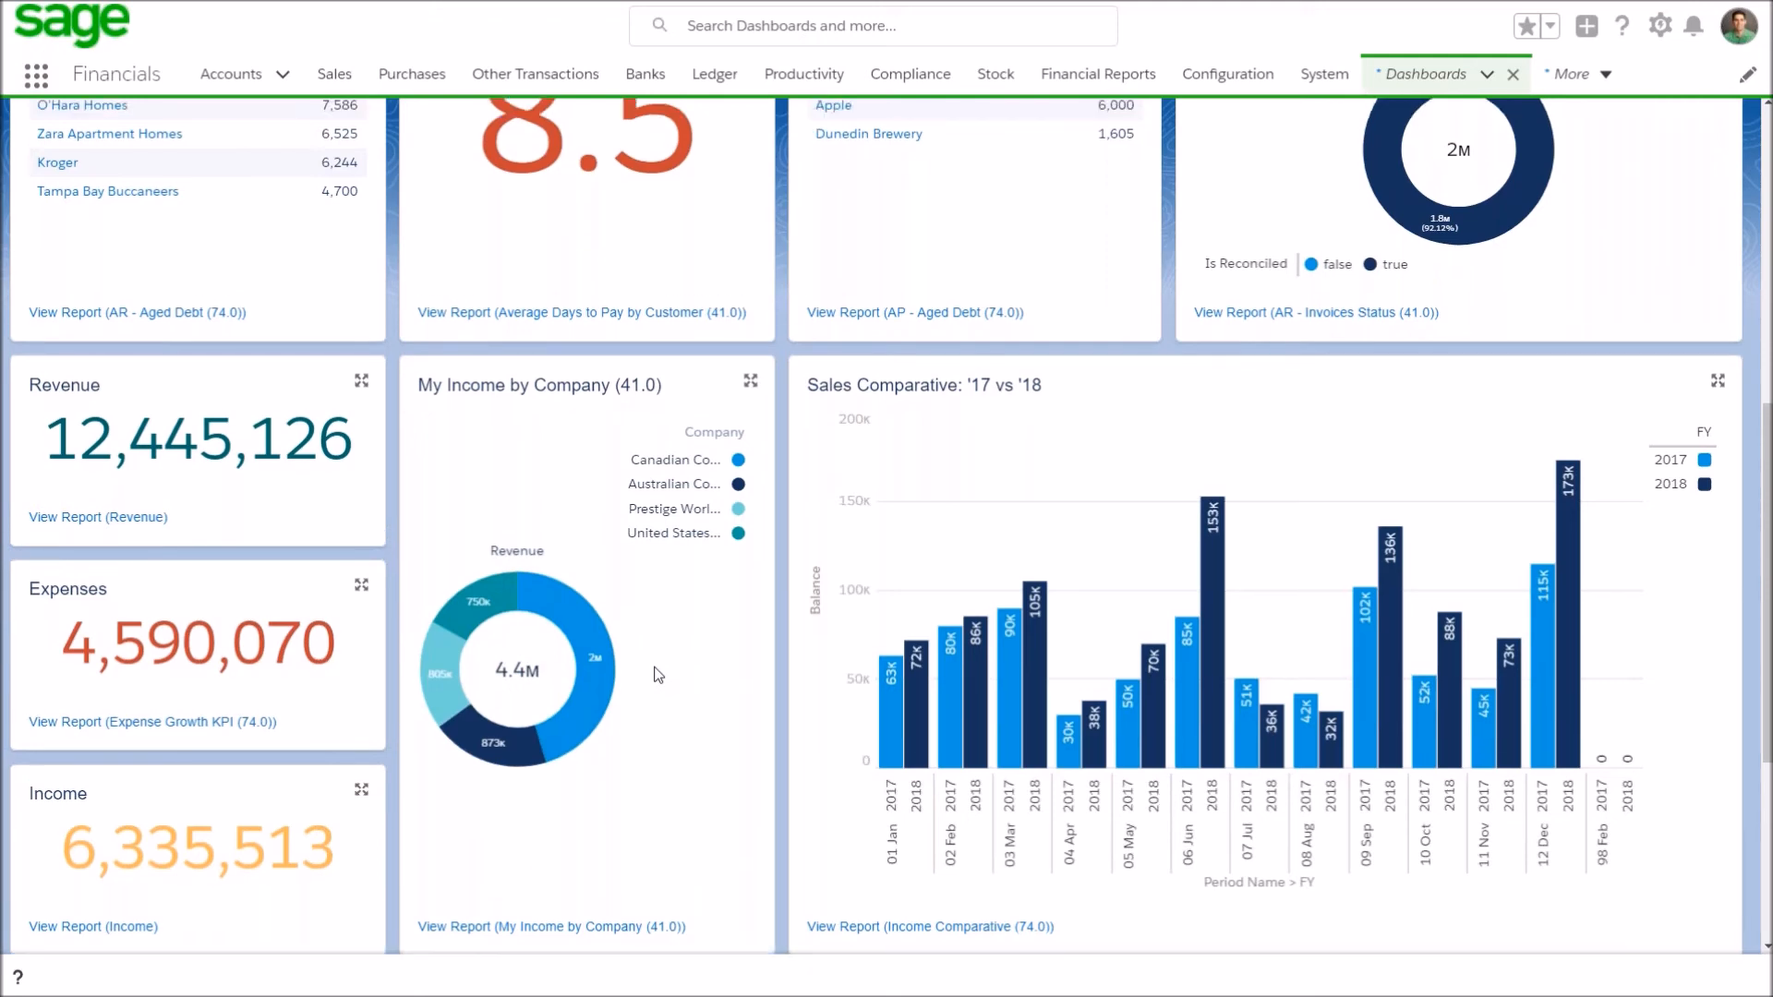
scroll(658, 675, "up", 8)
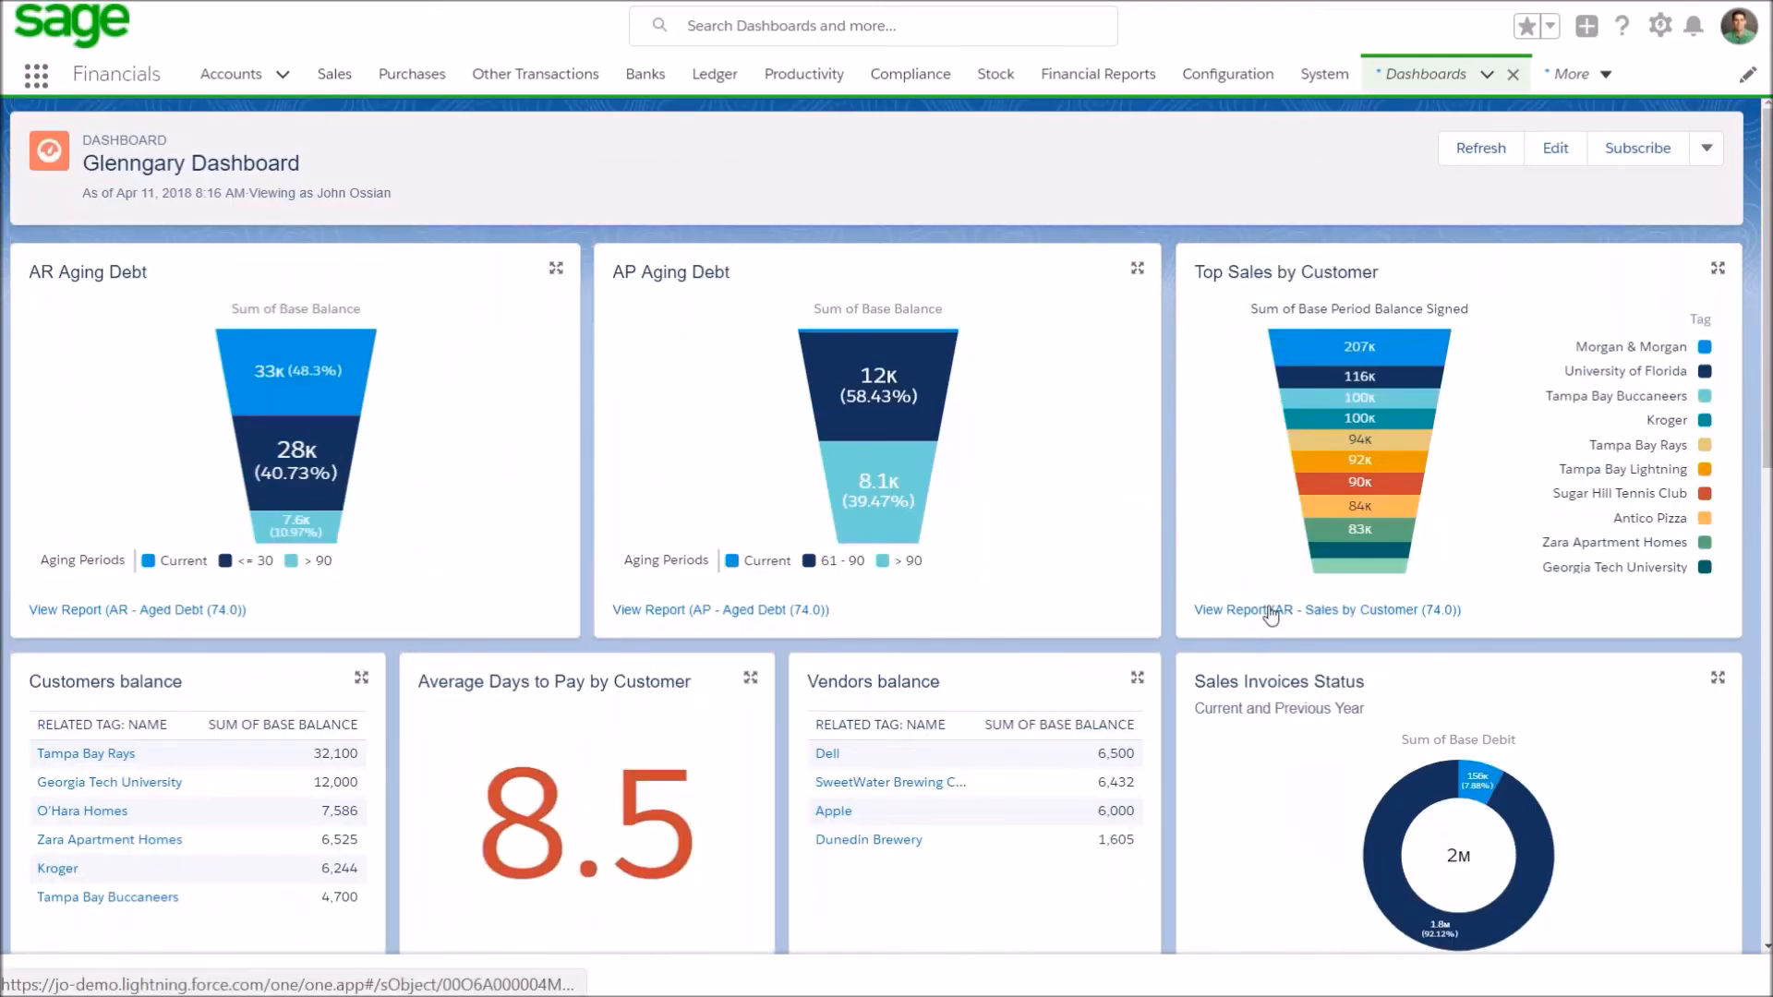
Open the AR - Sales by Customer report from the dashboard, display its chart as stacked horizontal bars and hide the chart.
left_click(1270, 610)
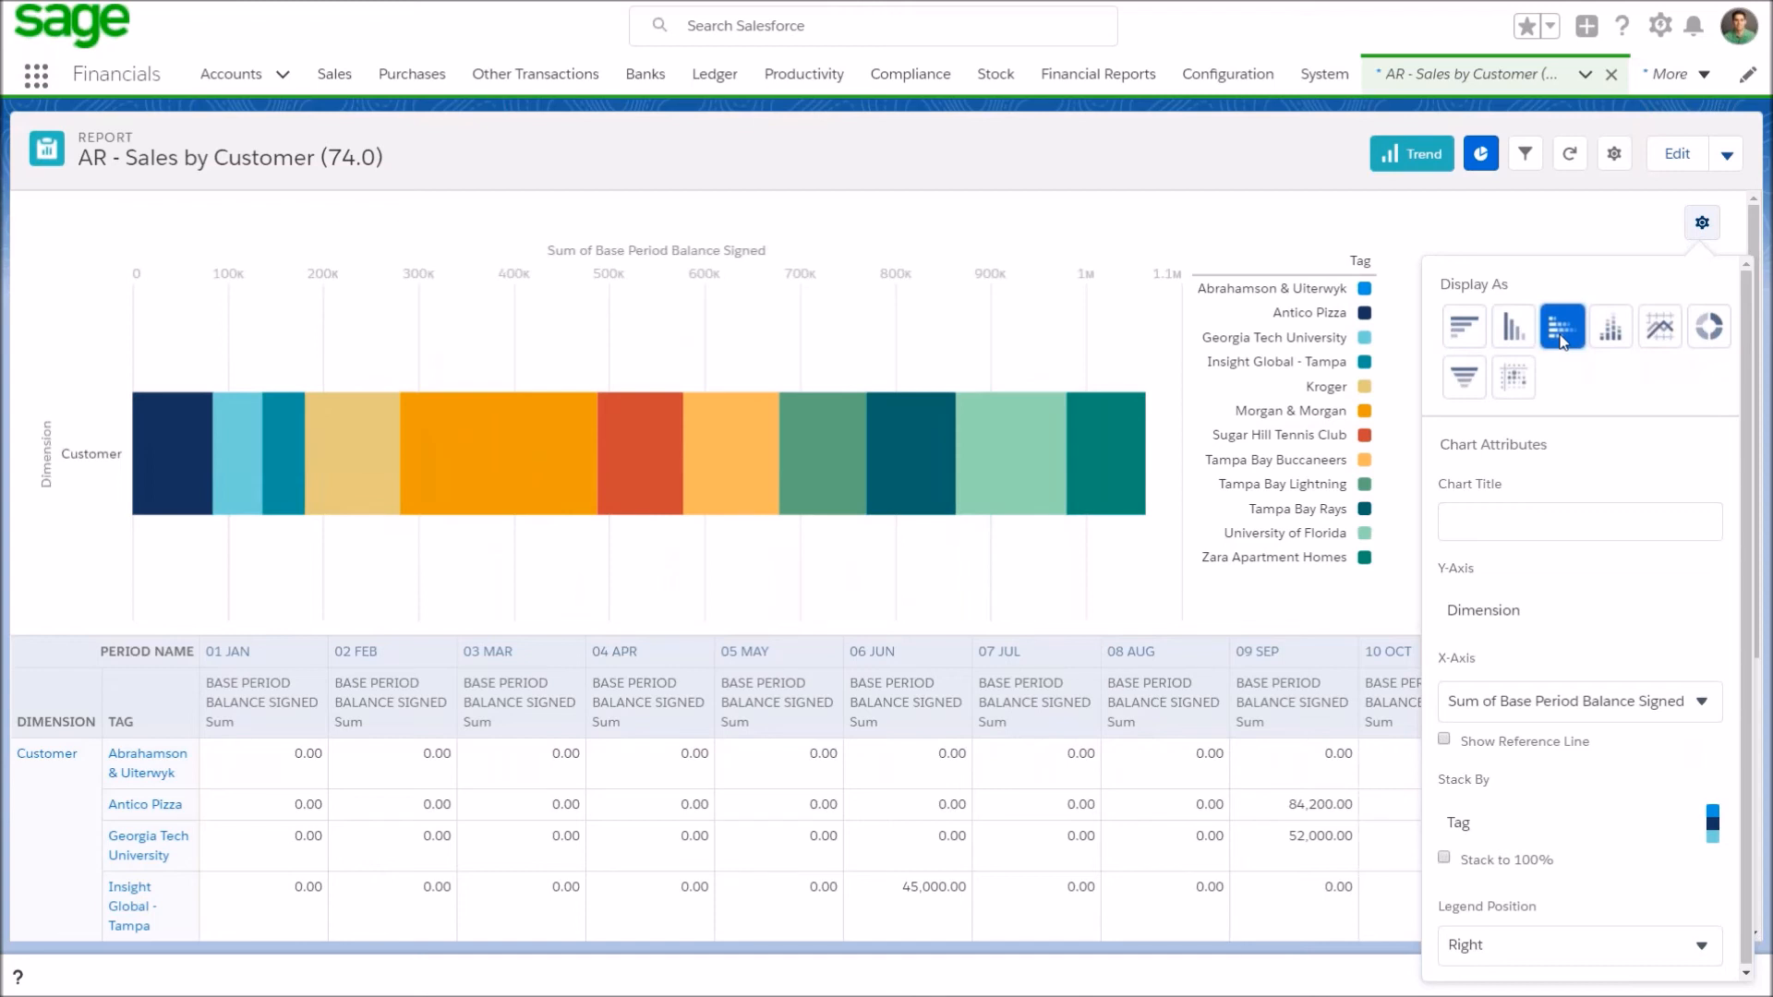
left_click(1702, 227)
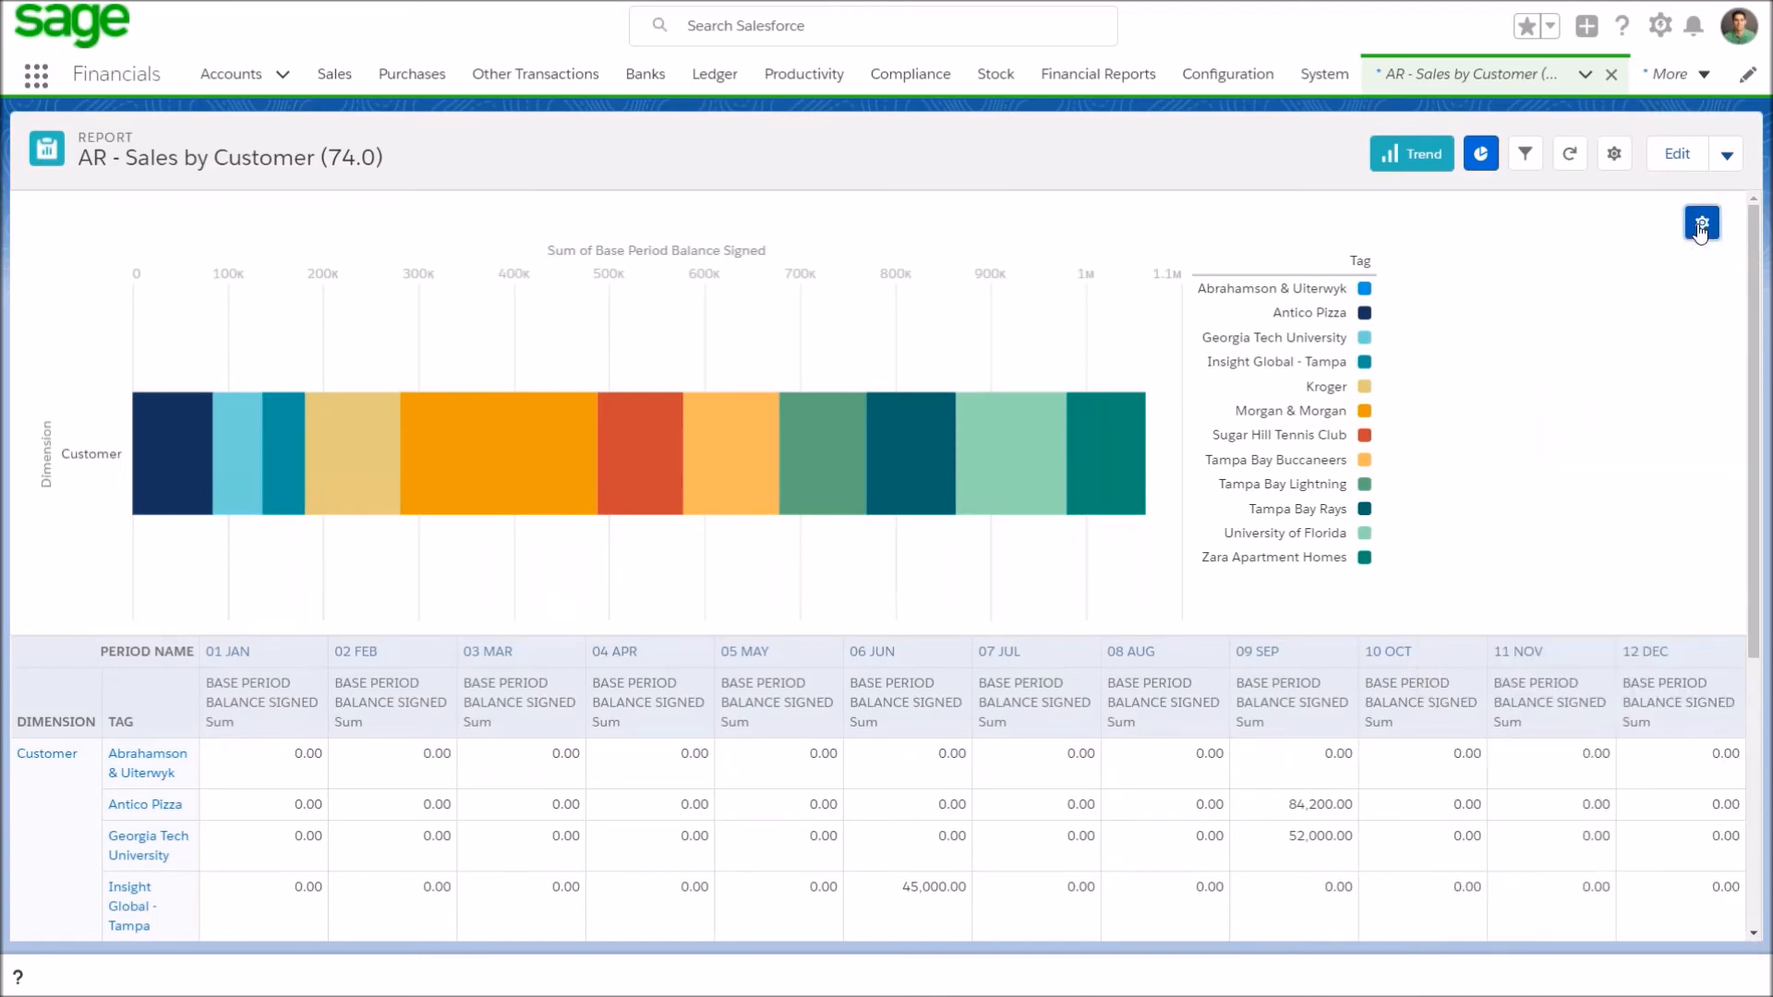
left_click(1482, 155)
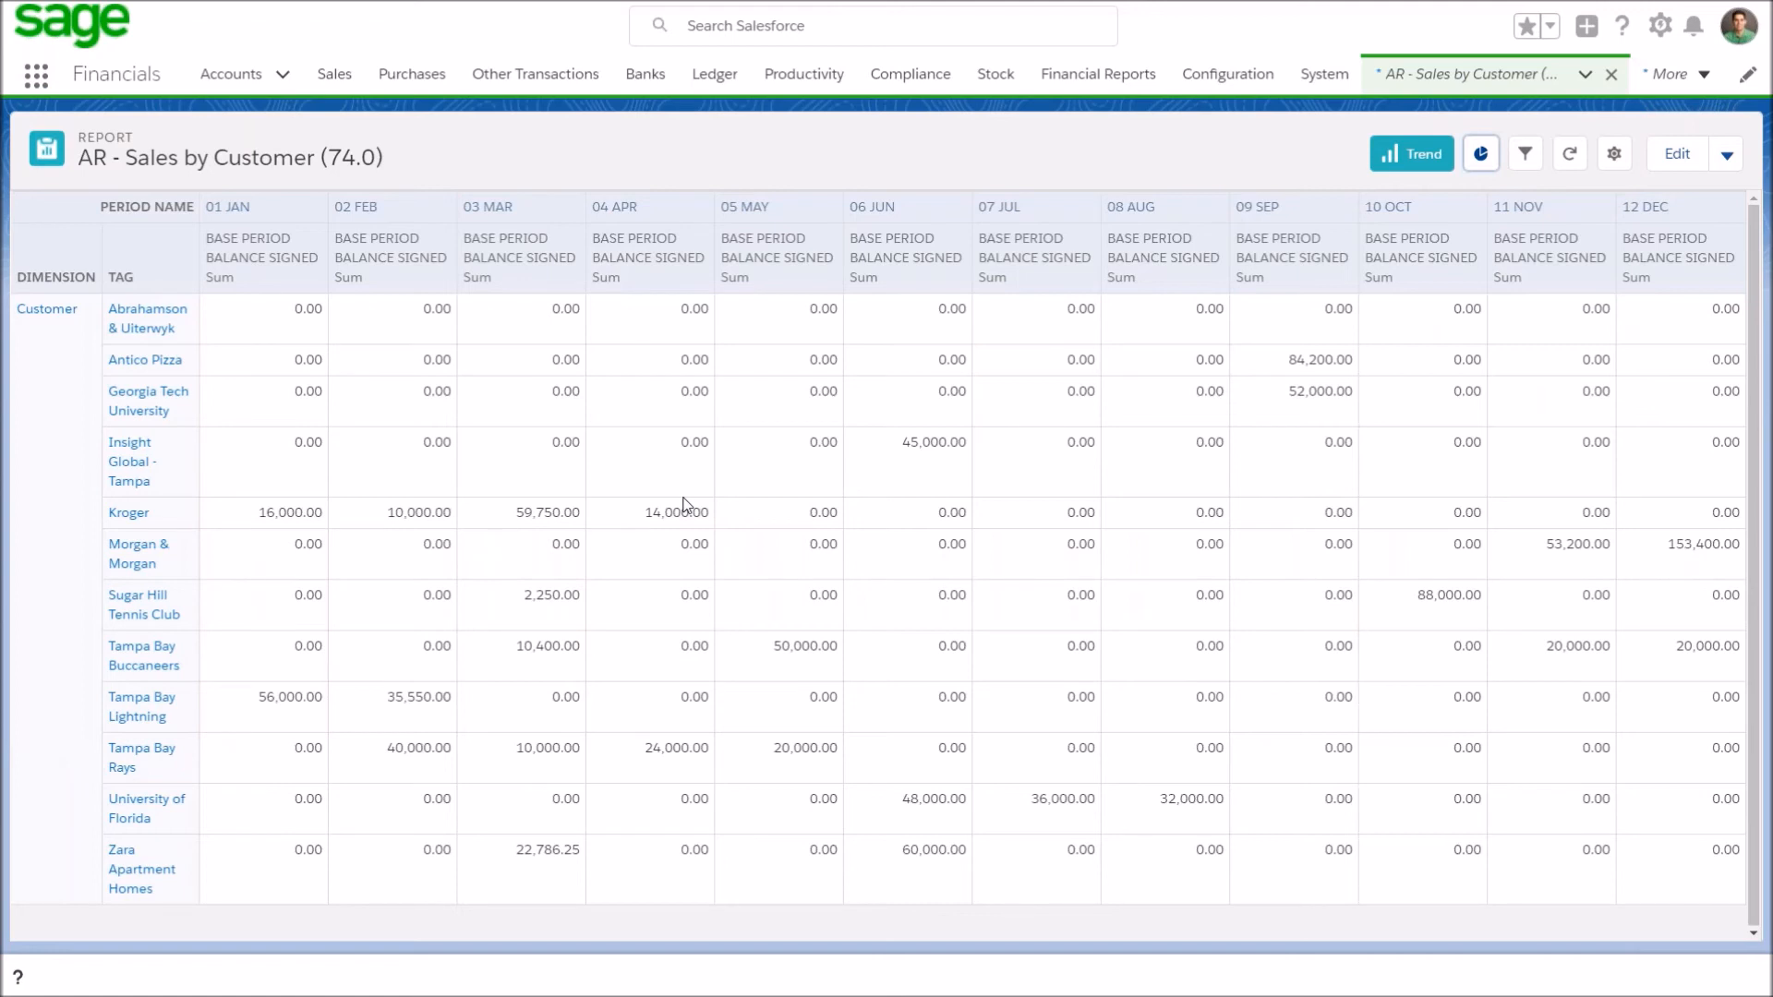
Open the AR - Sales by Customer report for editing and search its available fields for "period".
left_click(1679, 155)
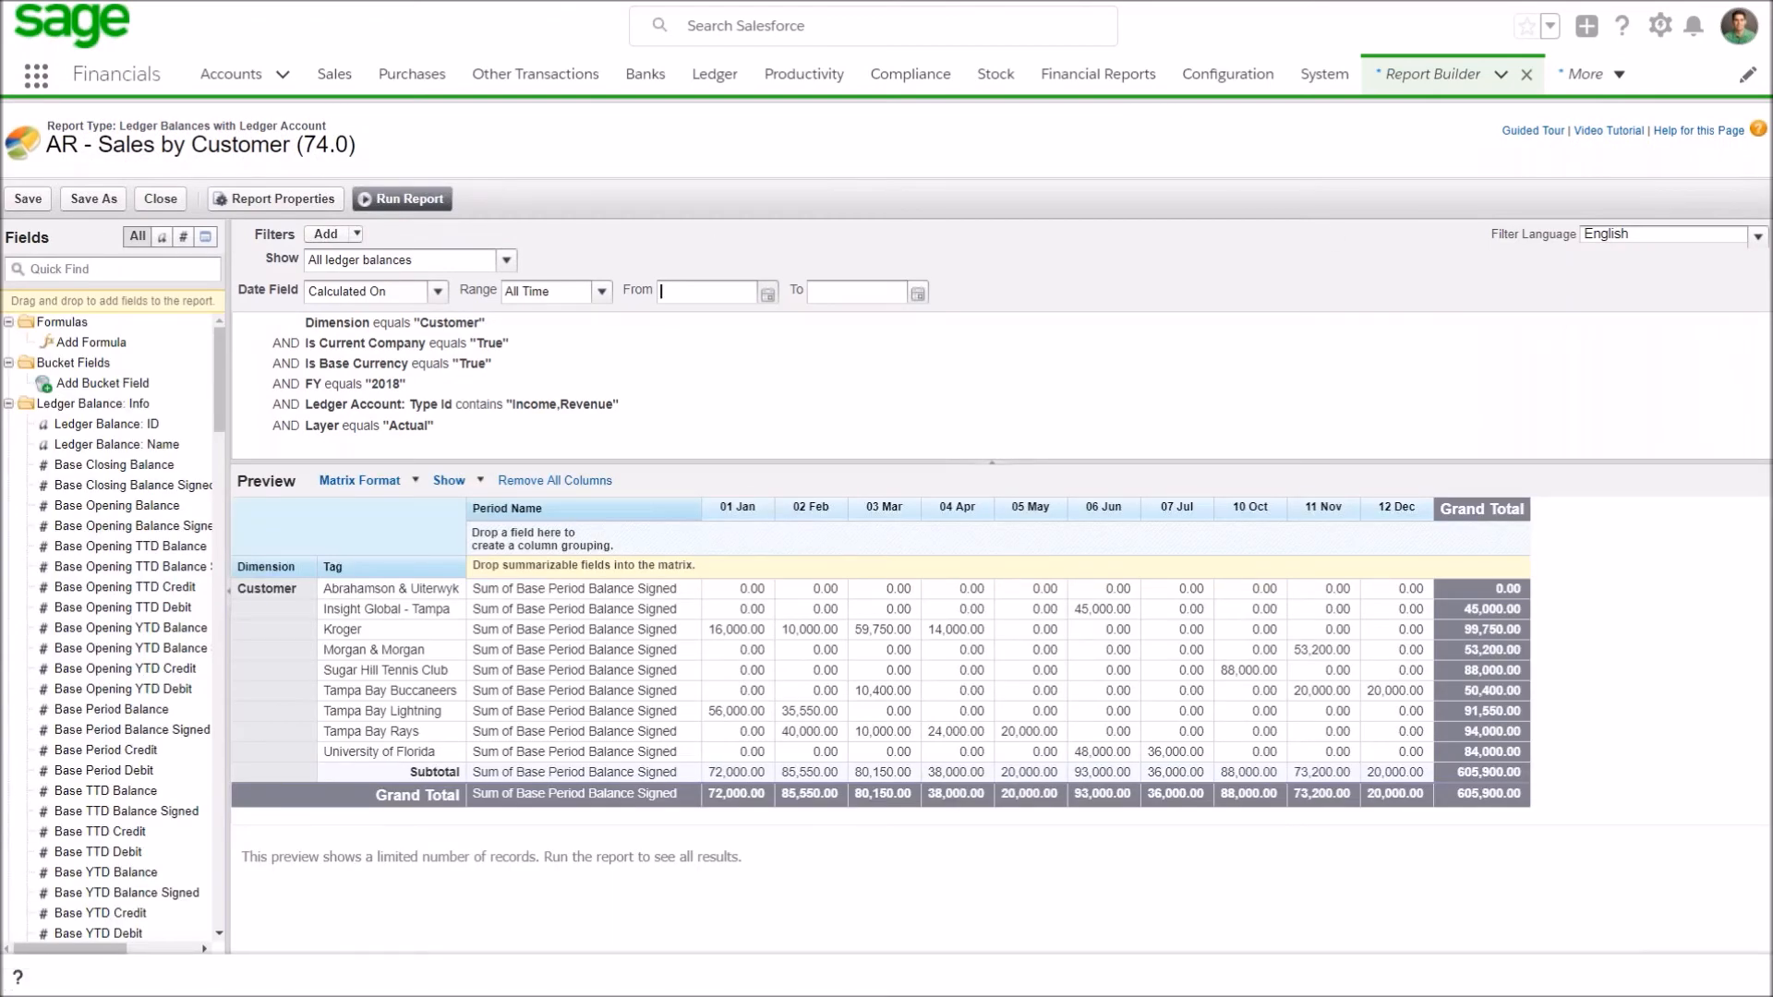
scroll(122, 596, "down", 1)
scroll(123, 554, "up", 1)
left_click(140, 270)
type("period")
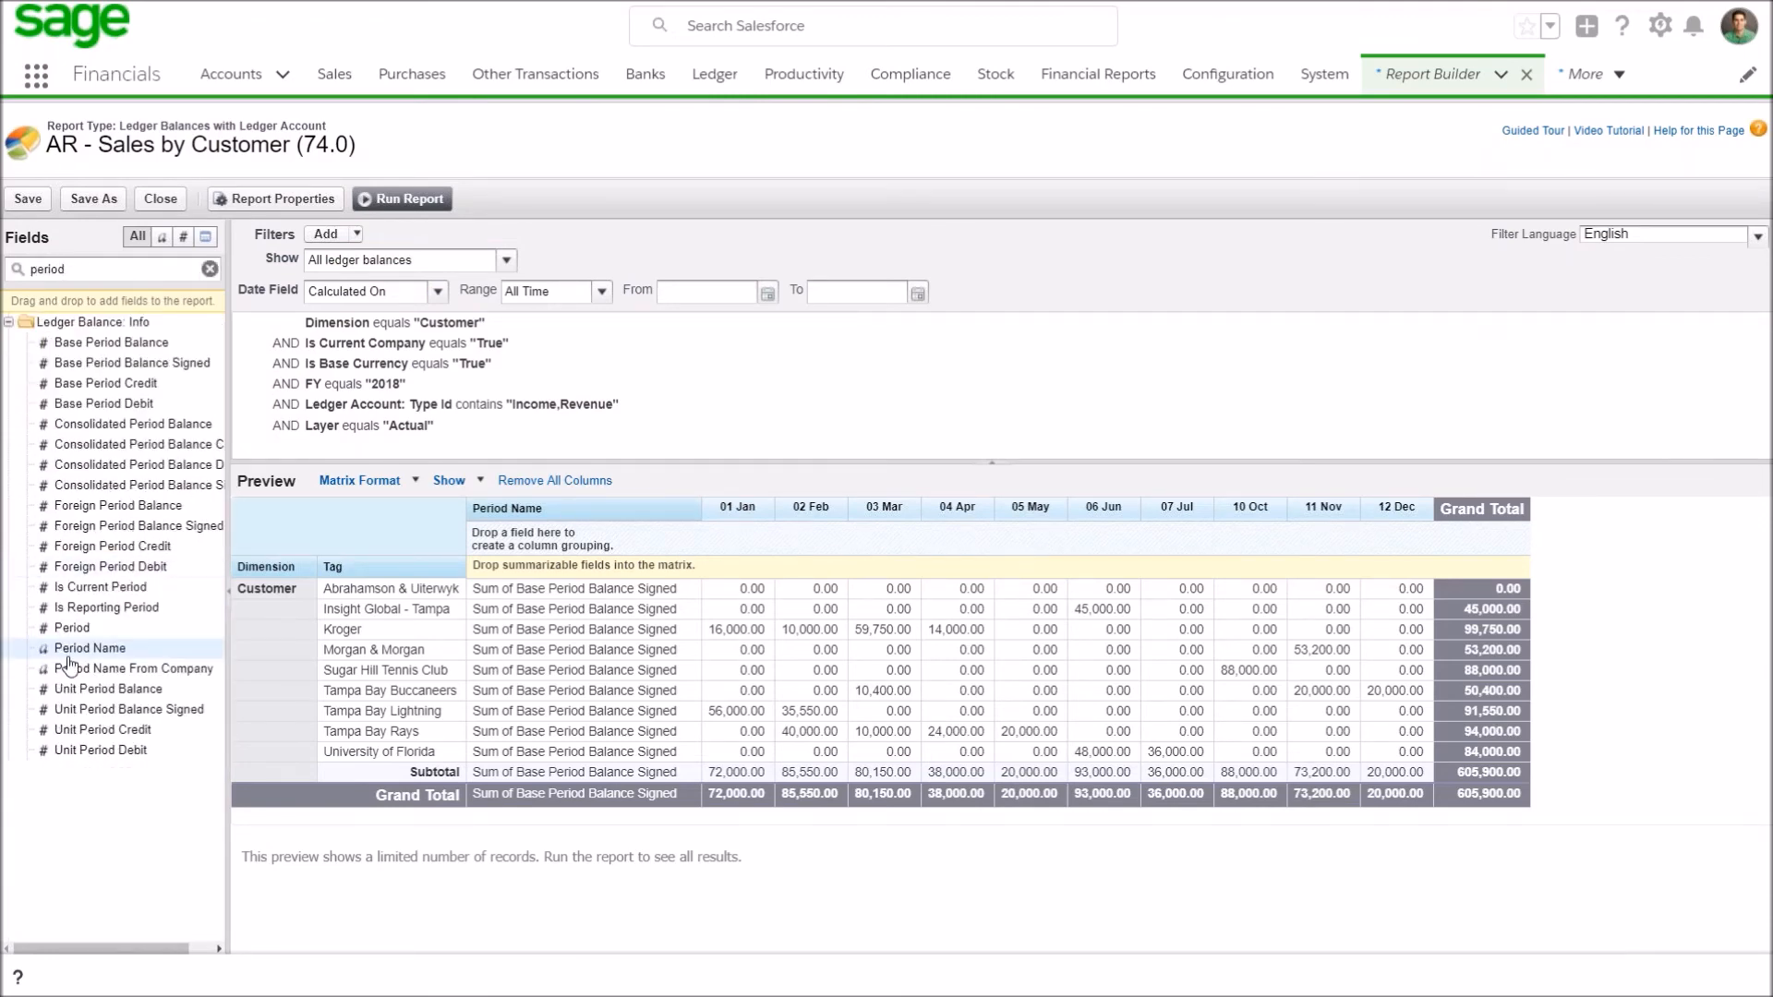
Add a report filter where Period Name contains "04" and run the report.
left_click_drag(74, 651, 431, 452)
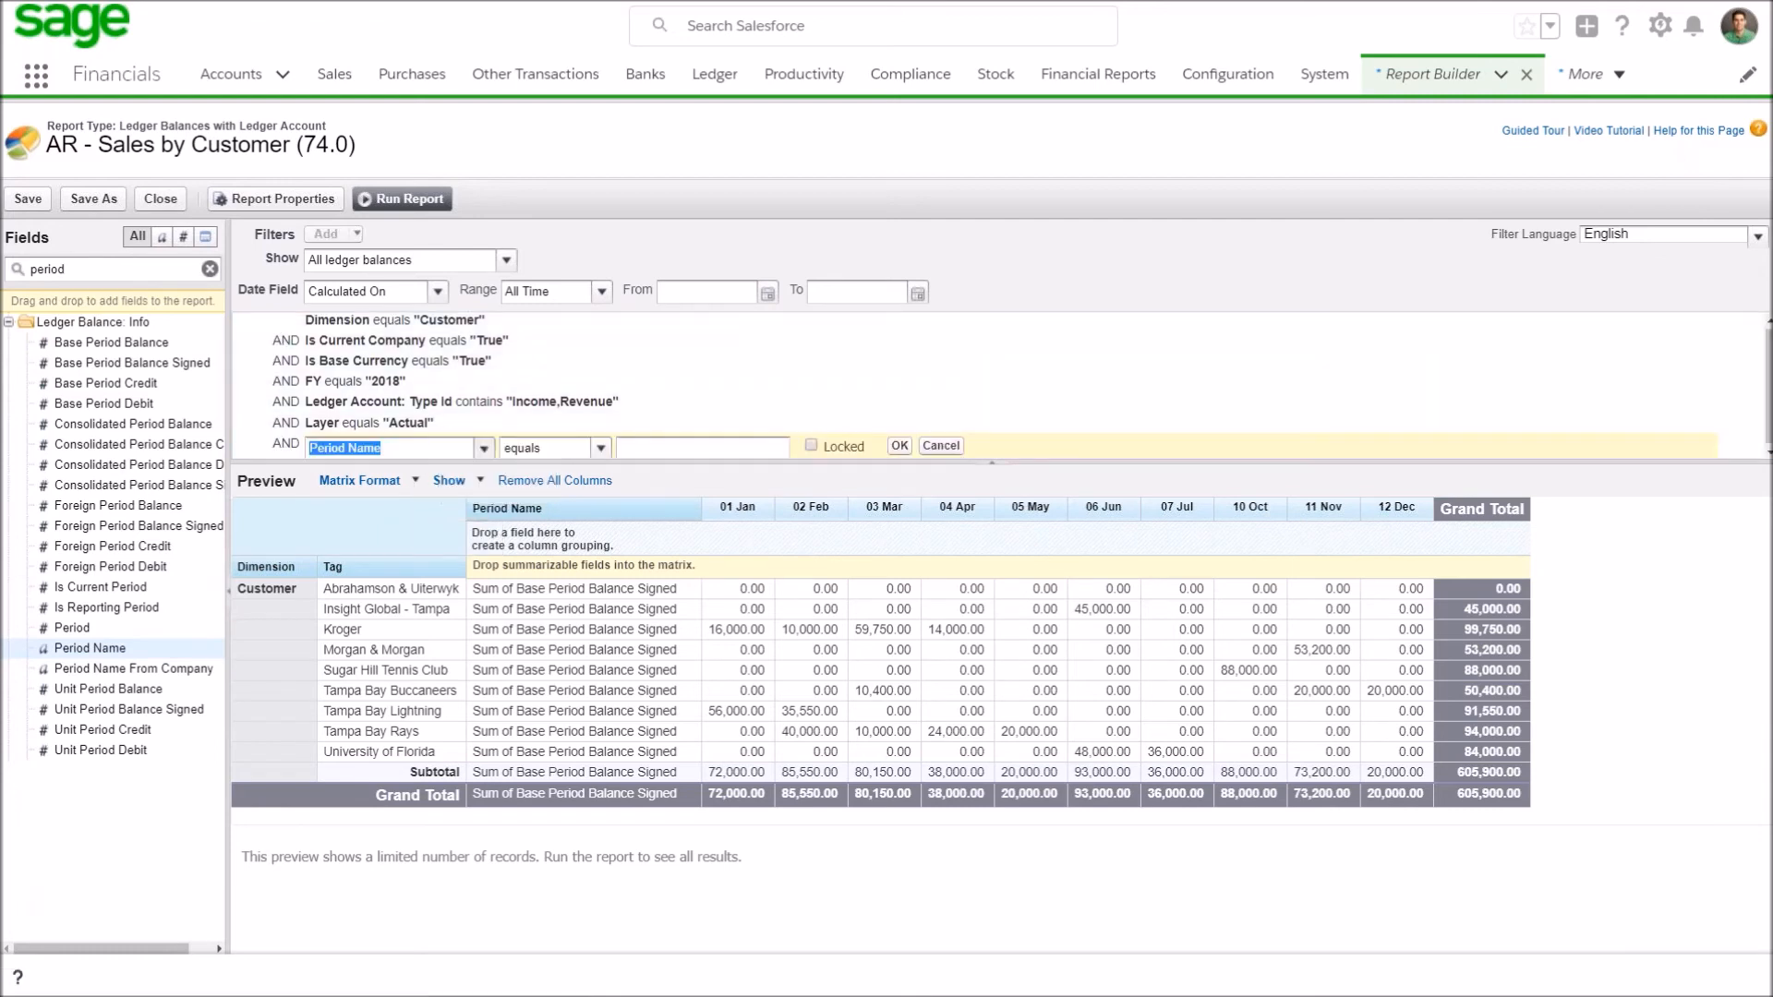
left_click(602, 449)
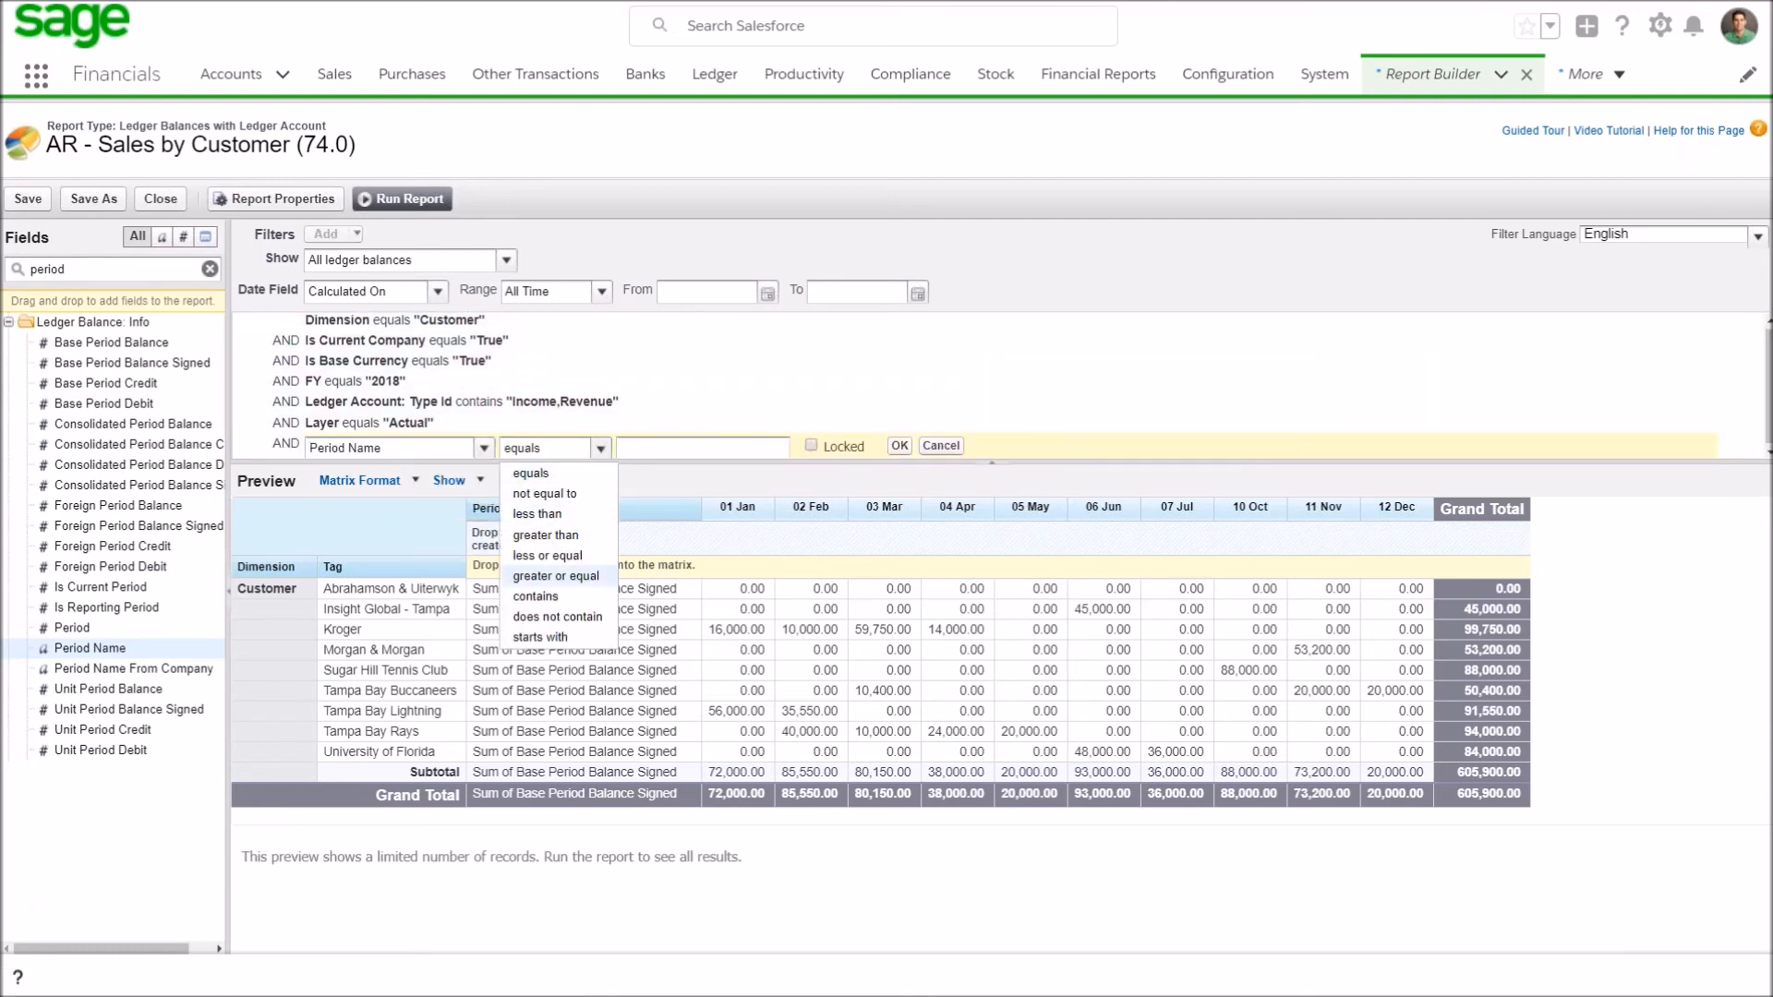
left_click(565, 600)
left_click(702, 448)
type("04")
left_click(900, 446)
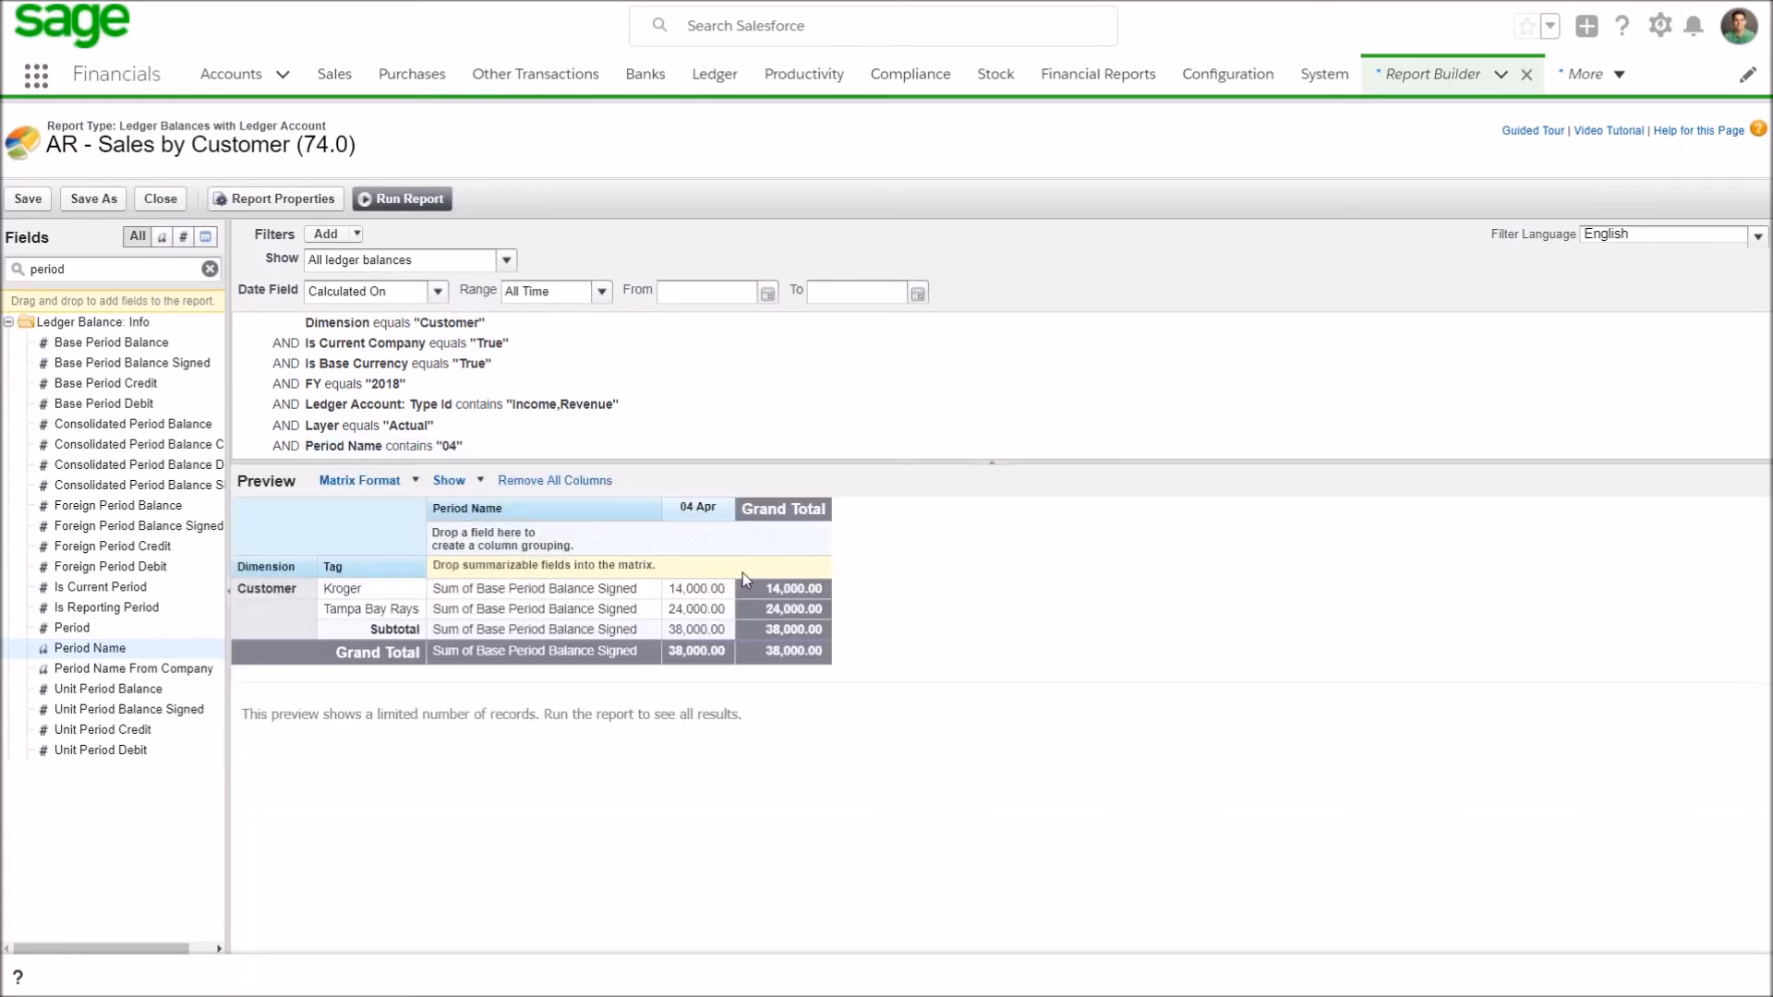
left_click(398, 200)
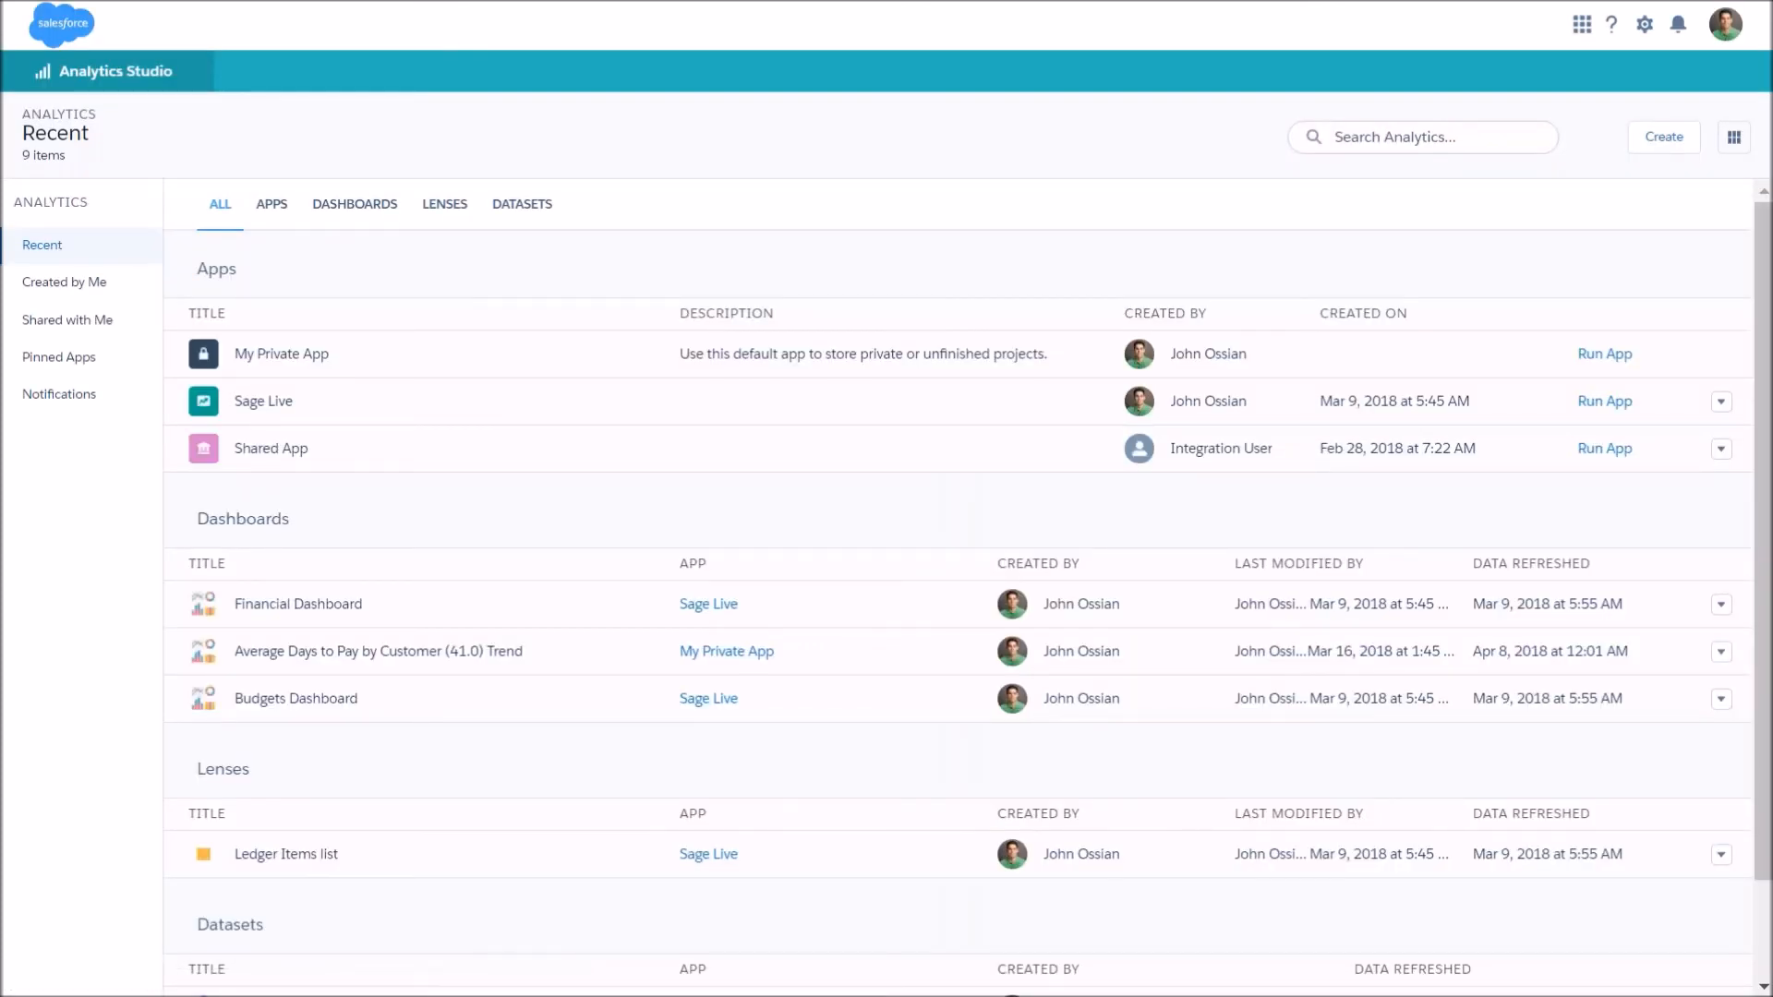
Open the Financial Dashboard in Analytics Studio and filter it by the HR, Marketing, Professional Services and Sales departments.
left_click(355, 203)
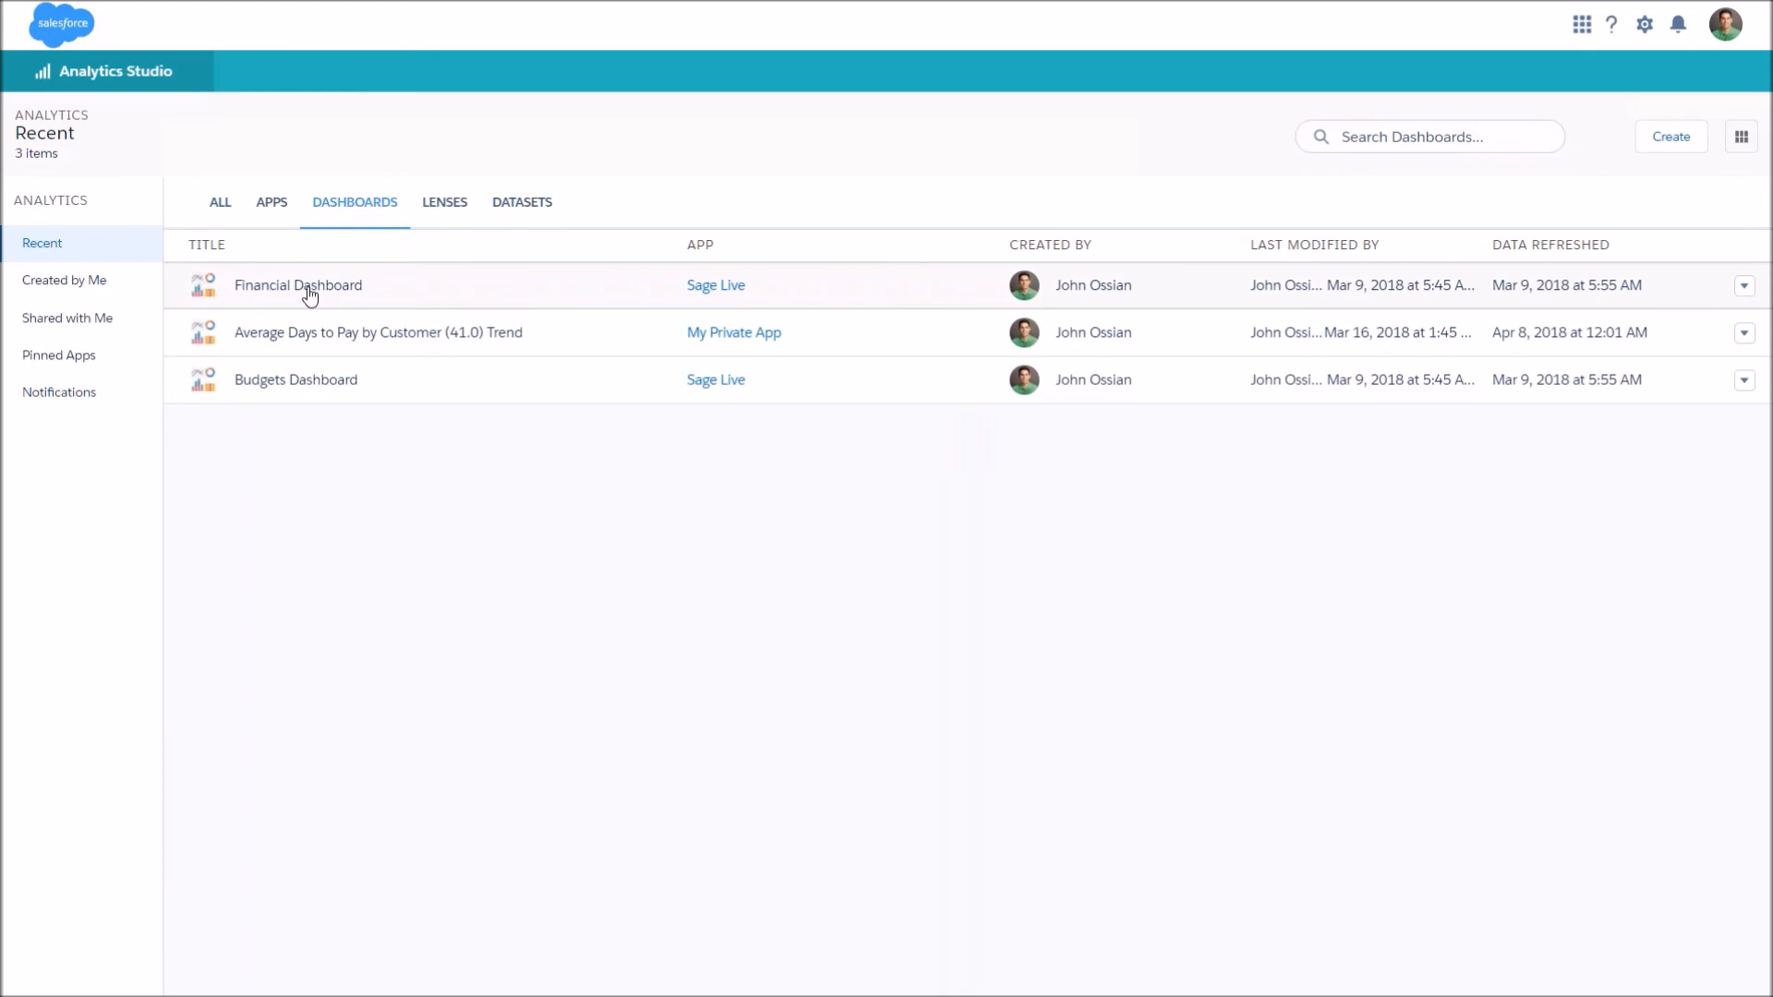
left_click(309, 295)
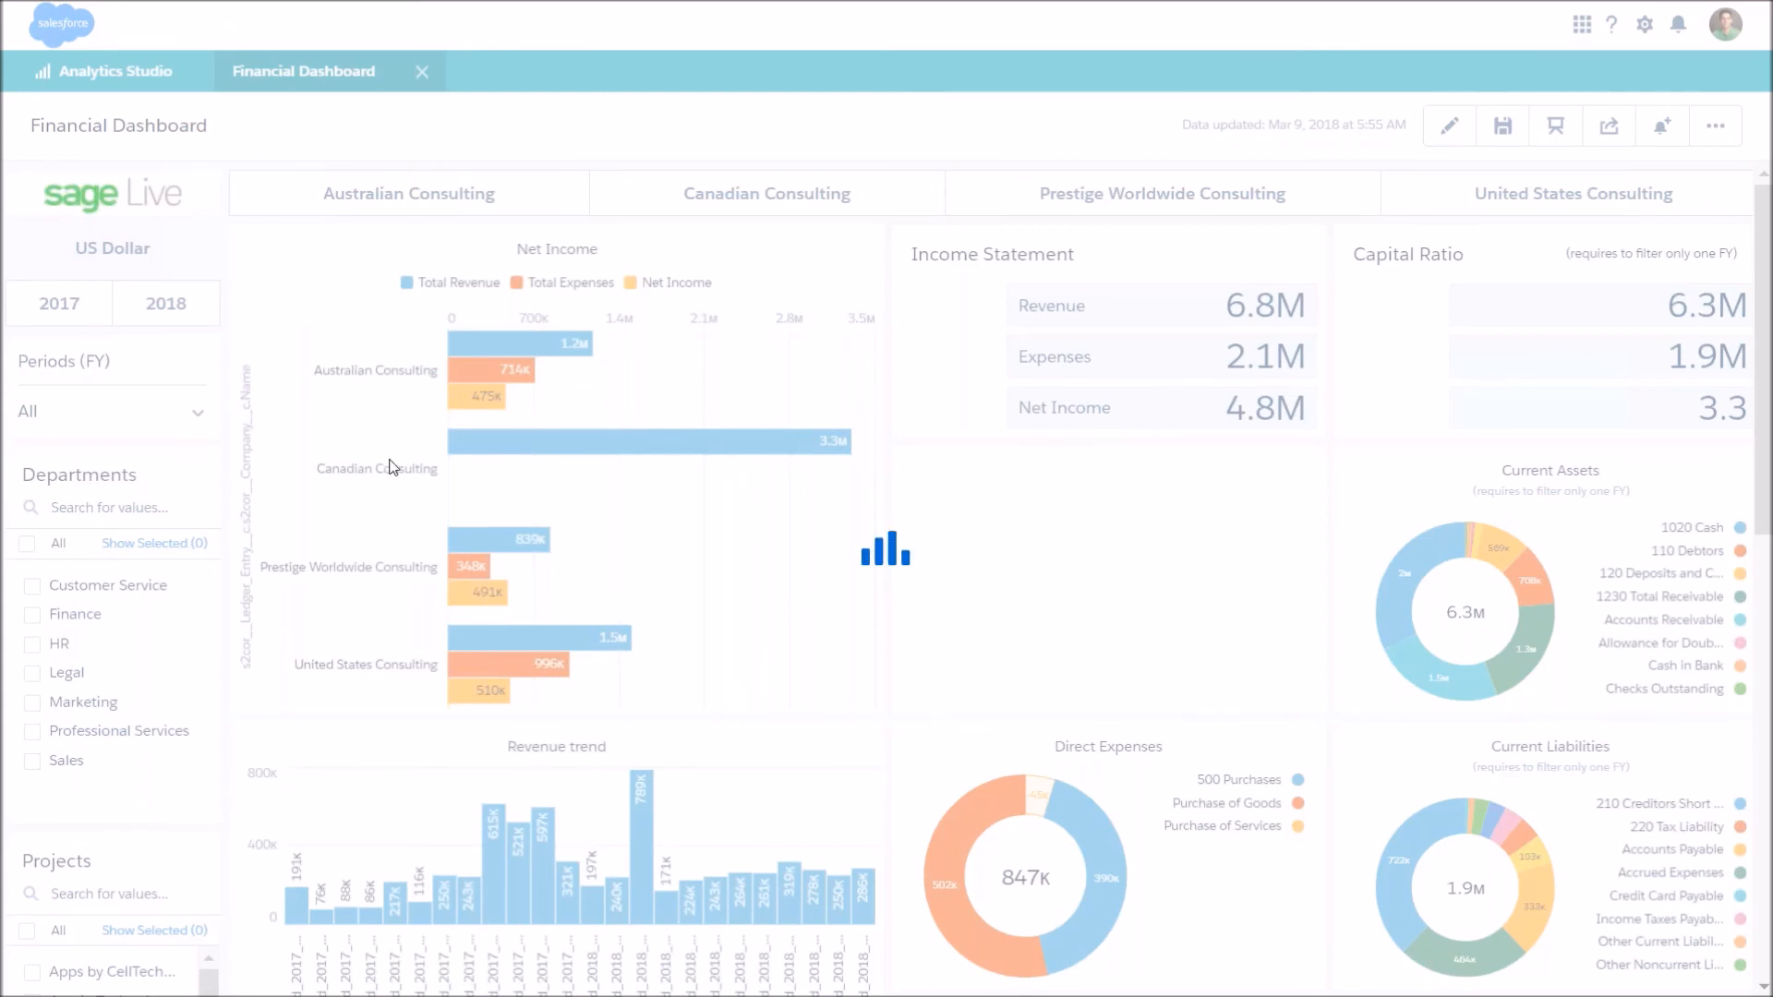
left_click(31, 731)
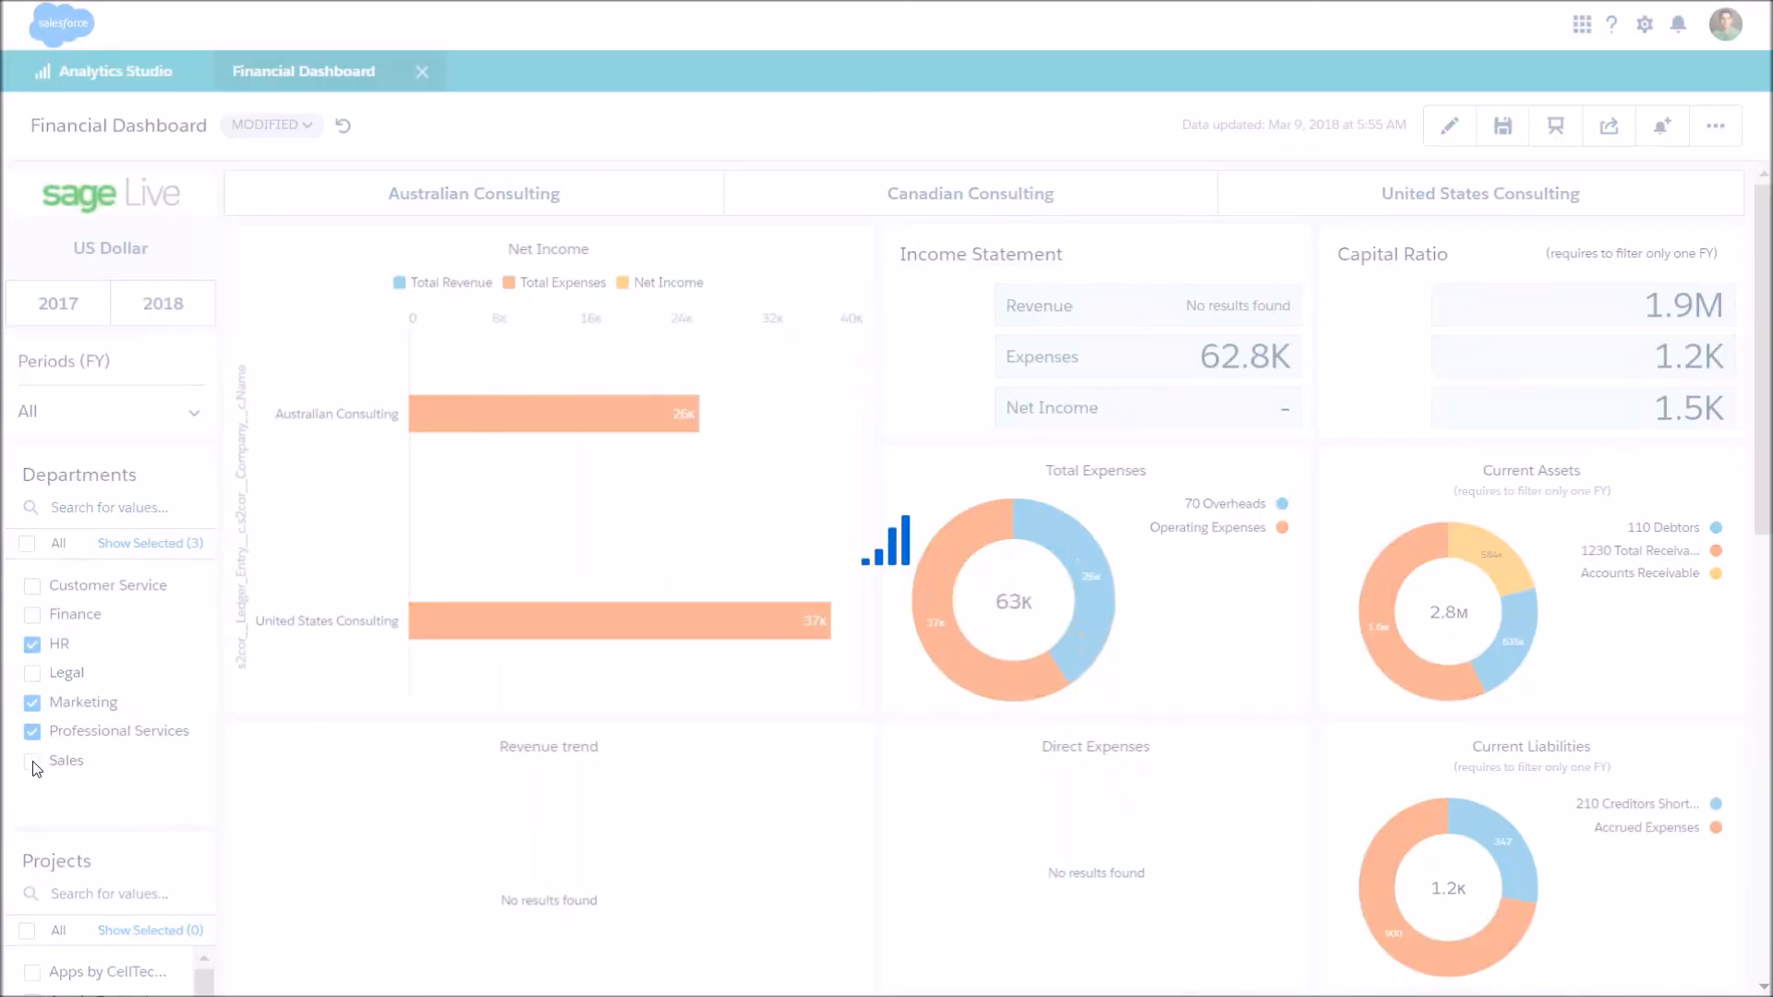
left_click(34, 765)
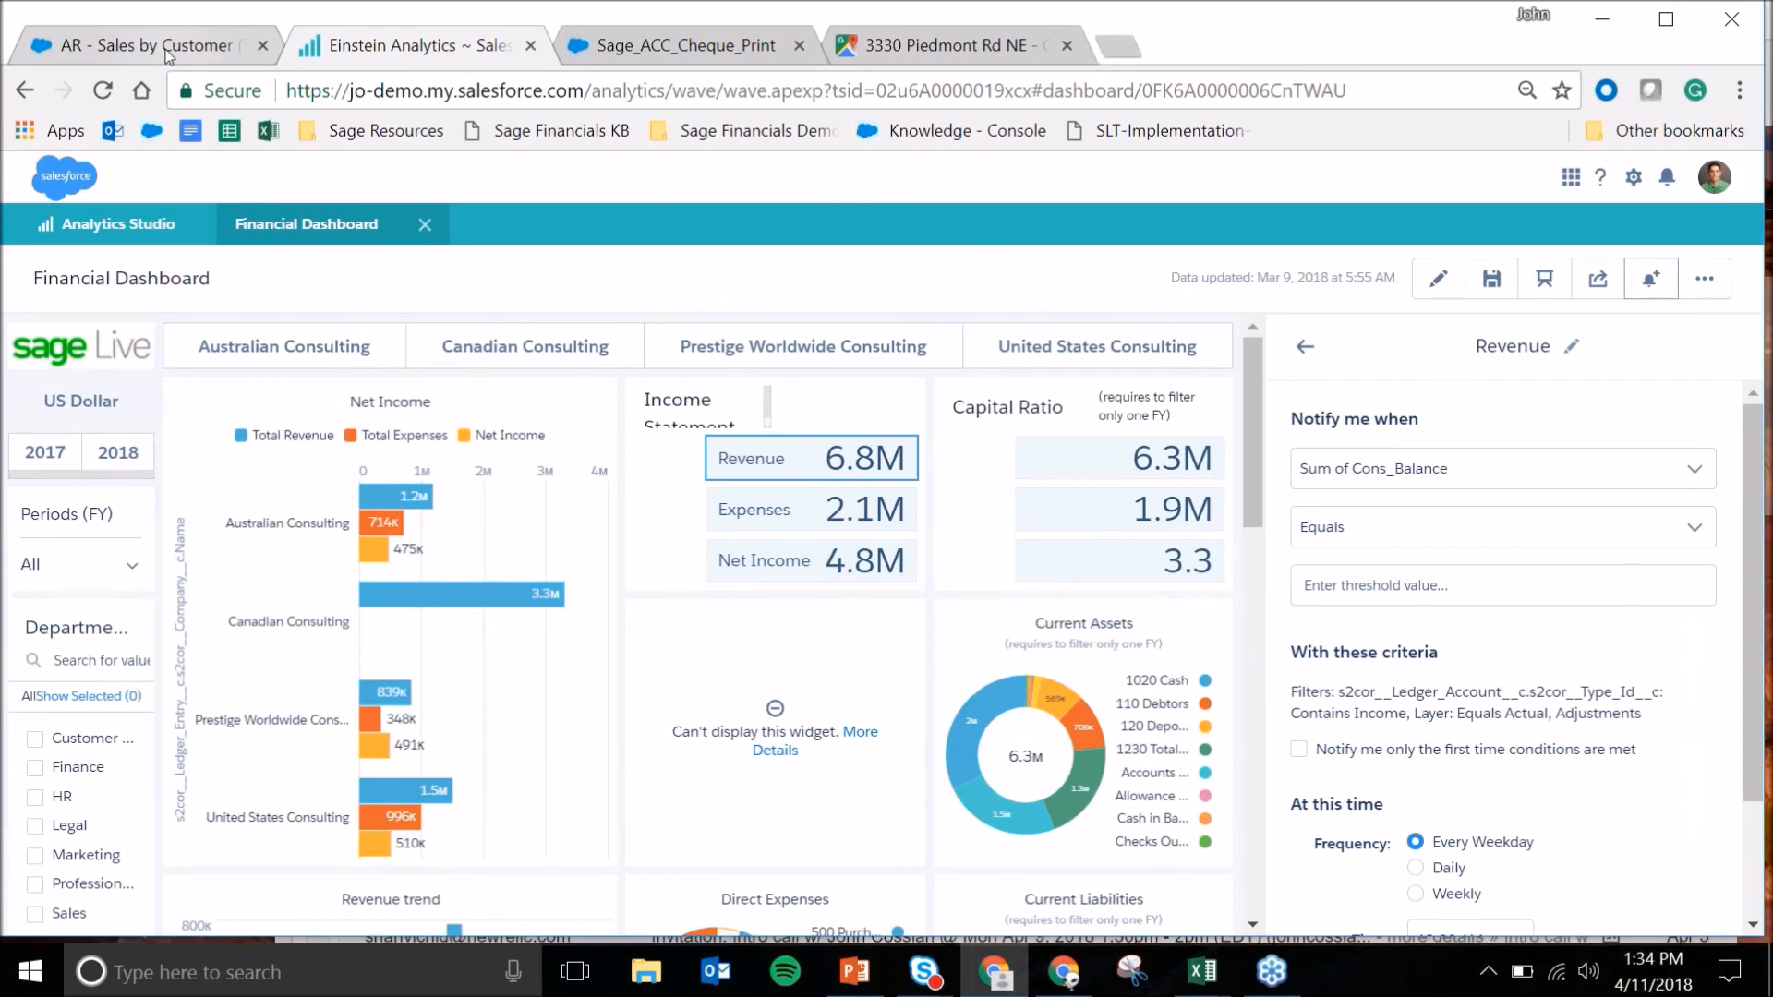
Return to the AR - Sales by Customer report's browser page and close the App Launcher.
left_click(167, 48)
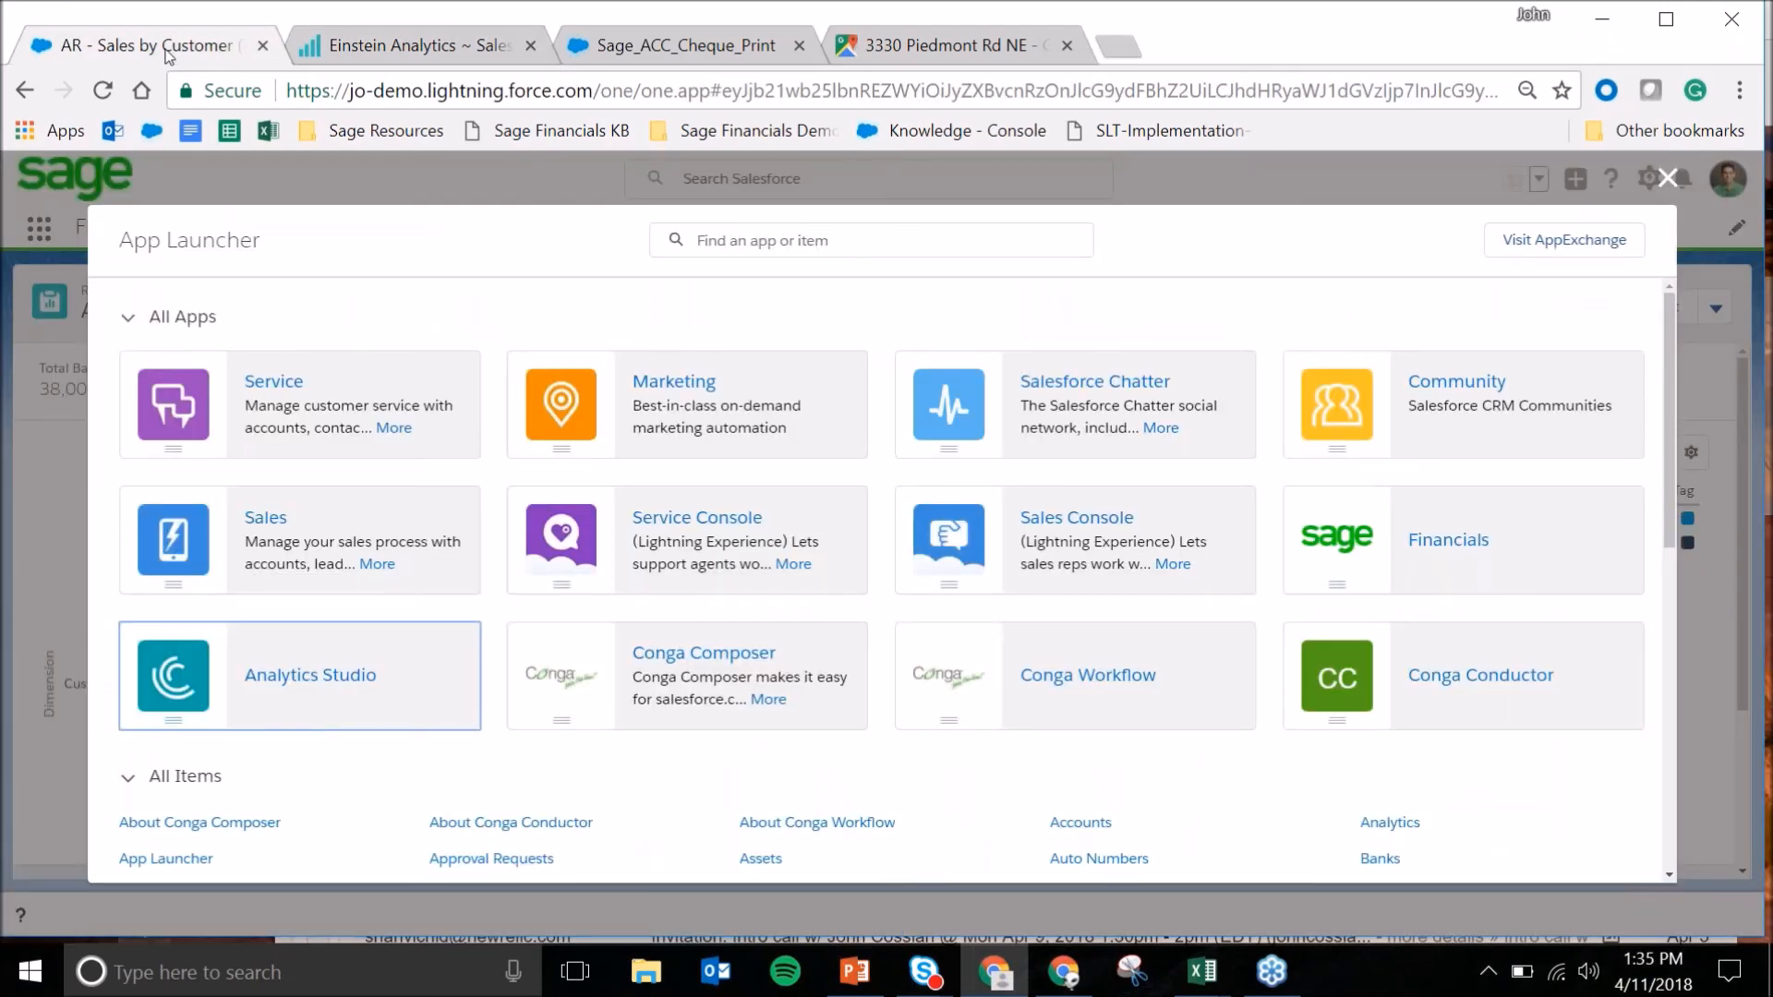
left_click(1668, 177)
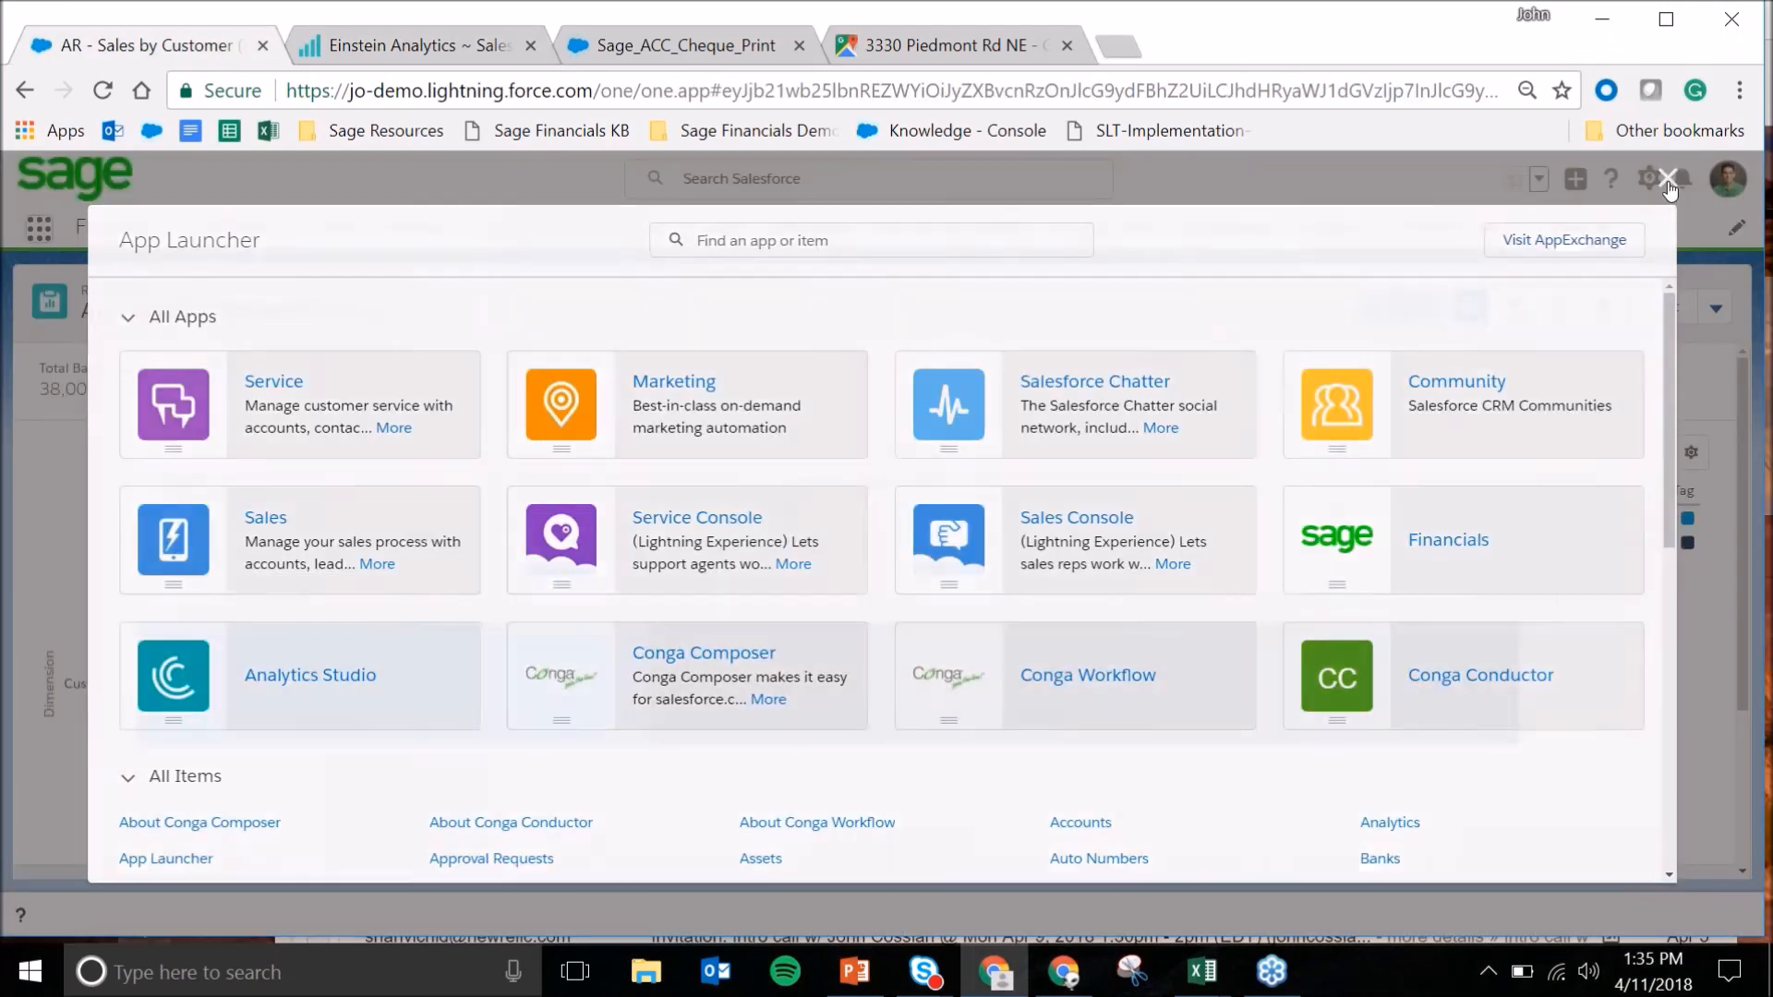